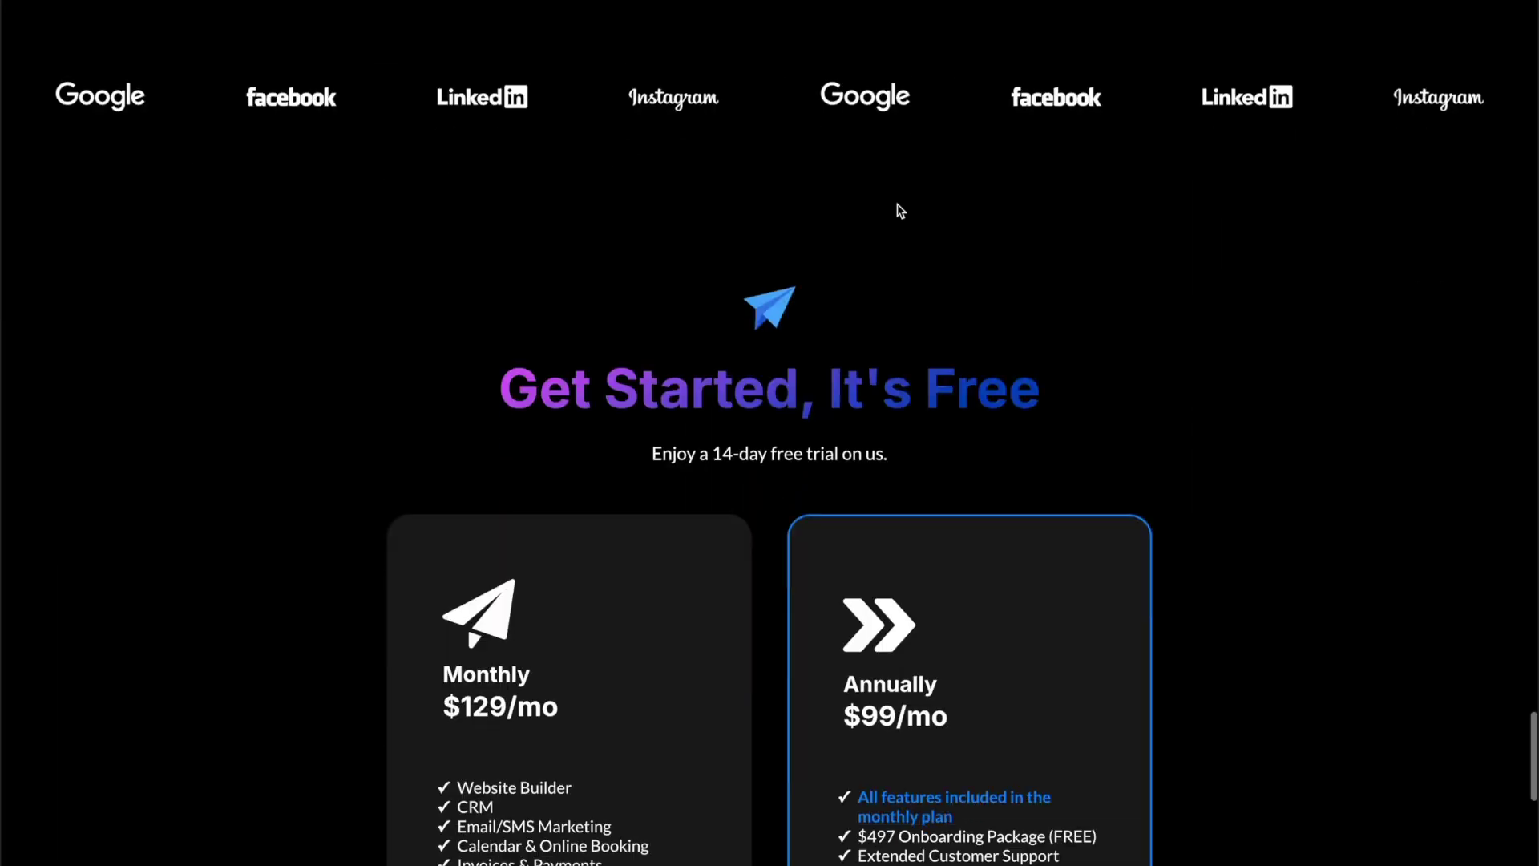
- Scroll up and down through the live example pages to preview the finished dark landing page
scroll(896, 209, down, 1)
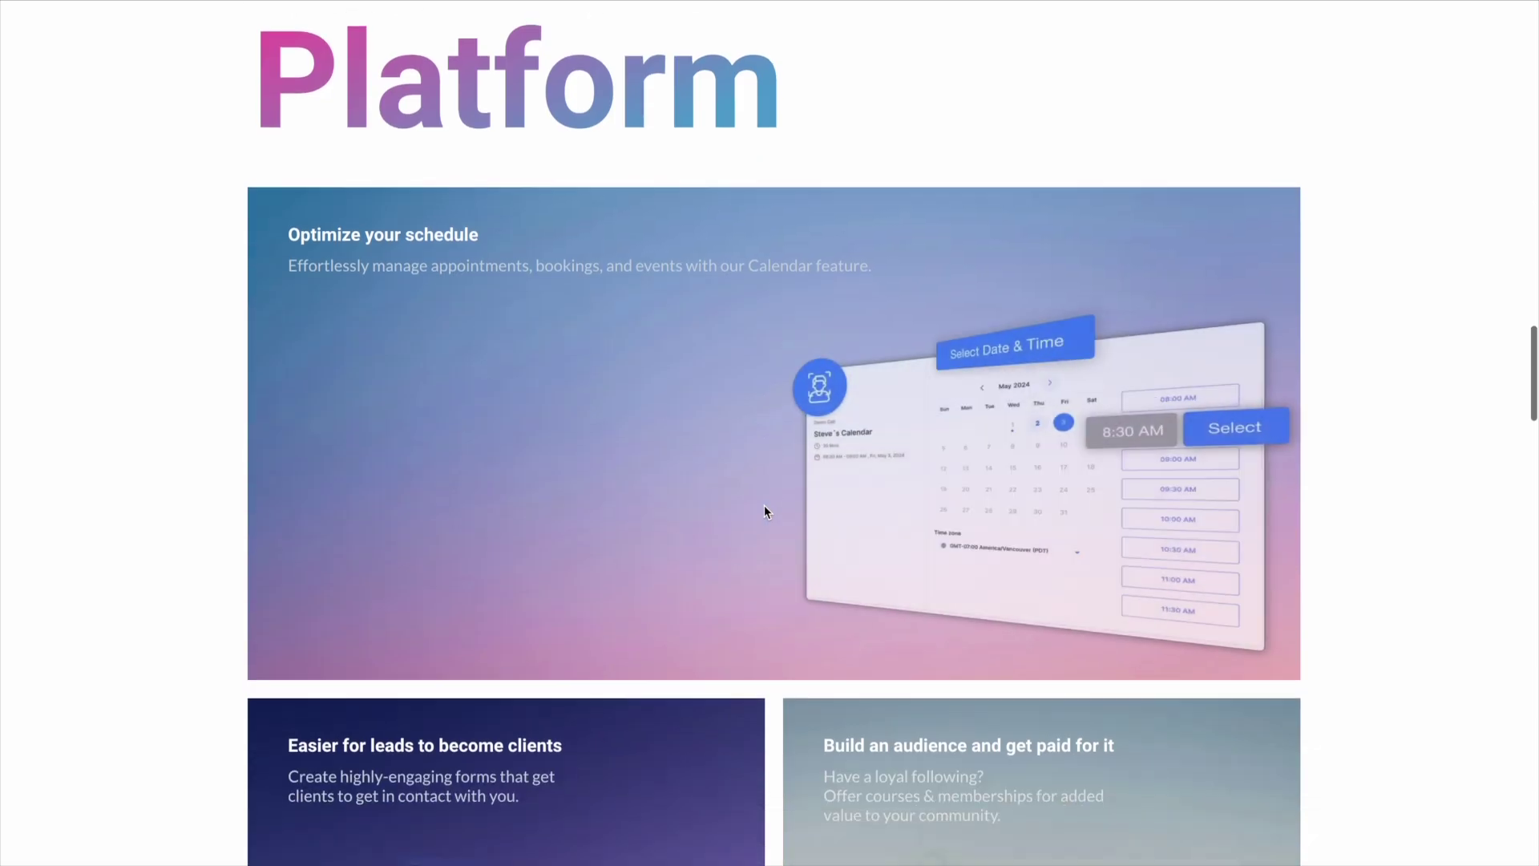
scroll(763, 505, down, 8)
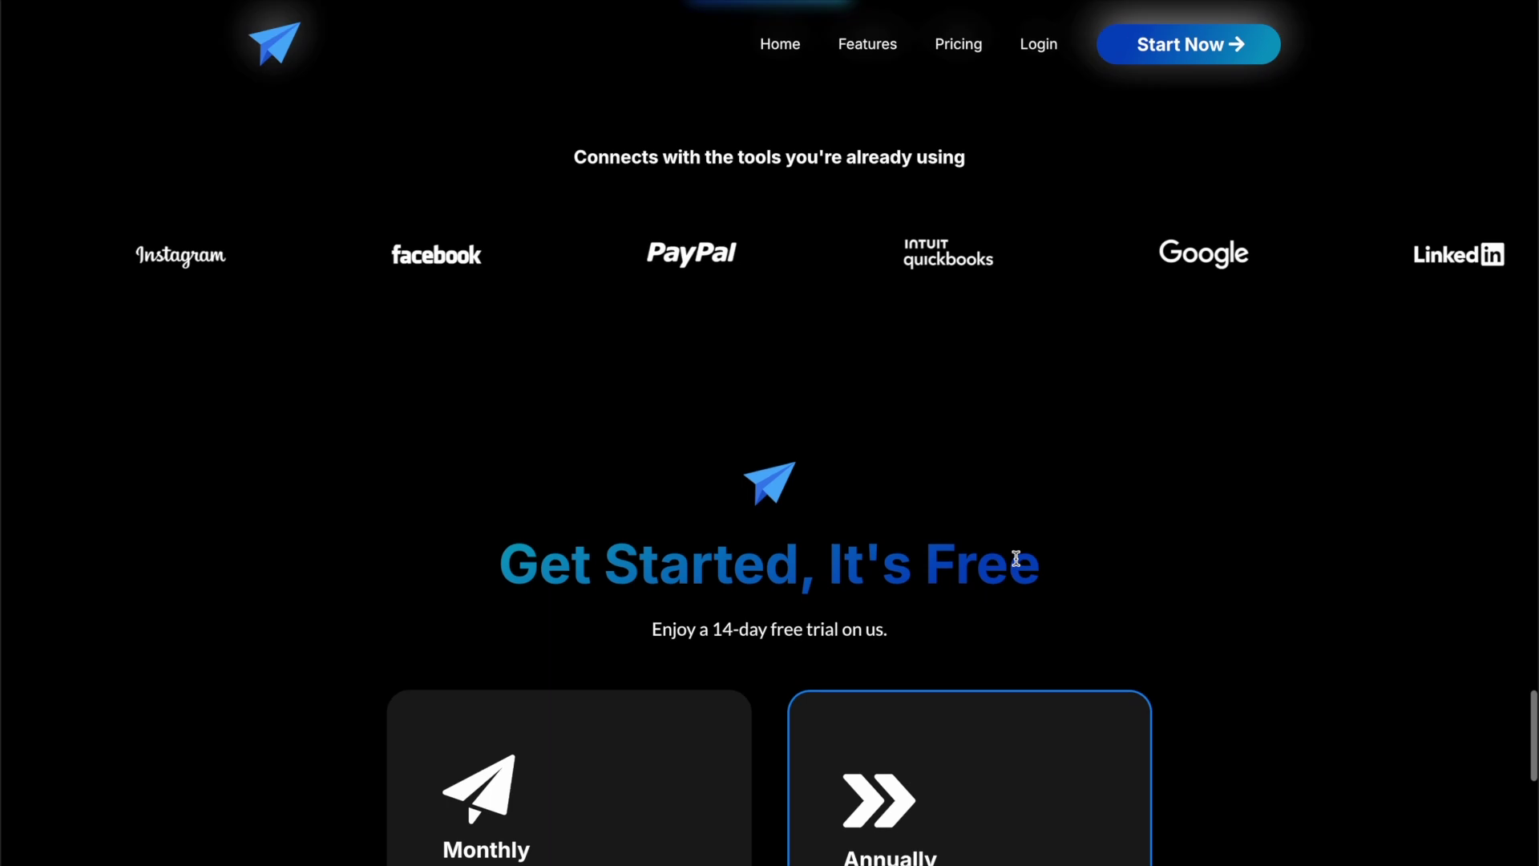
scroll(1018, 560, up, 1)
scroll(1016, 559, up, 3)
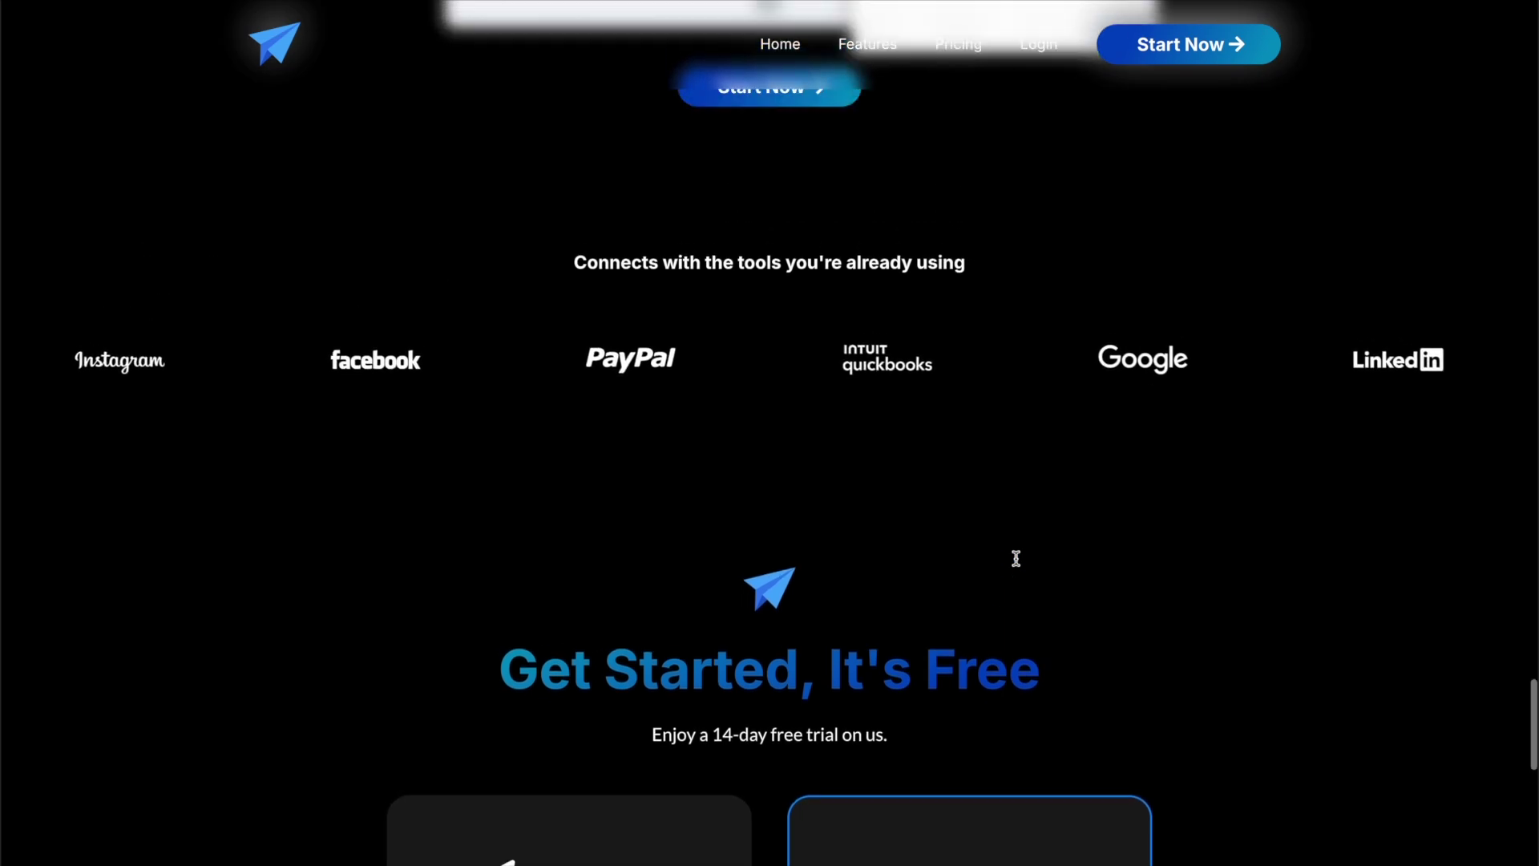
scroll(1016, 558, up, 1)
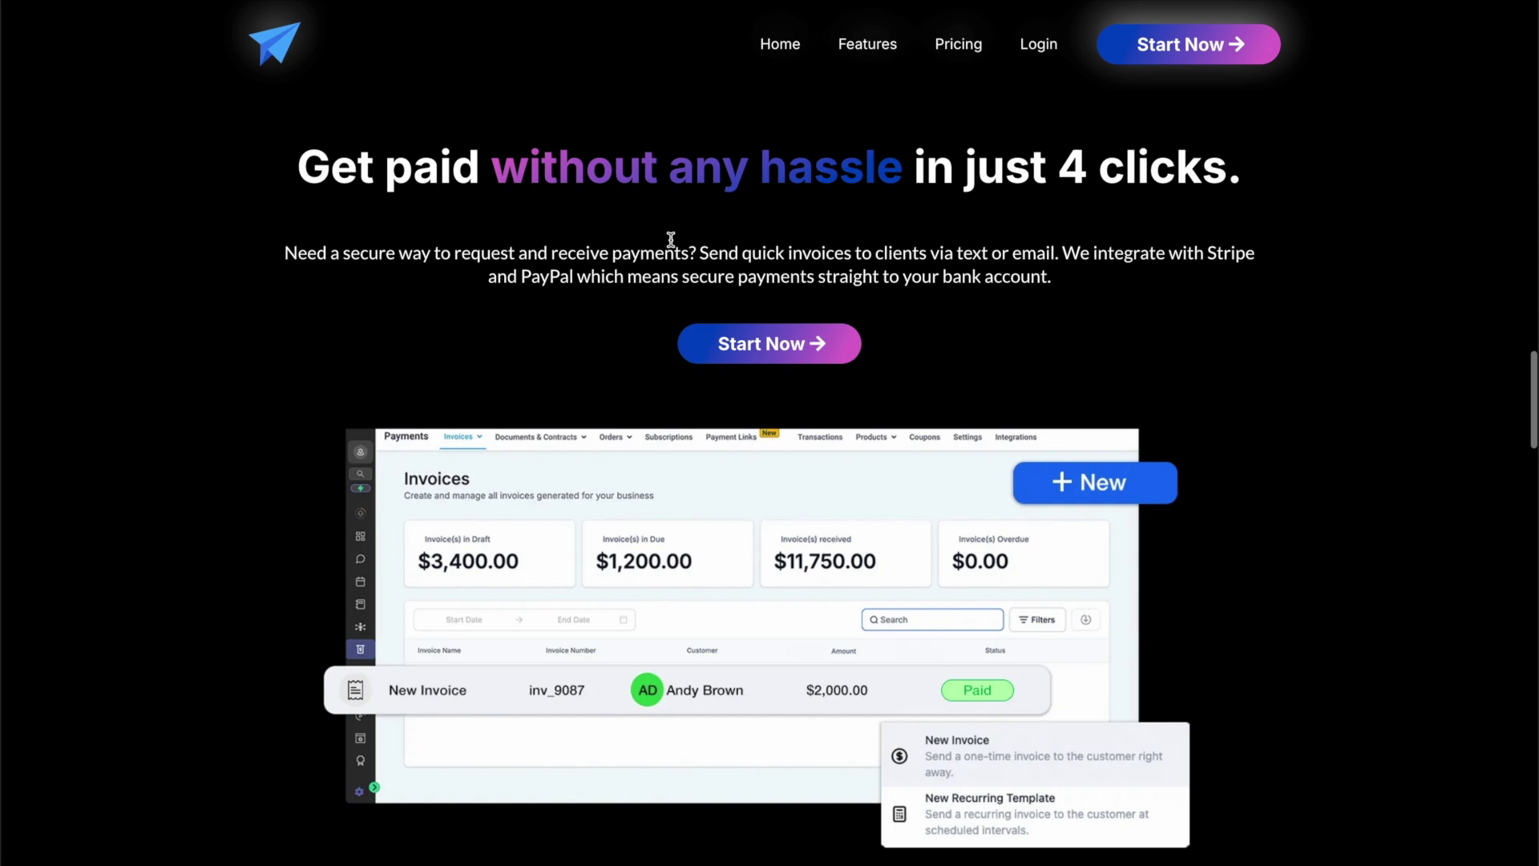
scroll(713, 160, up, 1)
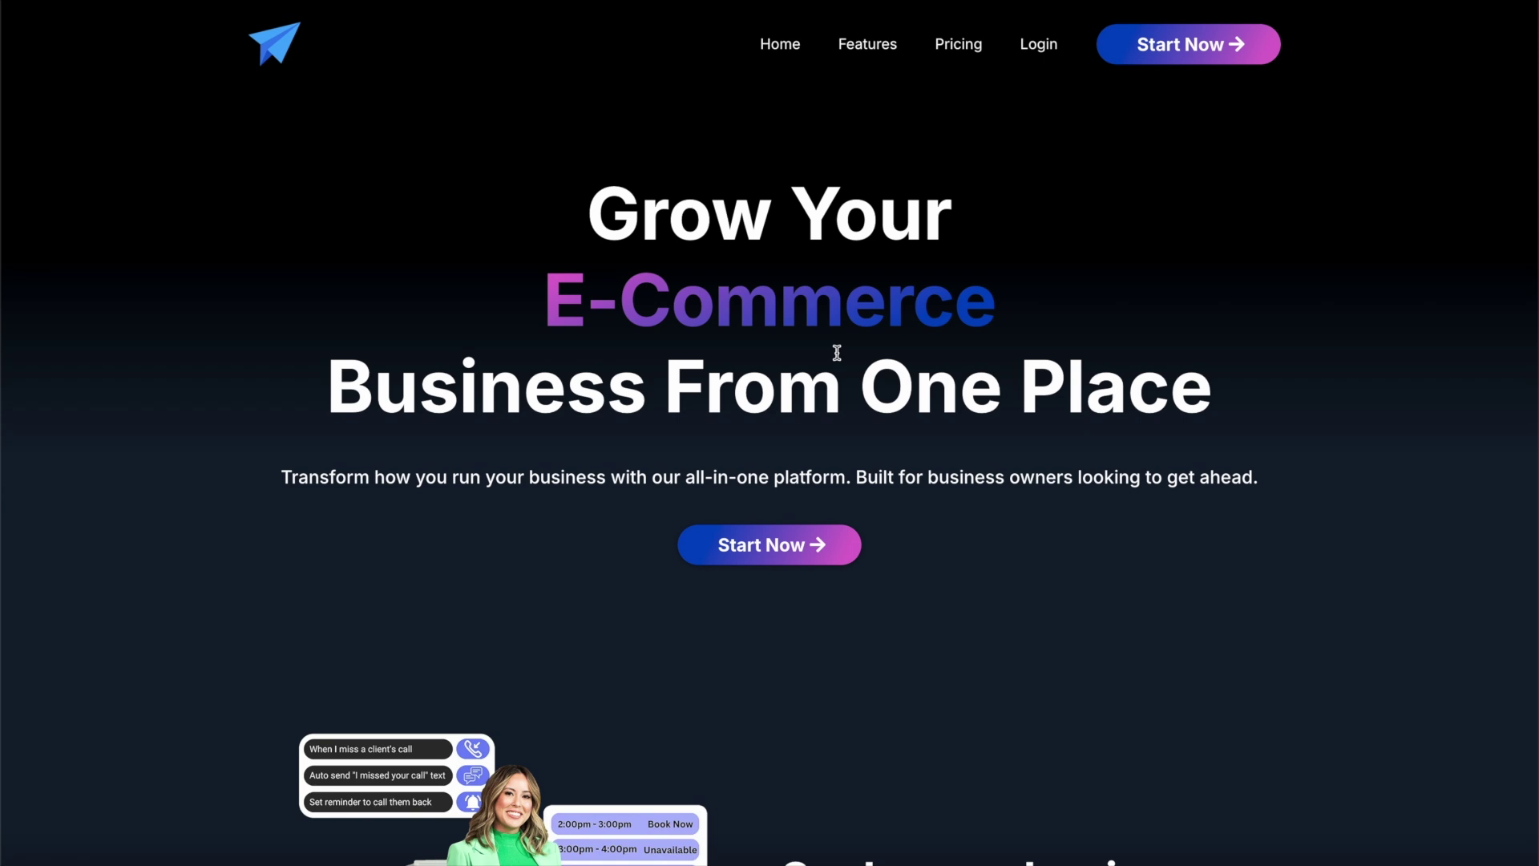
scroll(659, 277, down, 15)
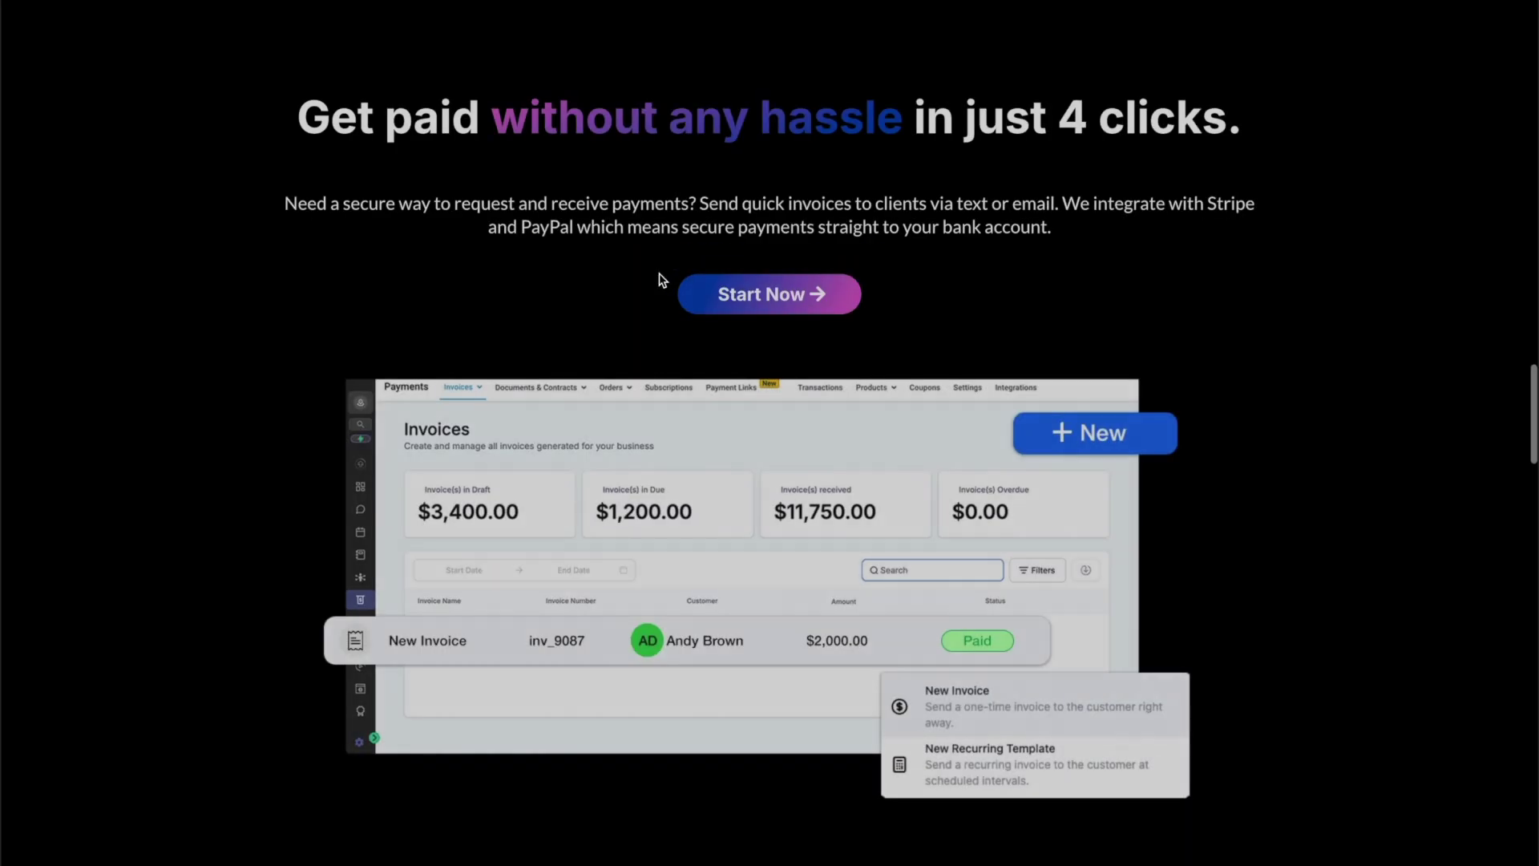
scroll(660, 278, up, 2)
scroll(660, 278, down, 8)
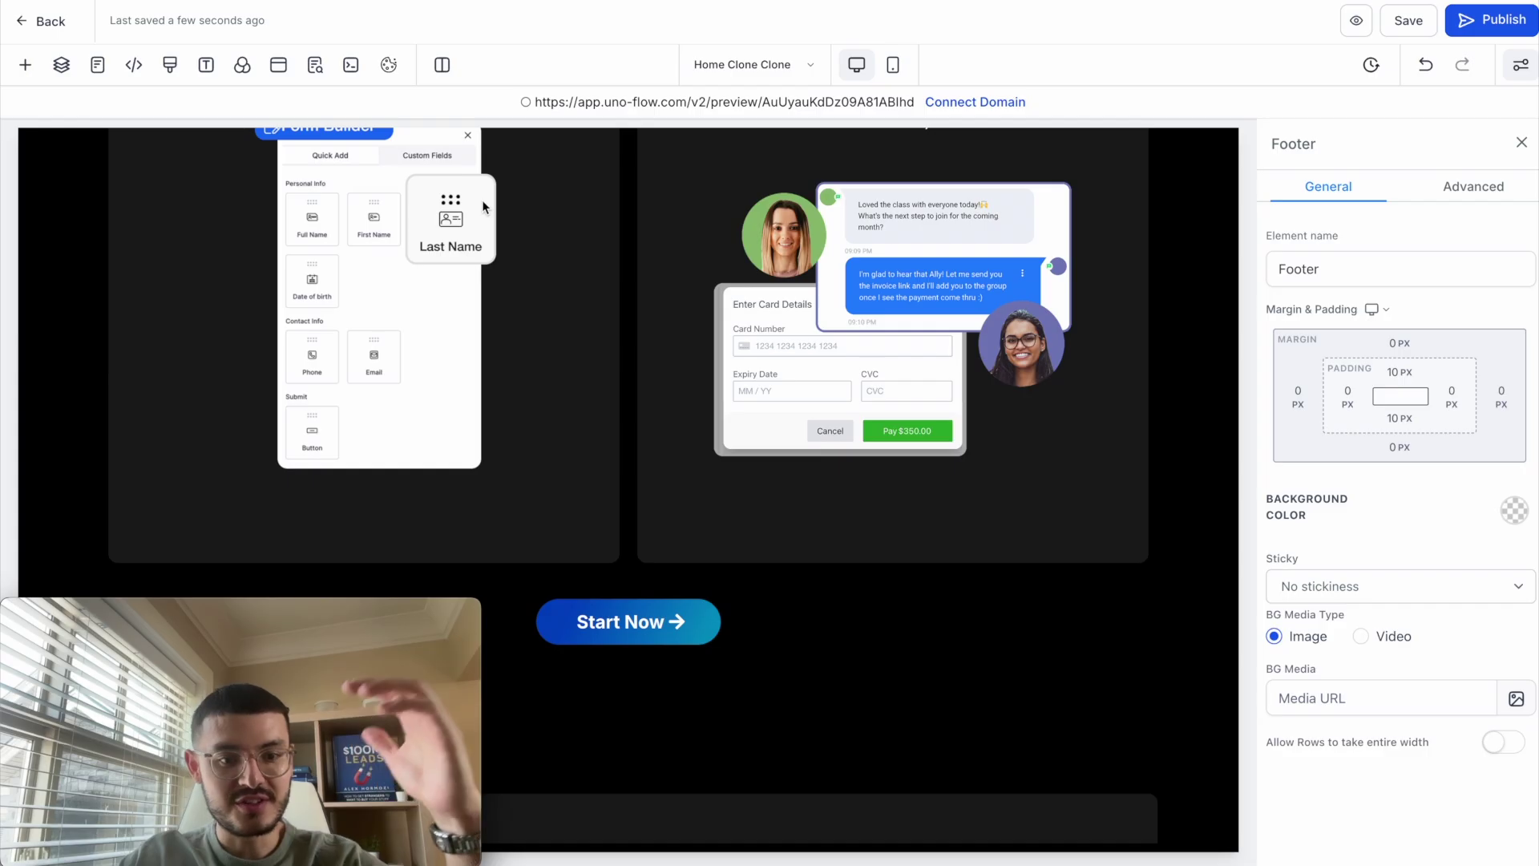
scroll(483, 212, down, 16)
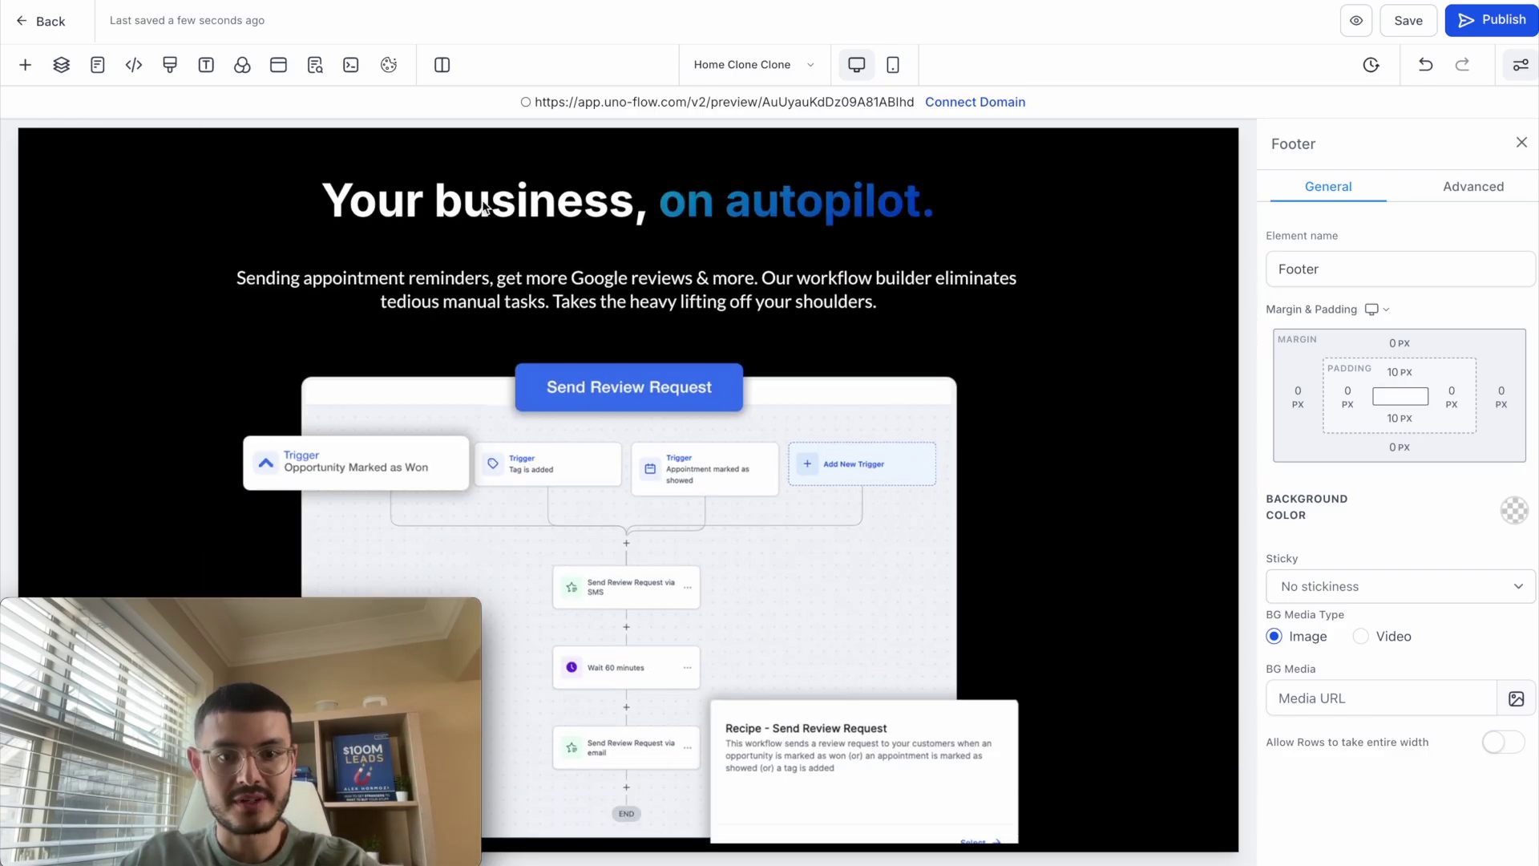
- Insert a Full Width section with a 1 Column row directly below the tools logo carousel
scroll(484, 206, down, 10)
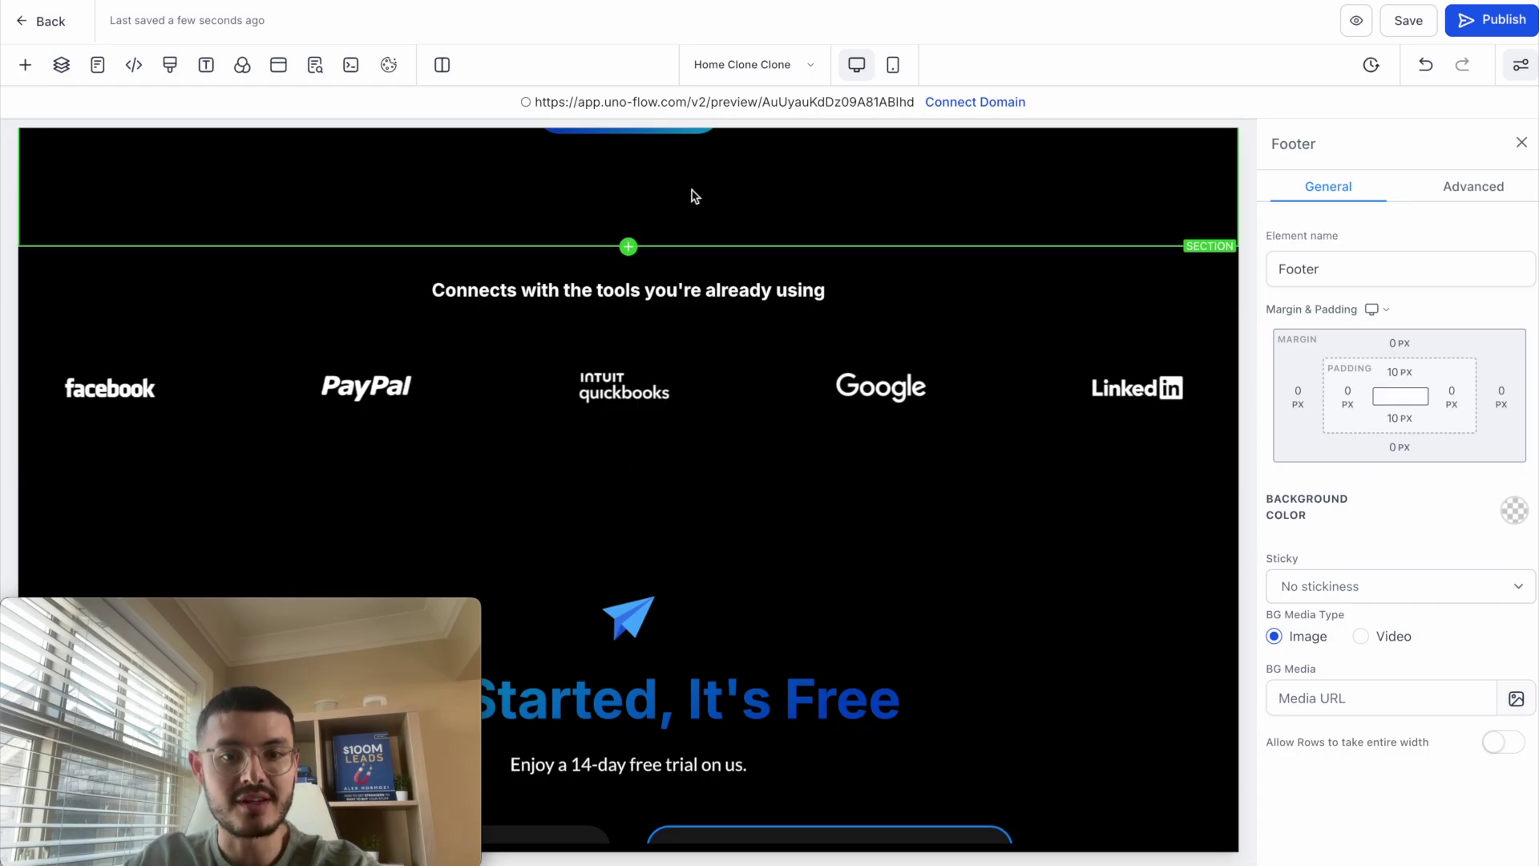
click(630, 471)
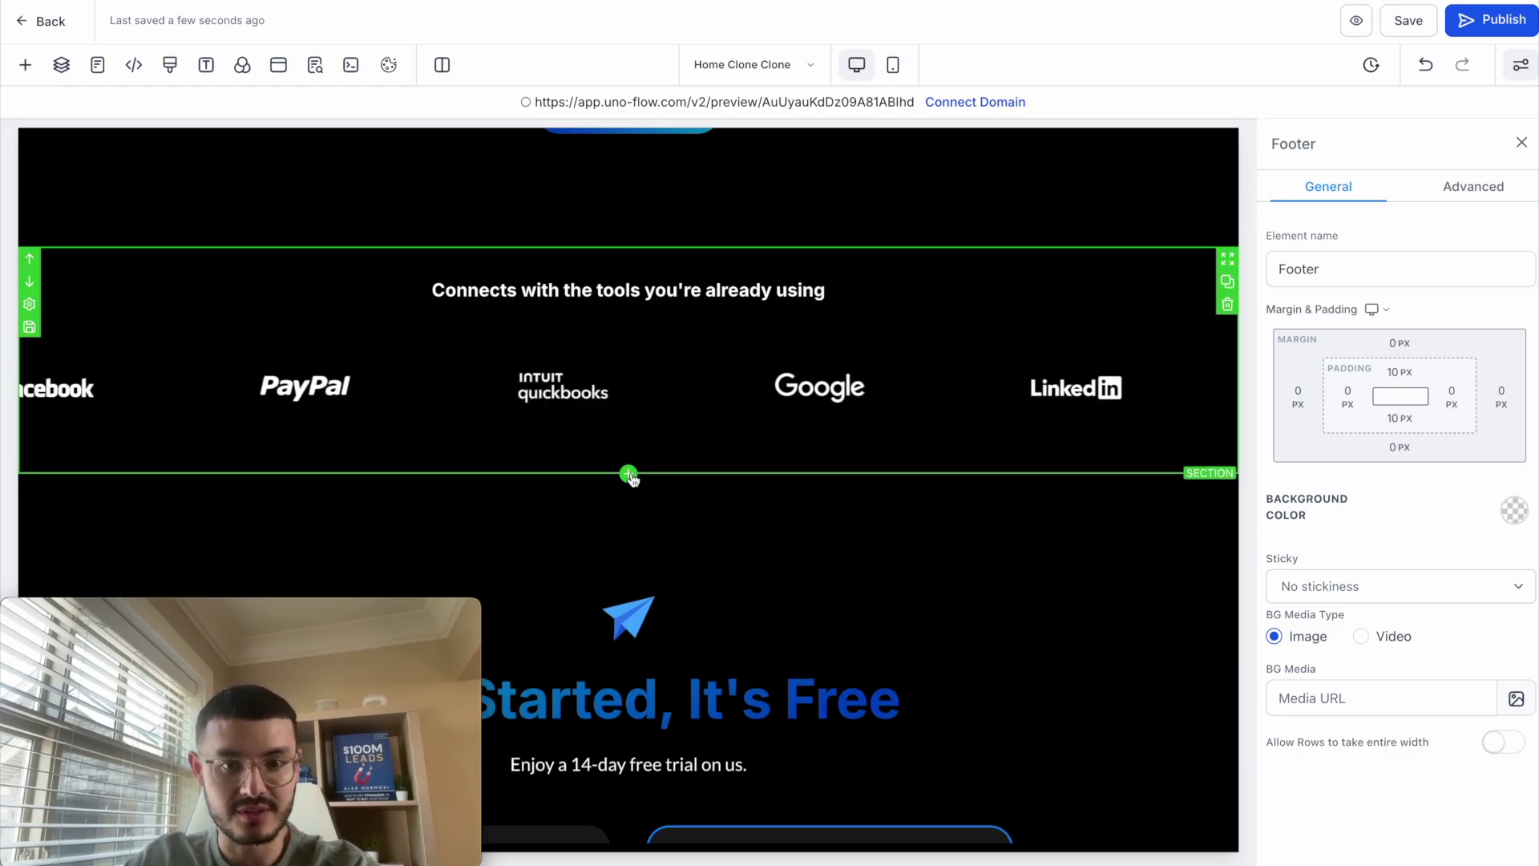
click(629, 474)
click(297, 253)
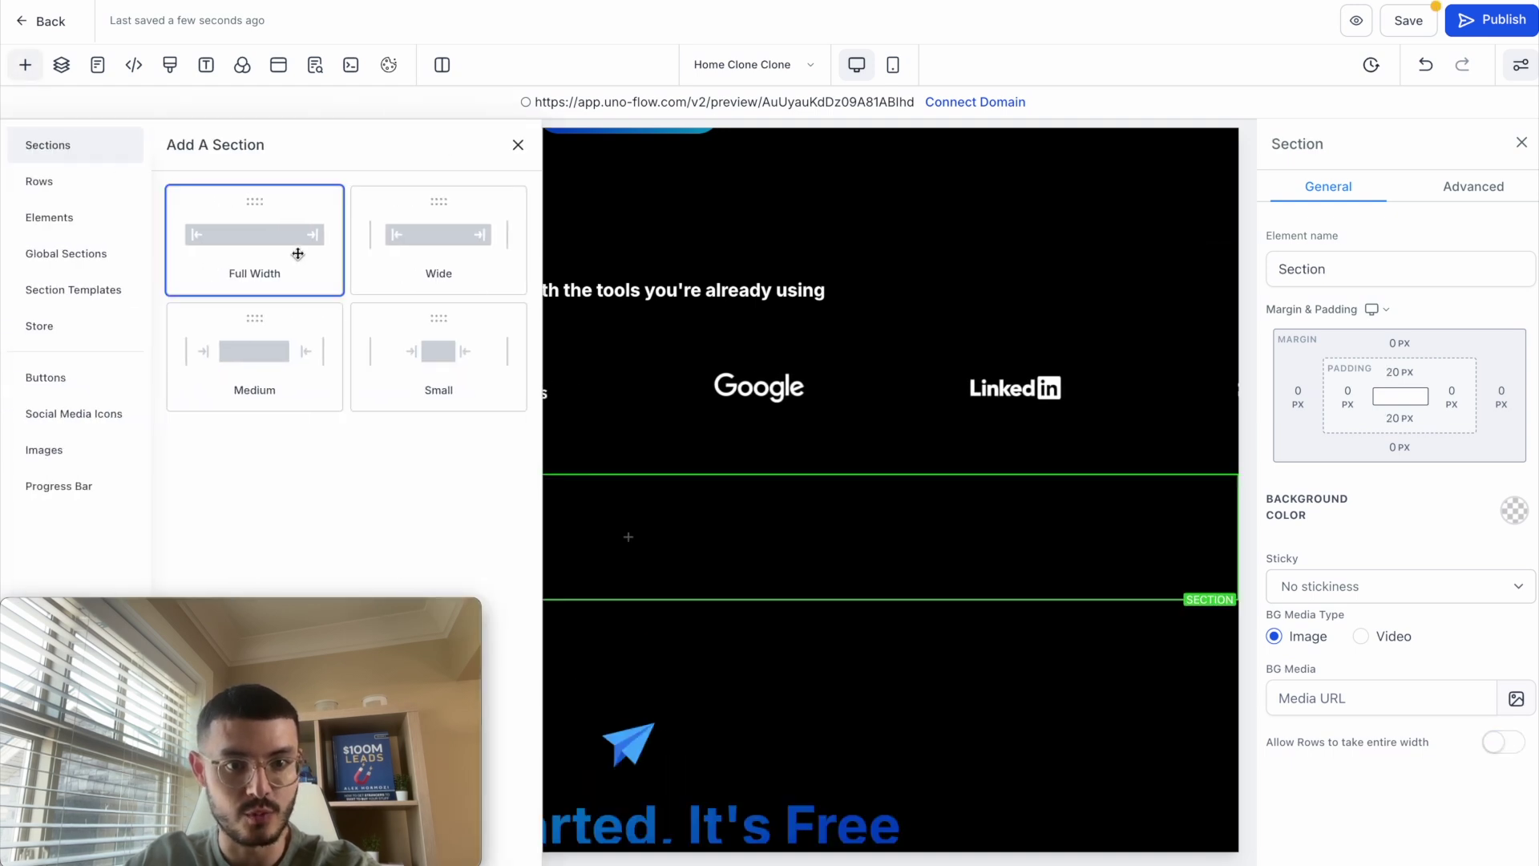
click(632, 543)
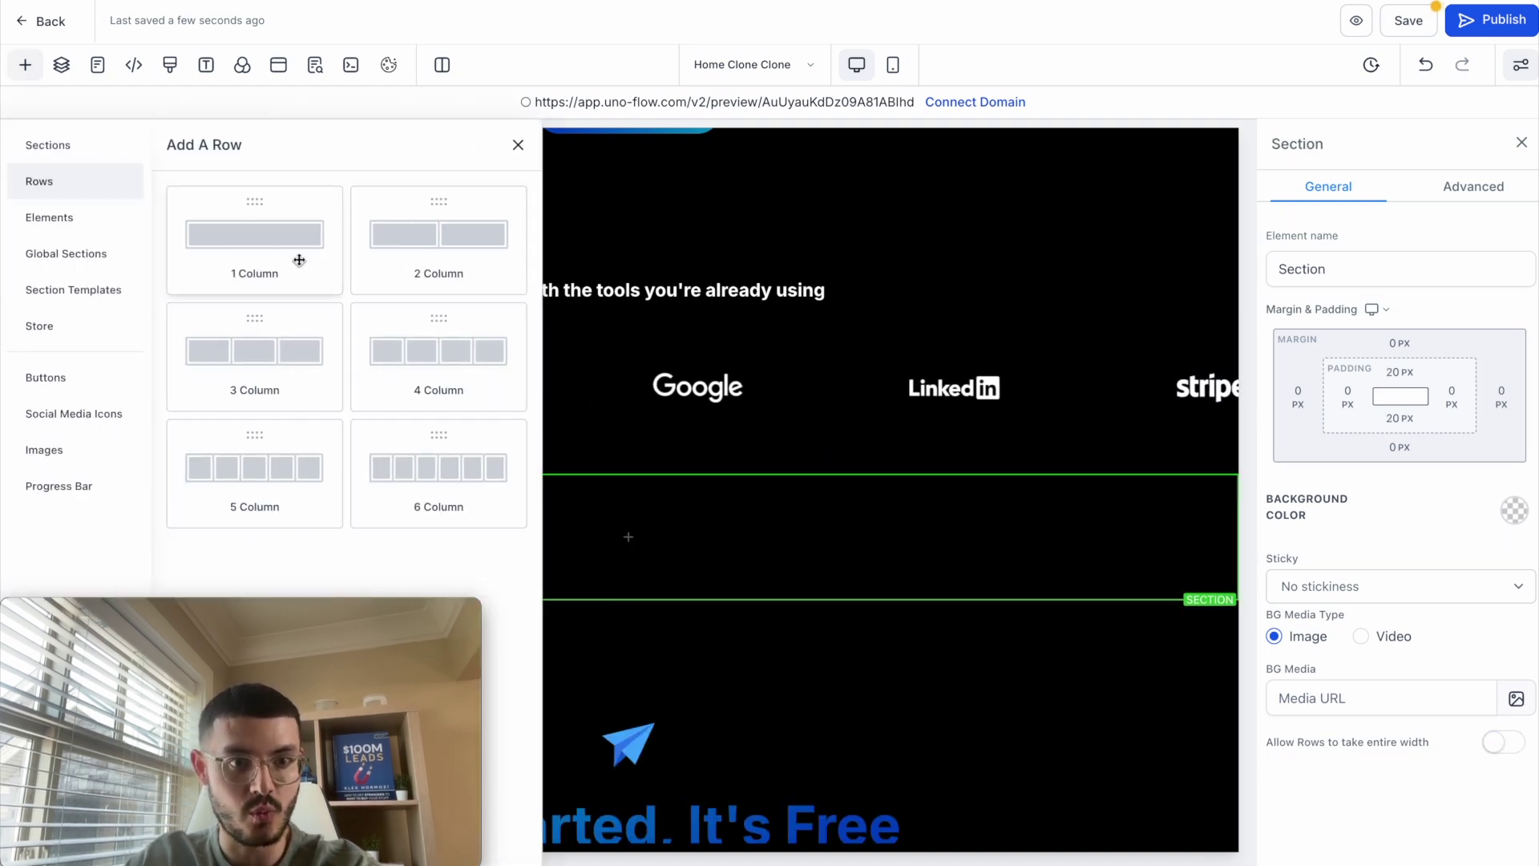
click(292, 251)
scroll(550, 445, up, 1)
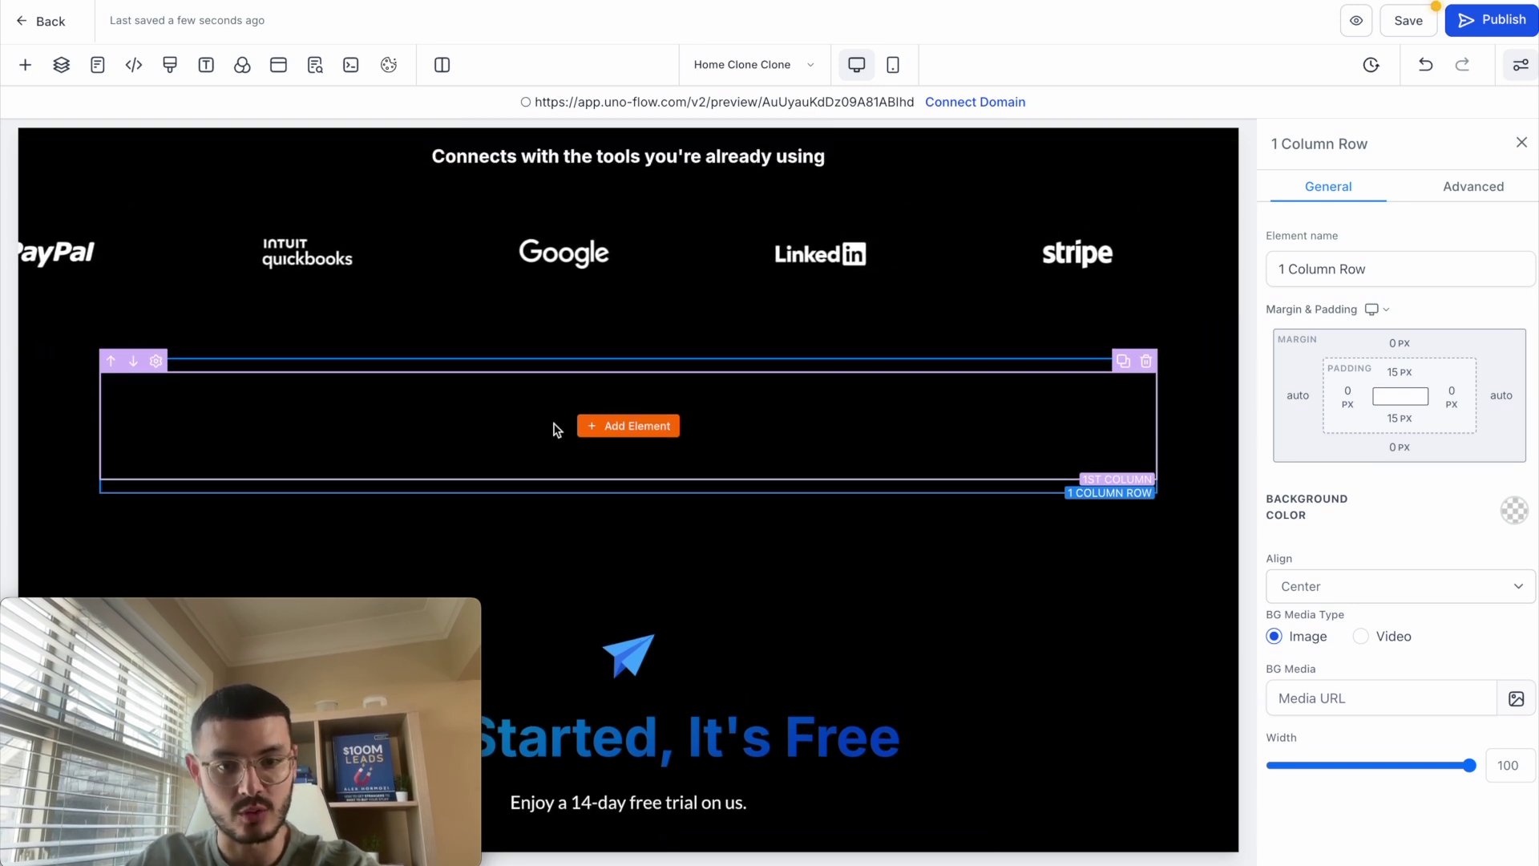
- Add an Image element to the new row and set its left, top and right padding to 0
click(607, 427)
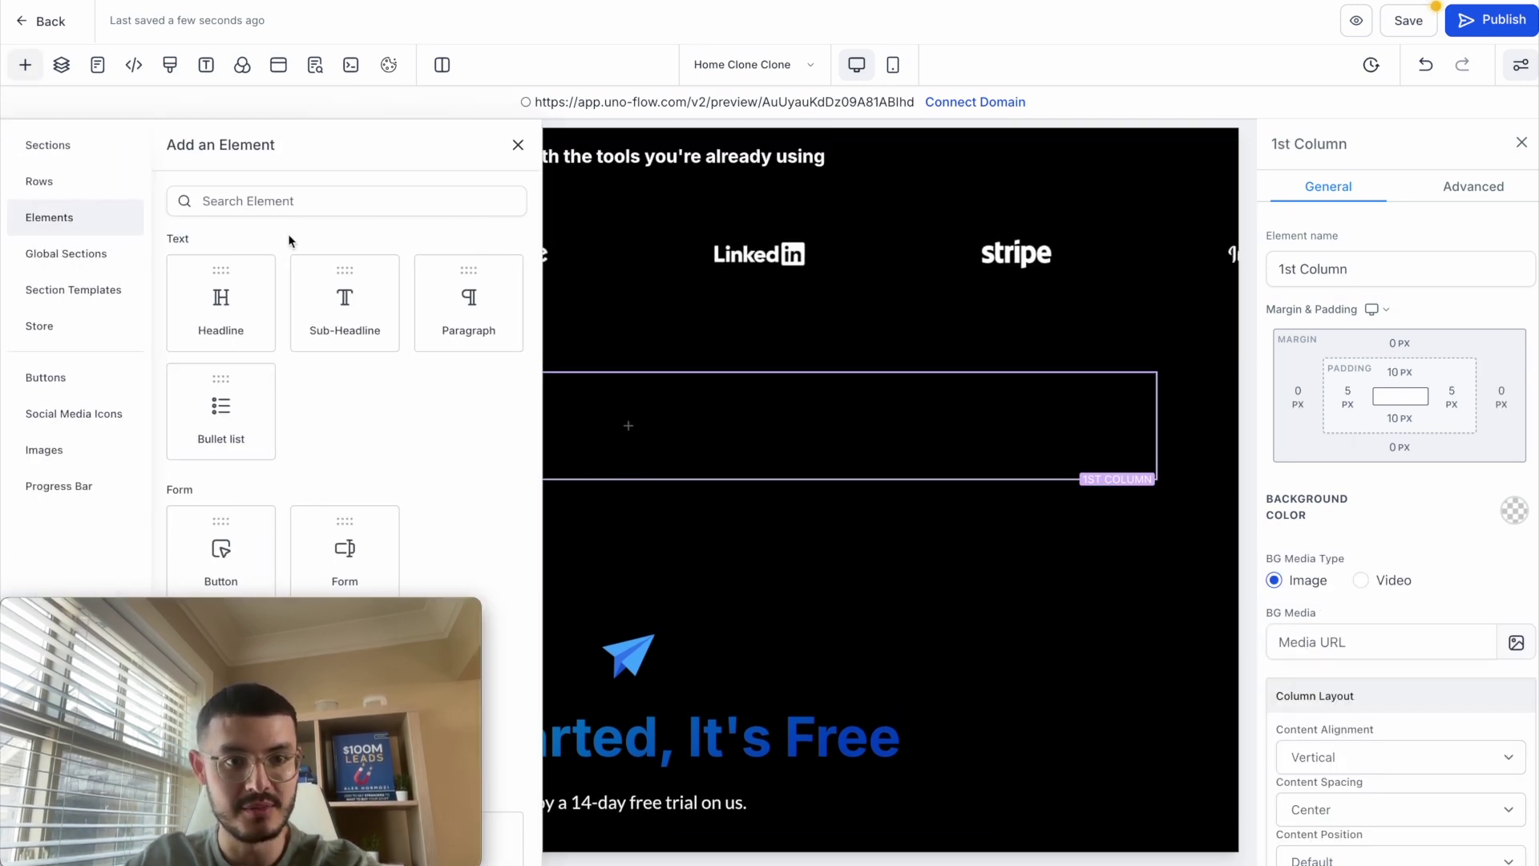
click(289, 238)
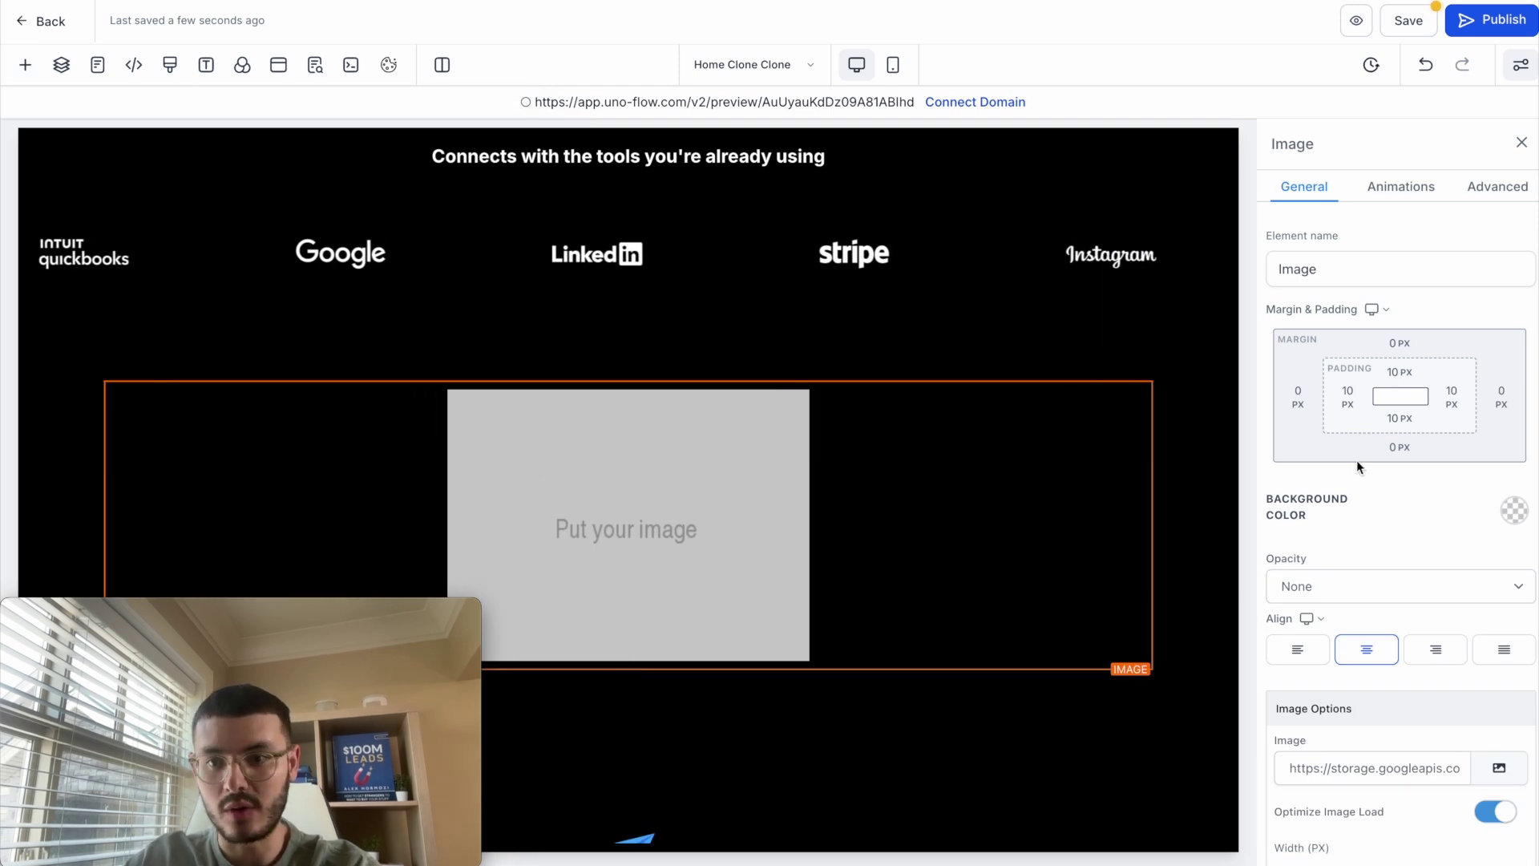
click(1353, 409)
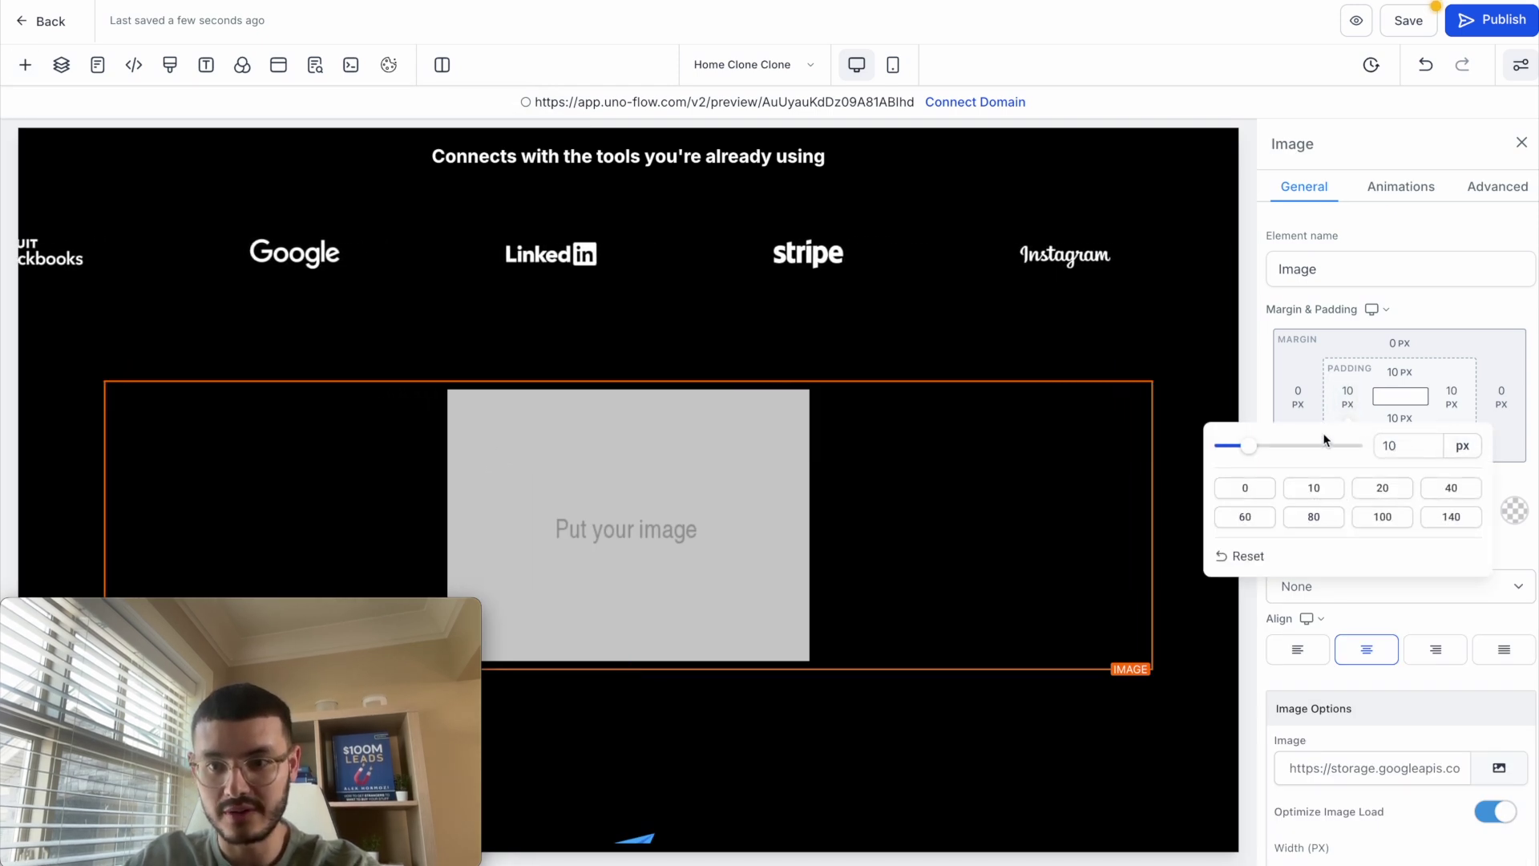
click(1253, 486)
click(1400, 370)
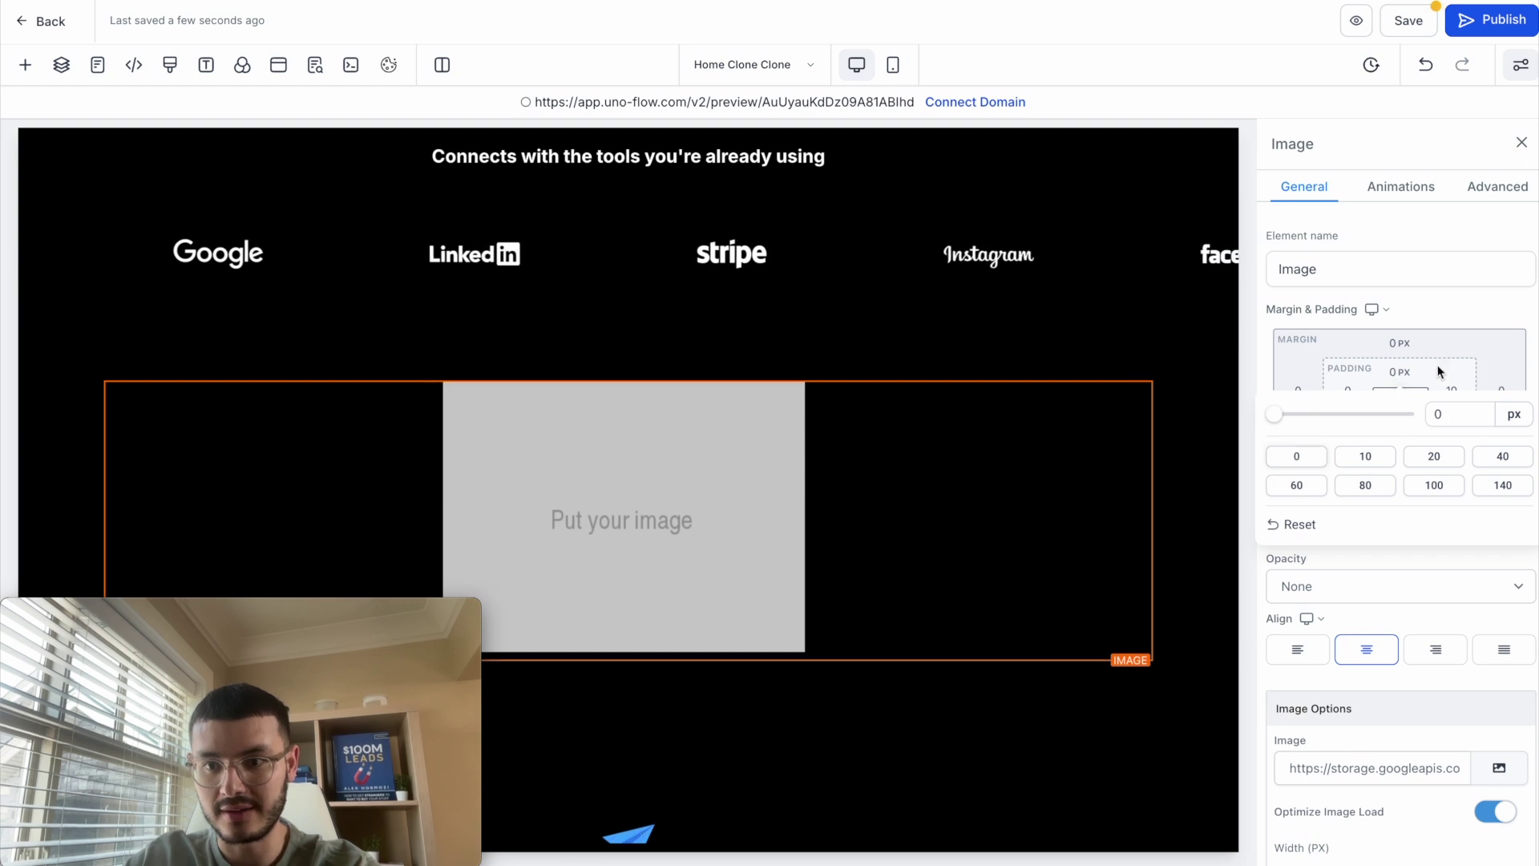
click(1451, 392)
click(1209, 485)
scroll(1327, 561, down, 4)
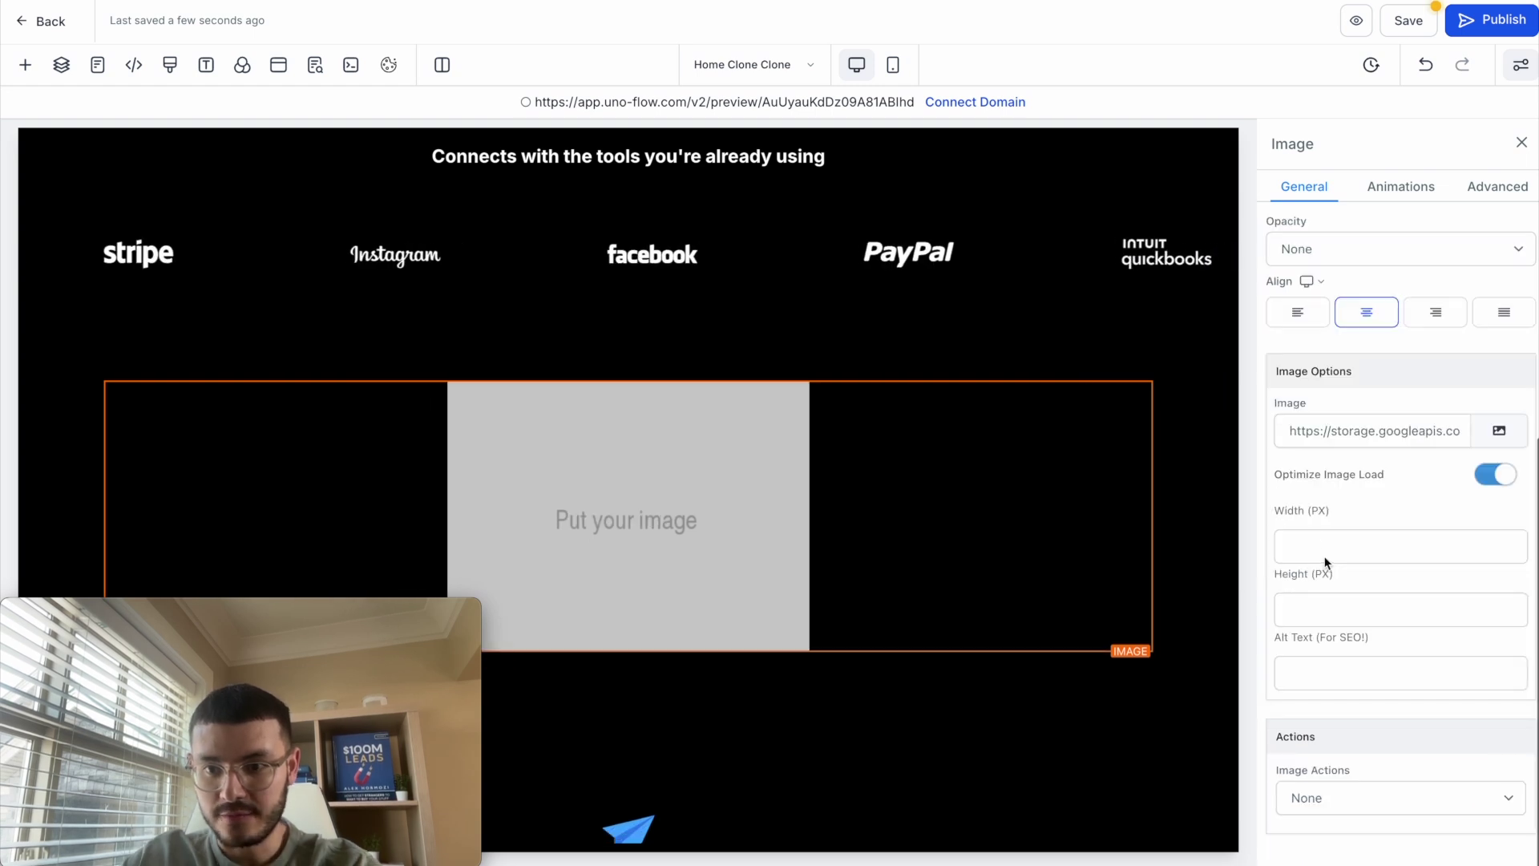
- Set the image width to 100 px and duplicate it into a stack of copies
click(1309, 540)
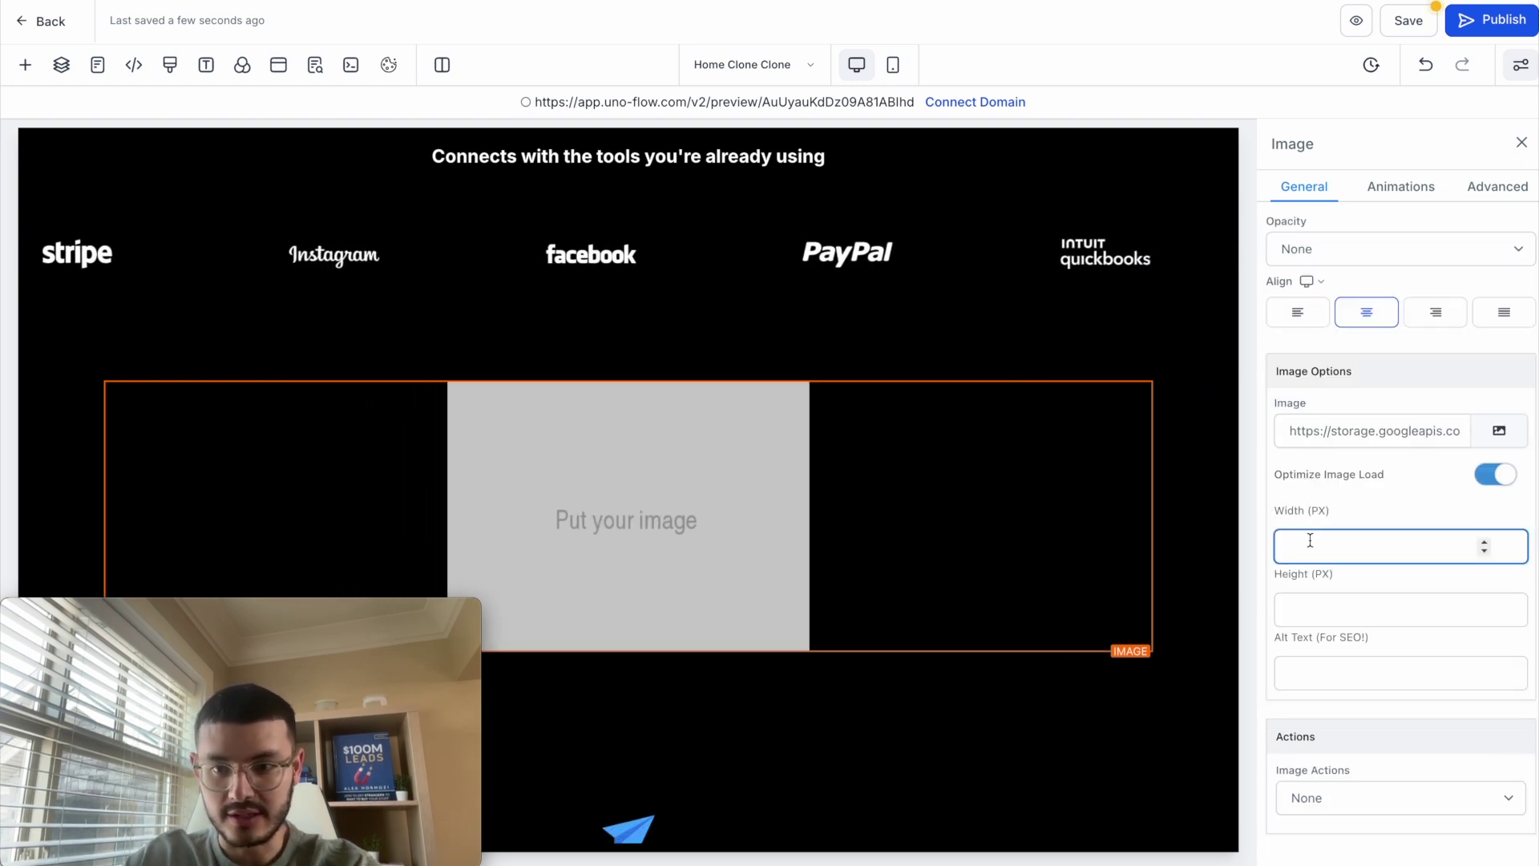
text(100)
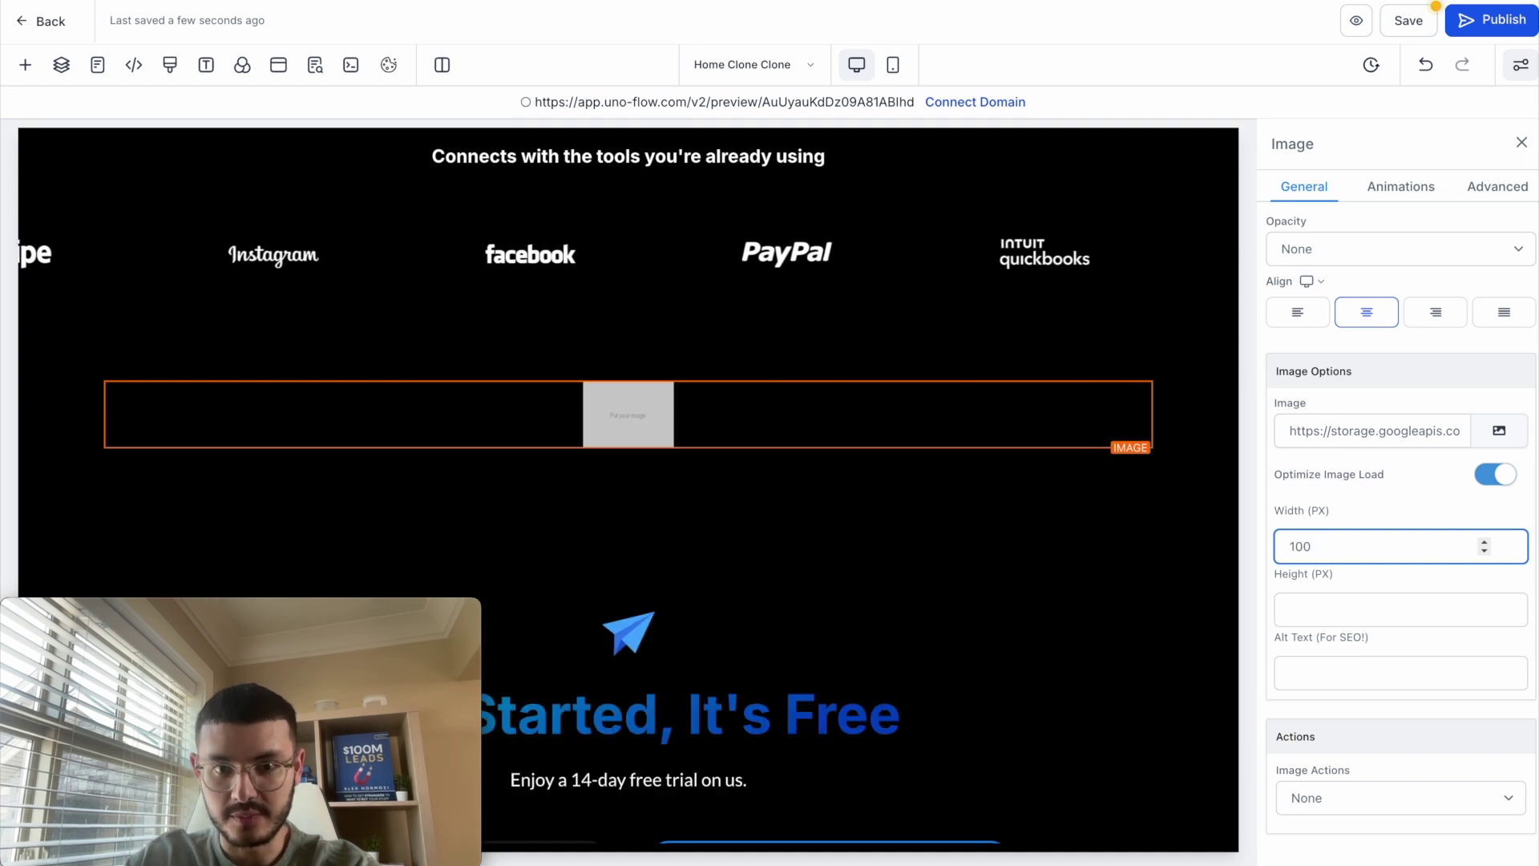
click(1009, 425)
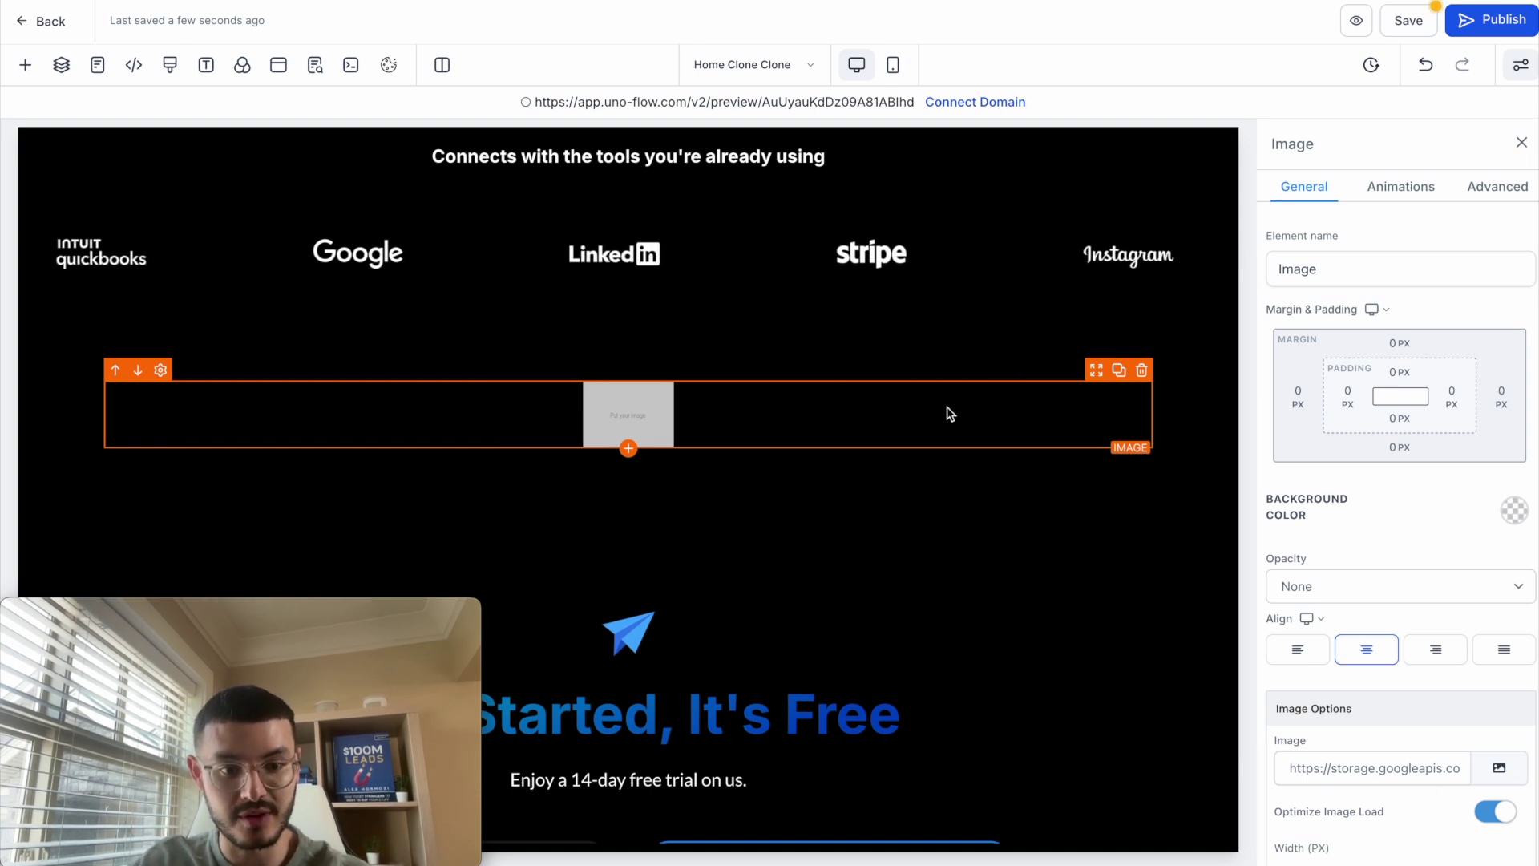
click(1118, 370)
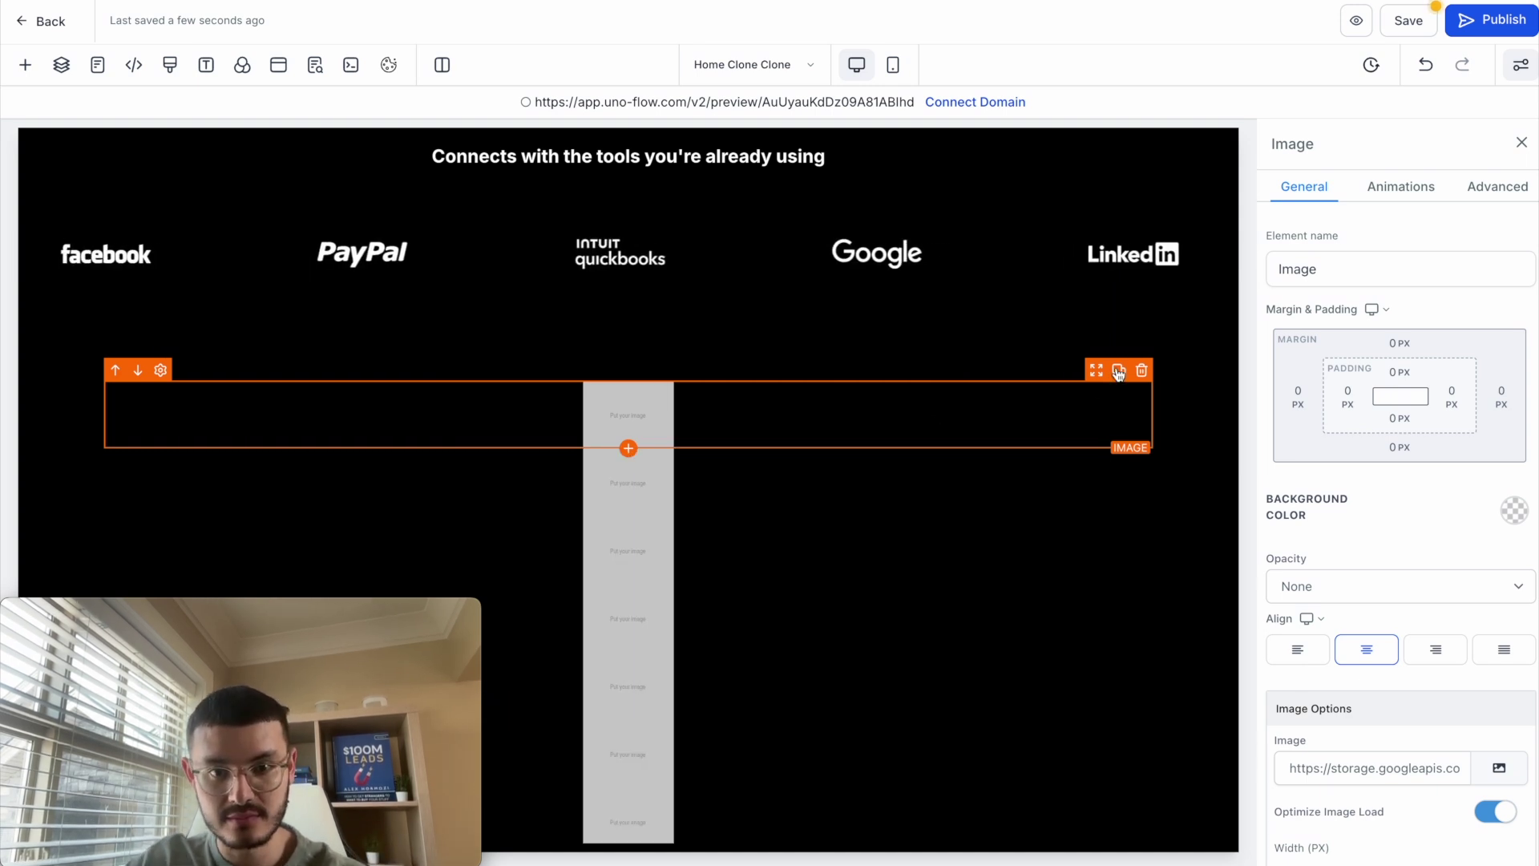
click(751, 399)
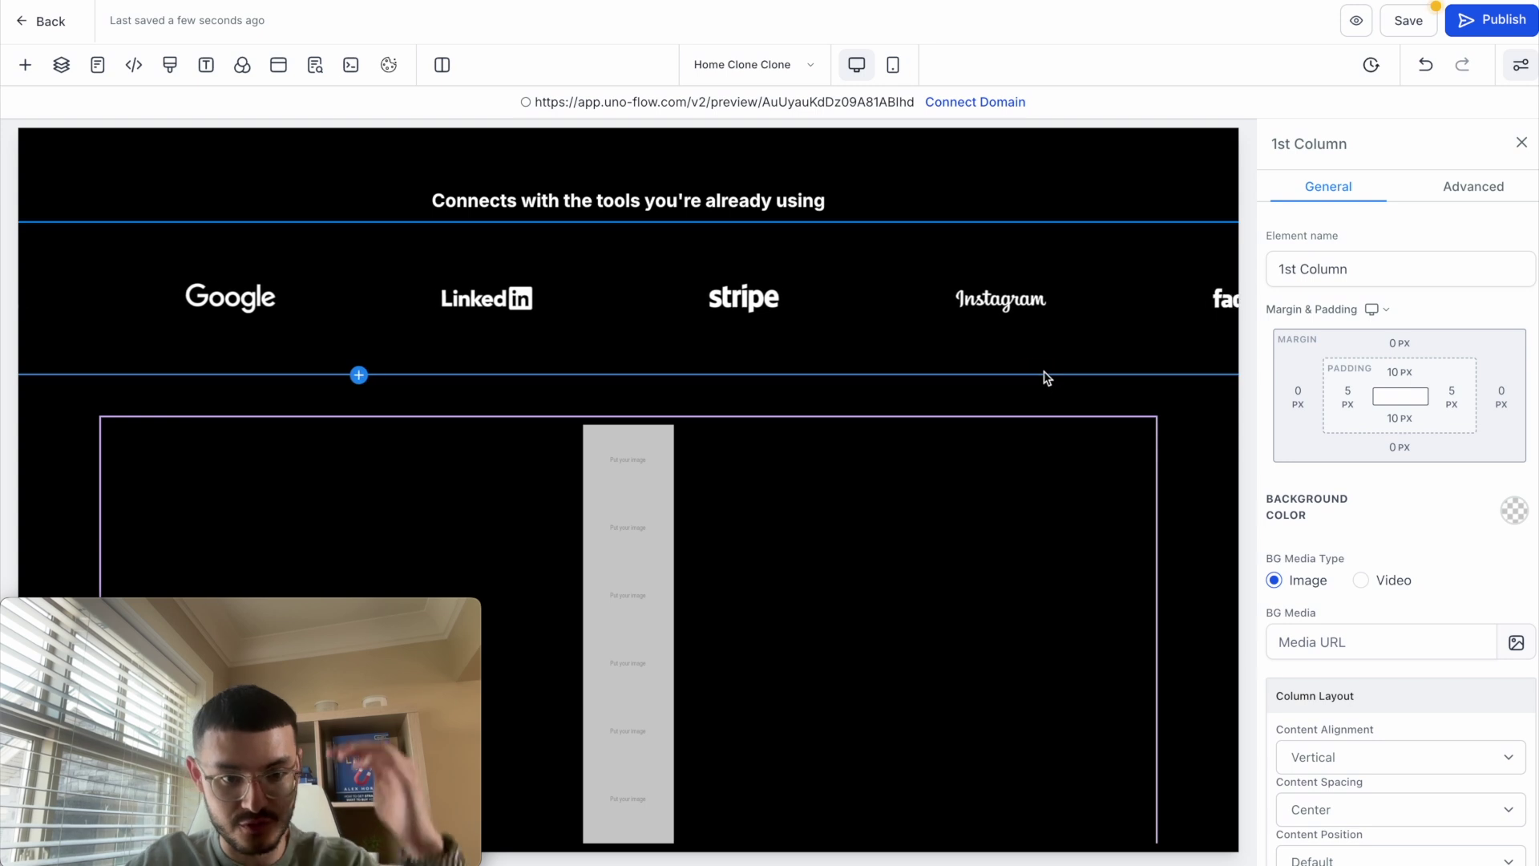
- Align the column's images side by side and make the section span the full page width
click(994, 421)
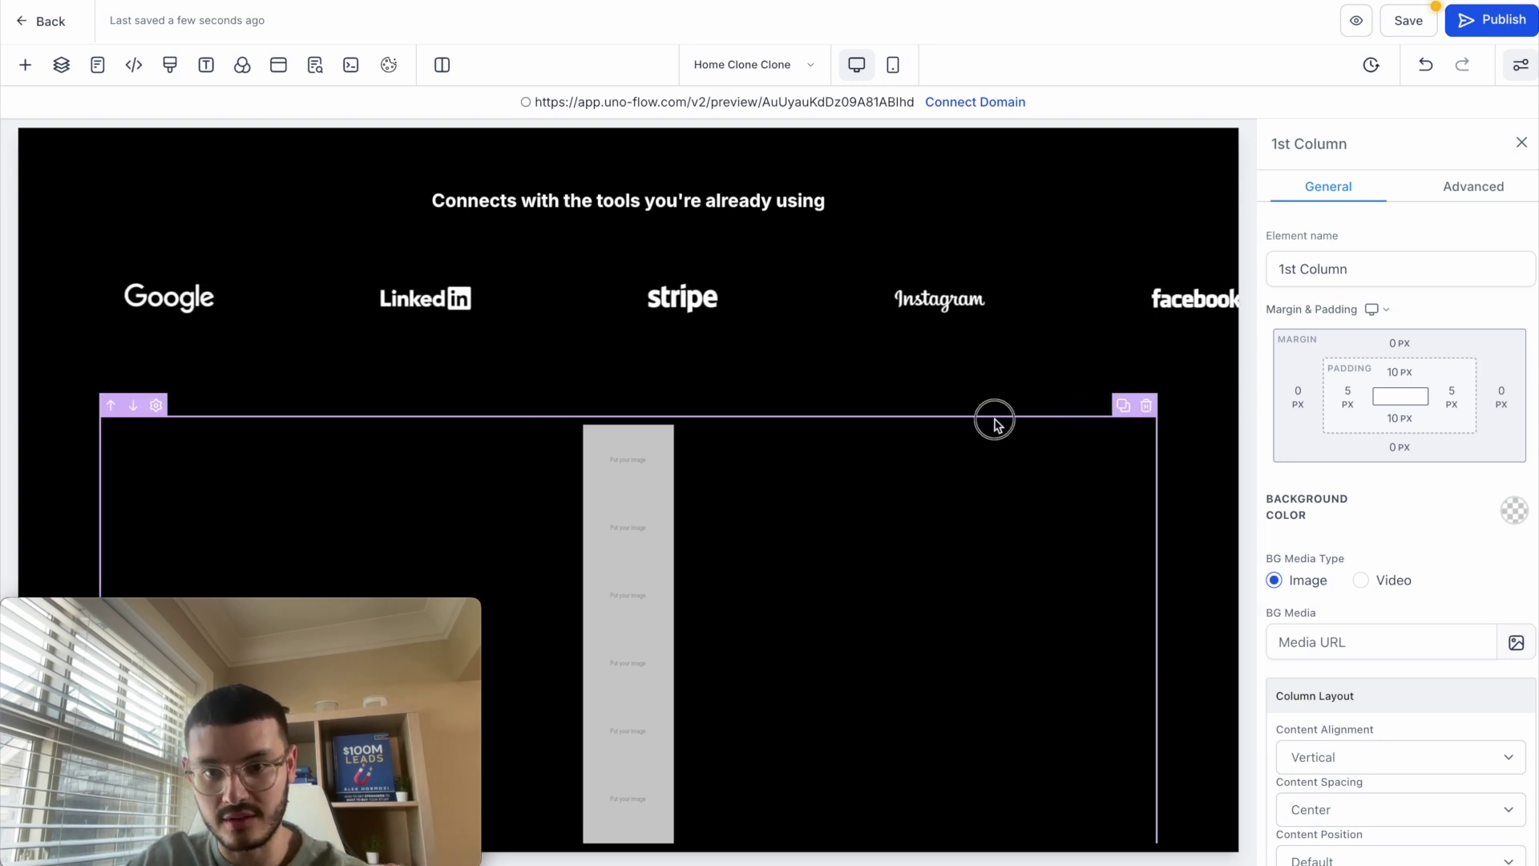
scroll(1390, 701, down, 1)
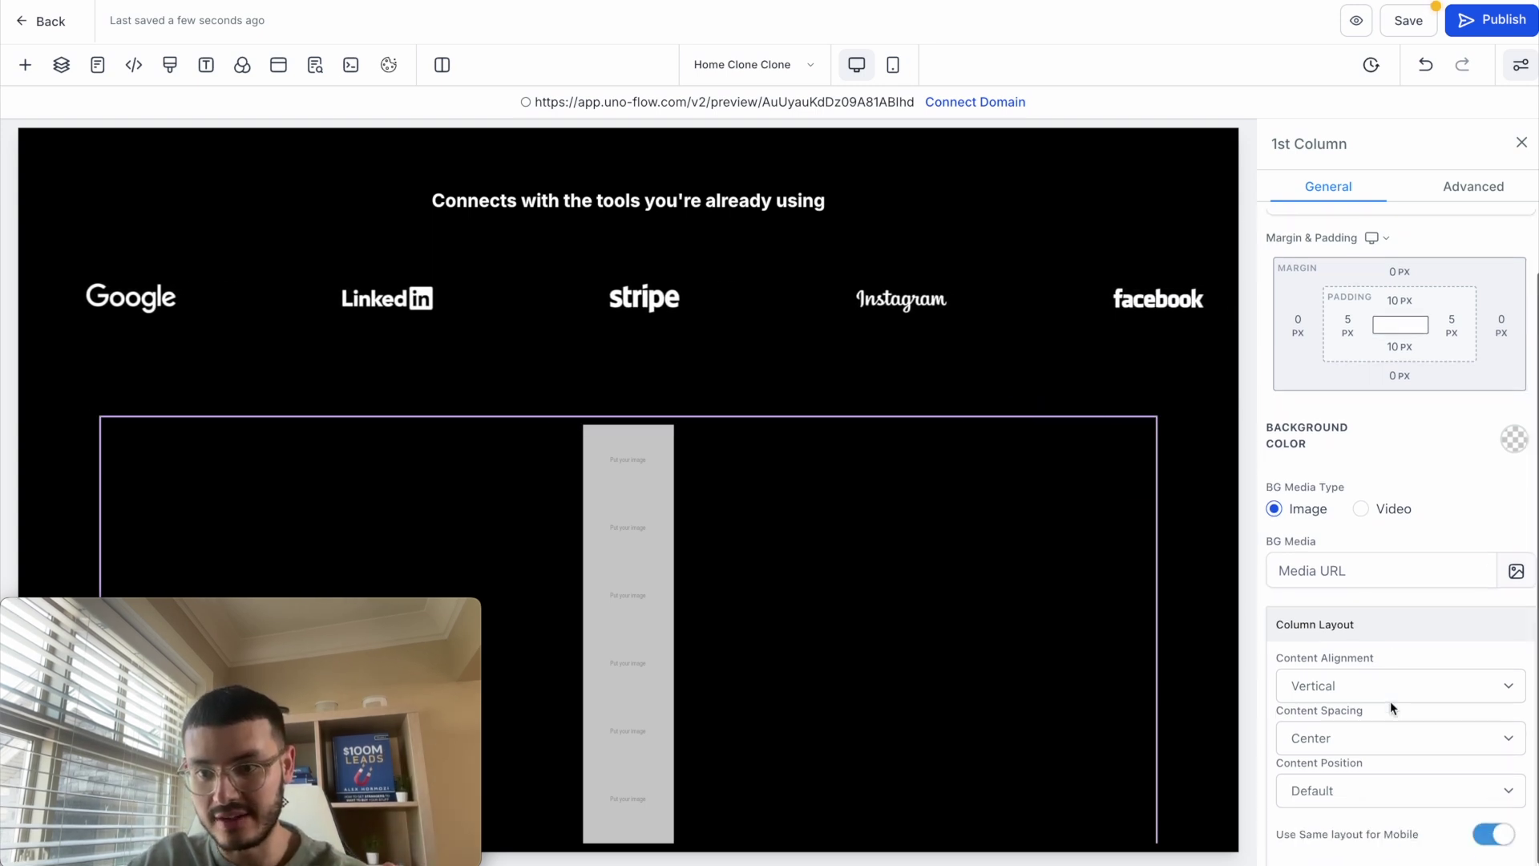
click(1344, 685)
click(1311, 708)
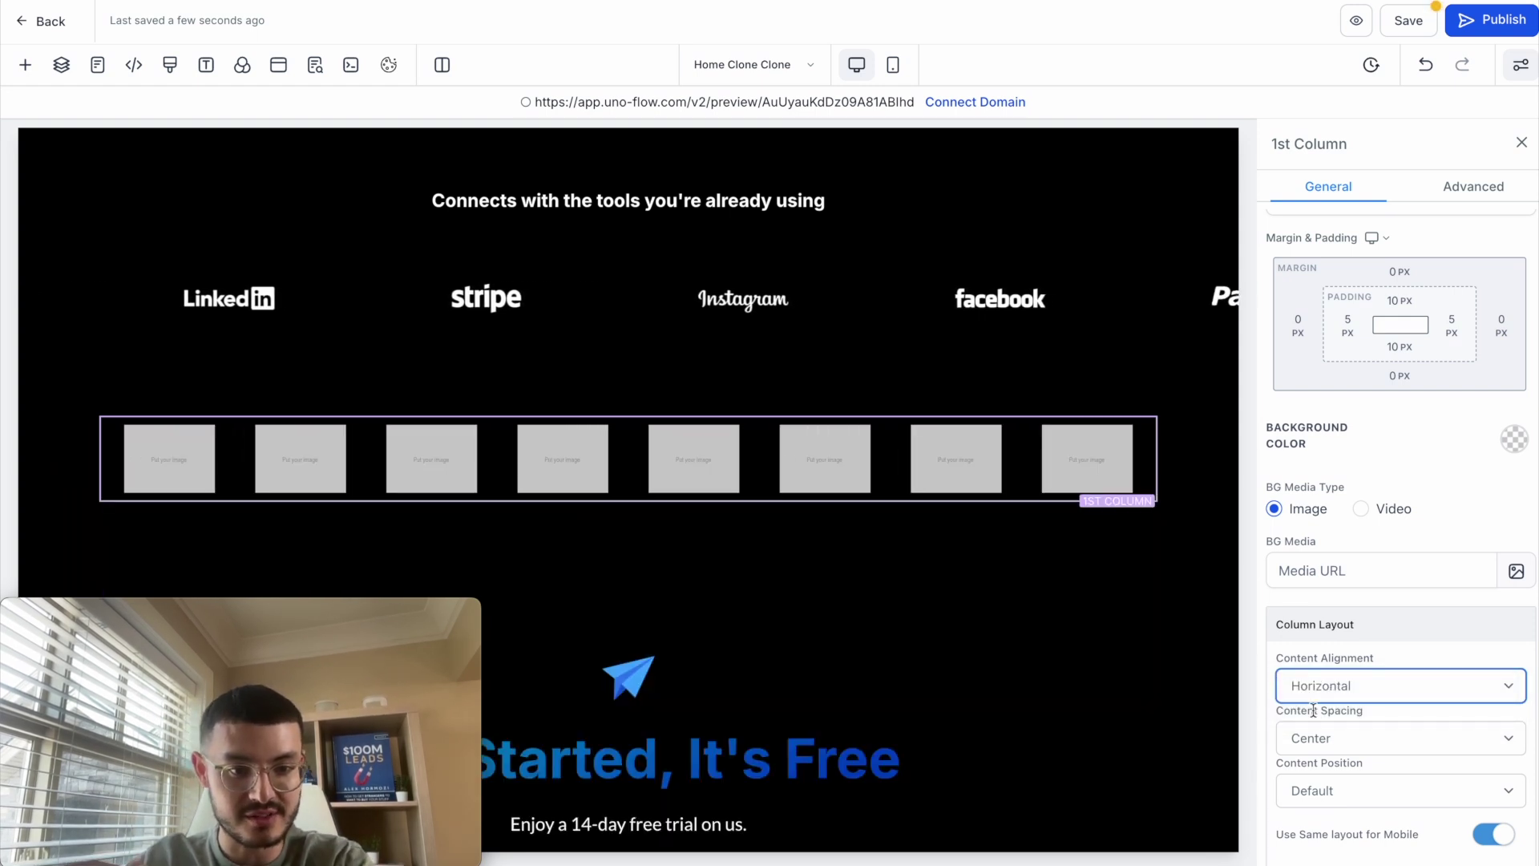
click(1187, 447)
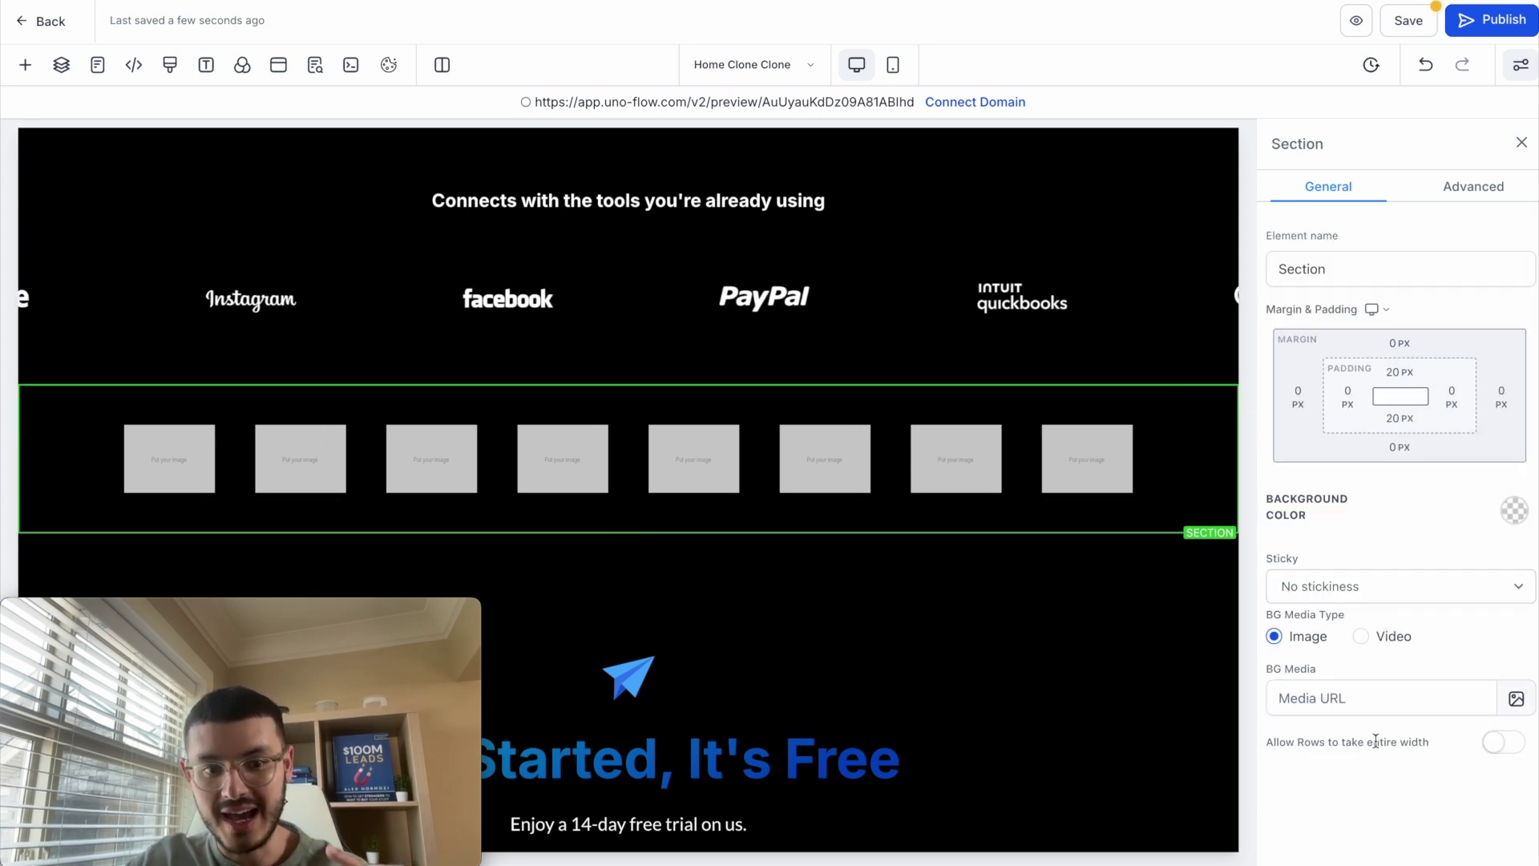
click(1504, 752)
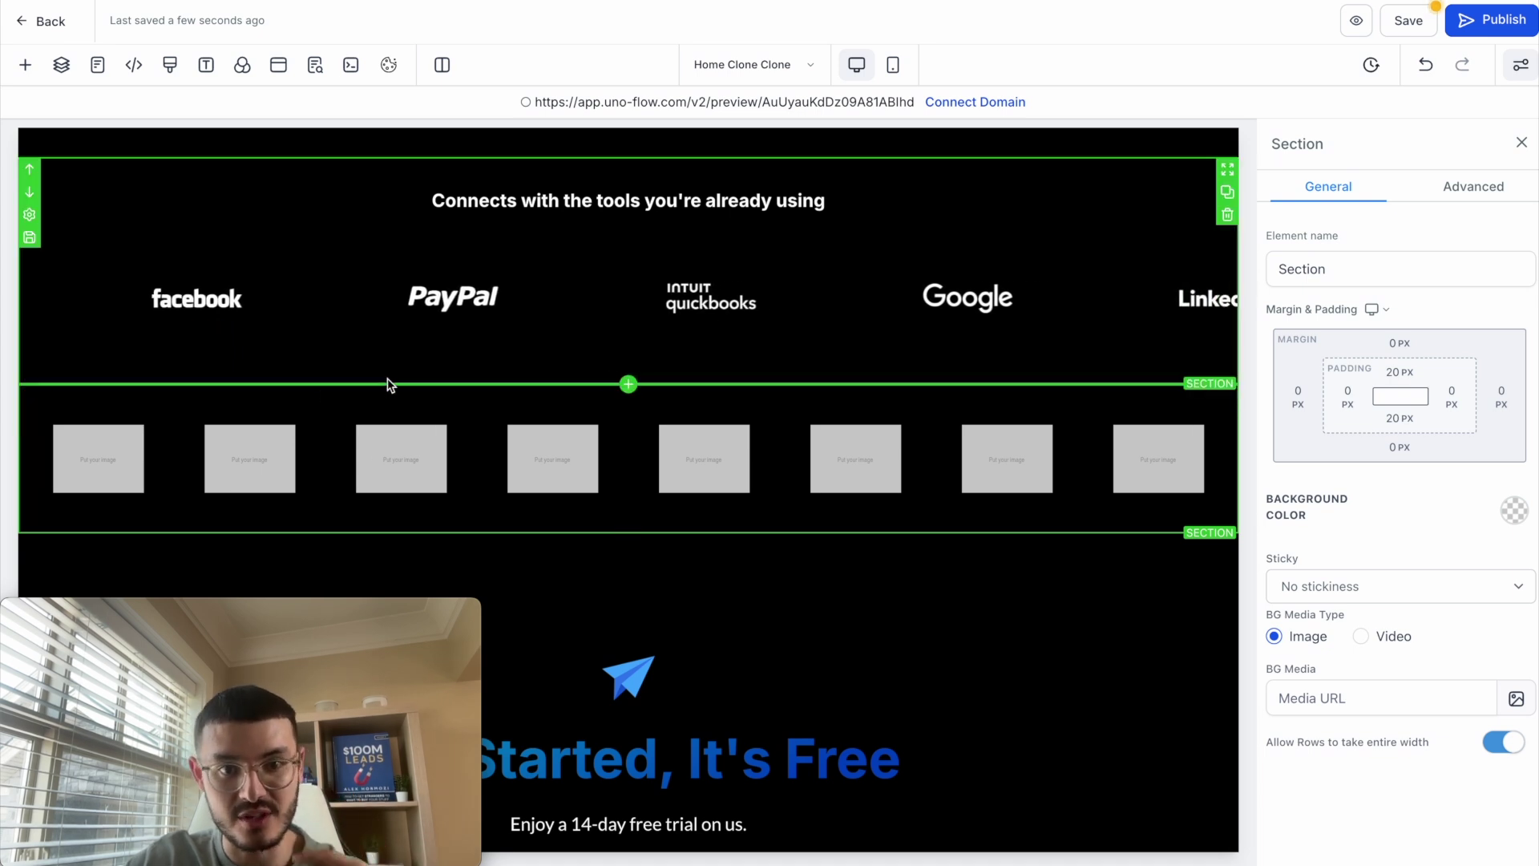
- Paste the carousel's Google logo URL into the first and fifth placeholder images
click(878, 296)
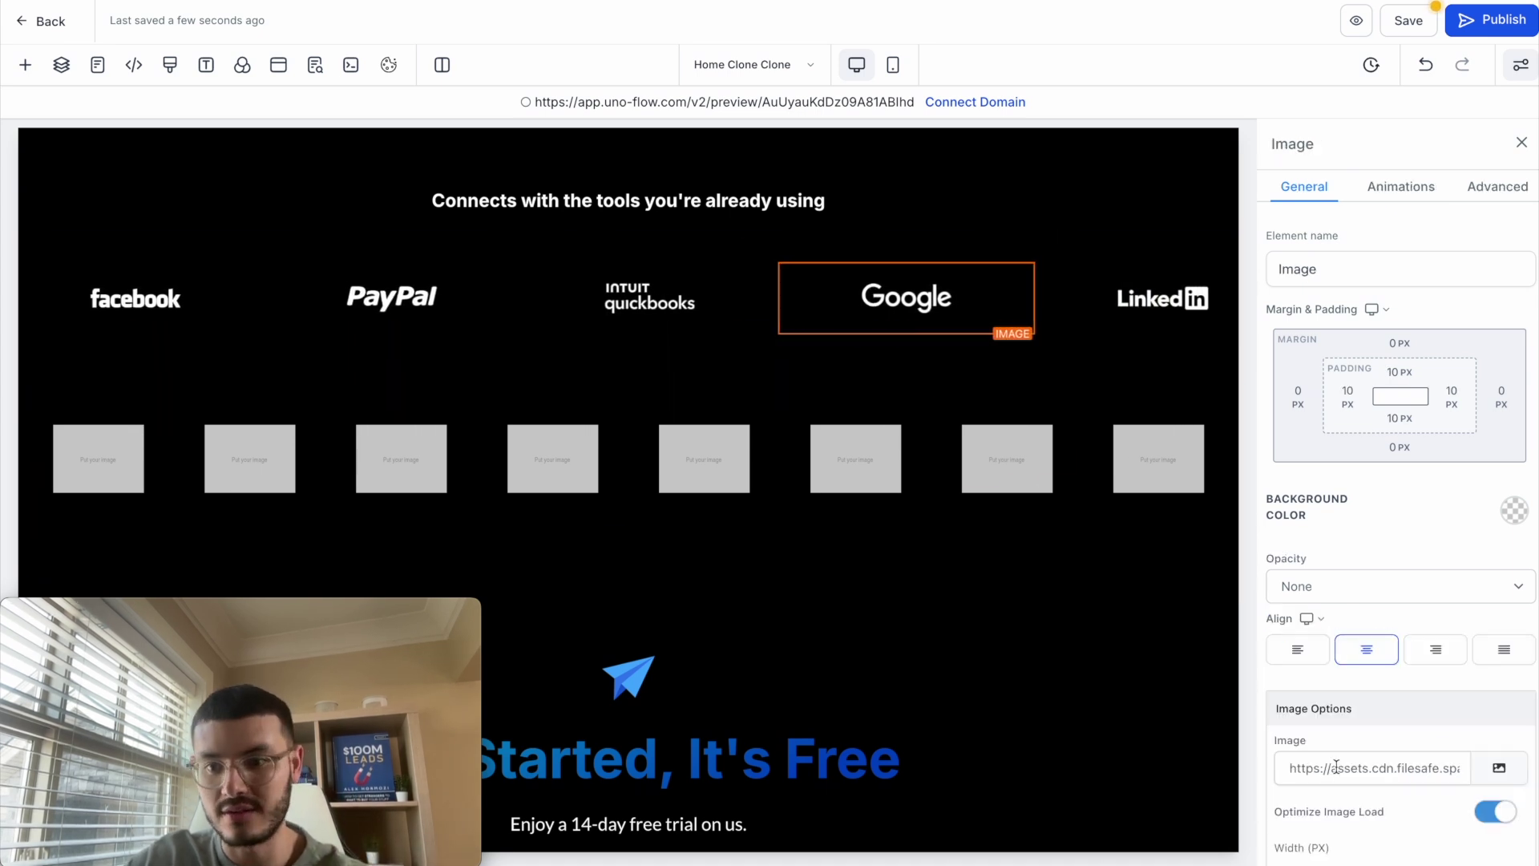
click(106, 472)
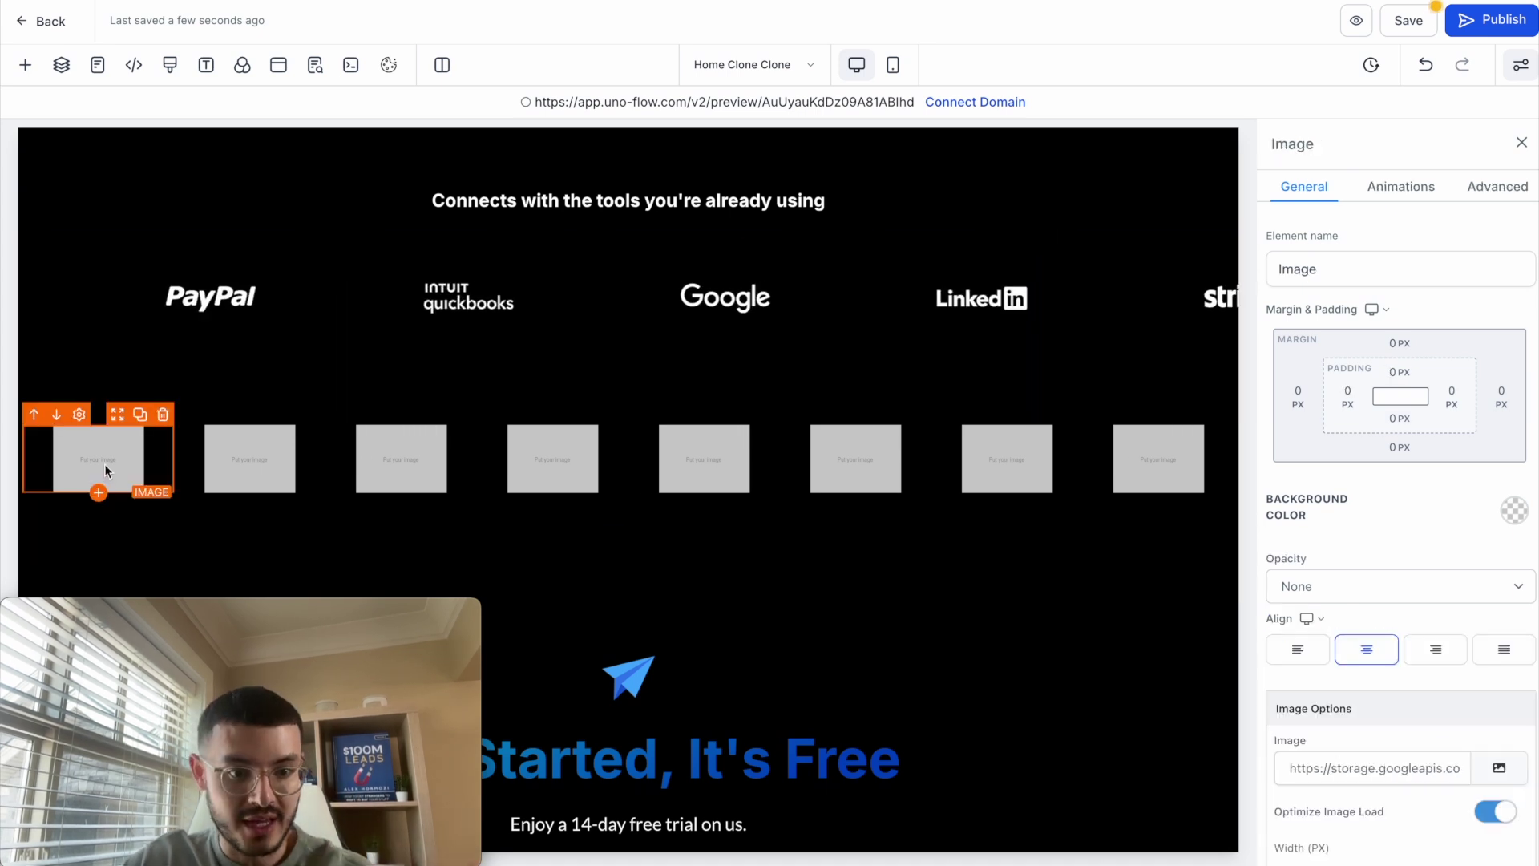
click(1499, 770)
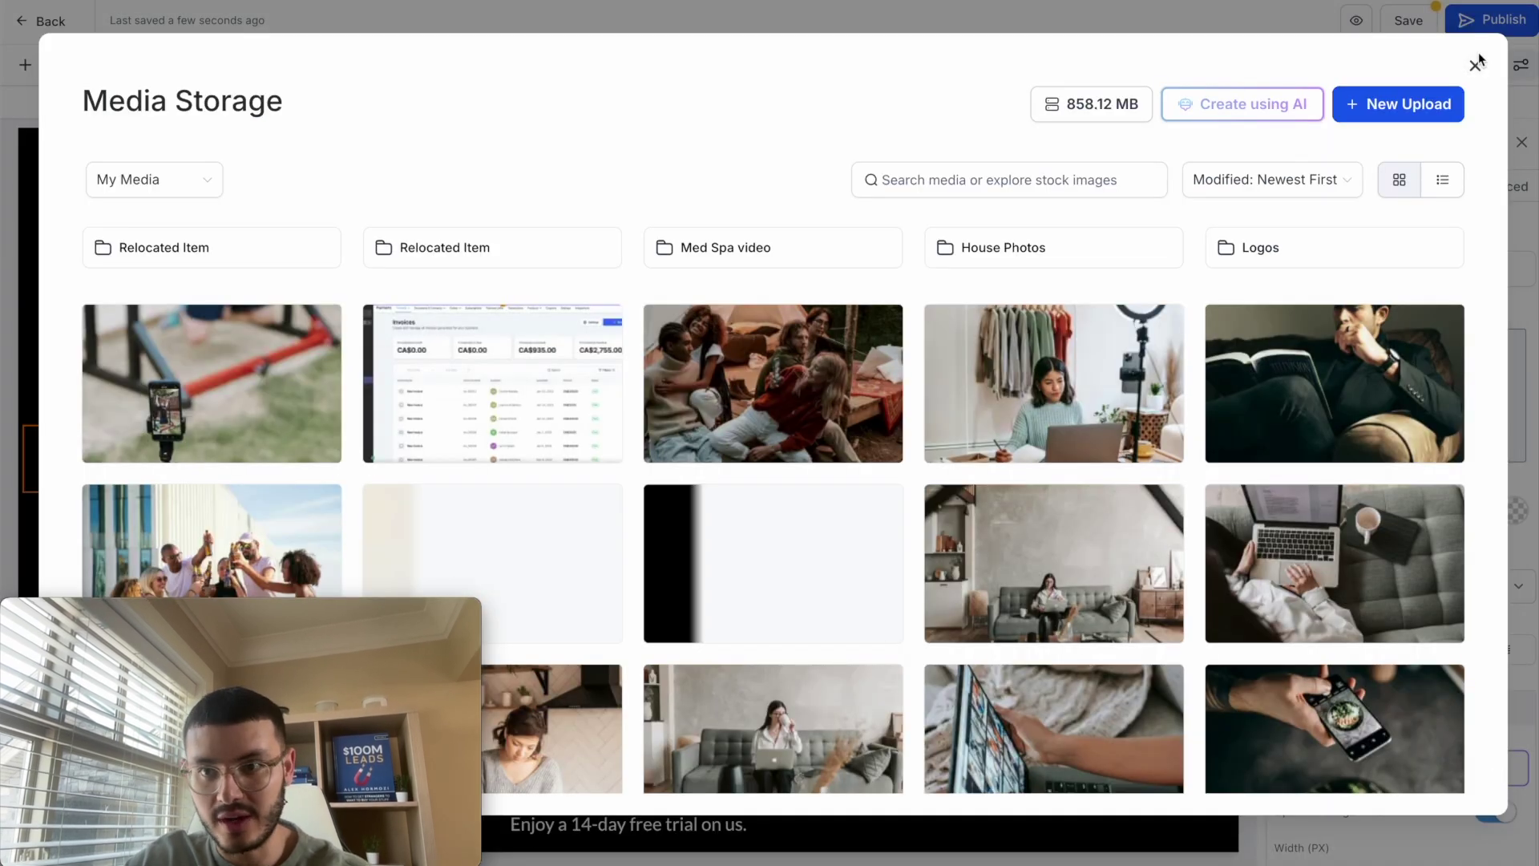
click(1475, 64)
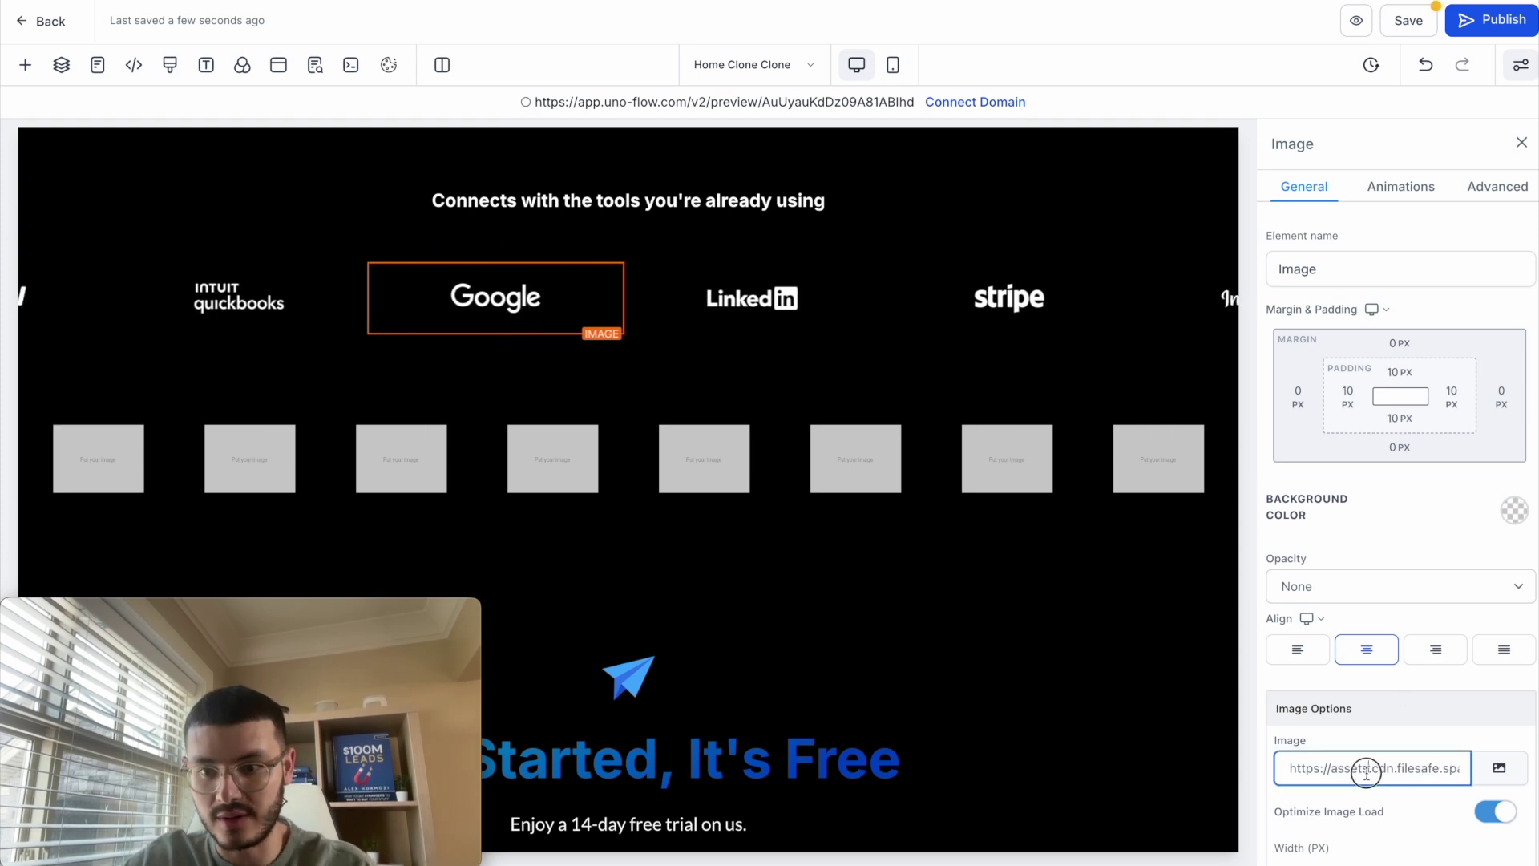
click(109, 457)
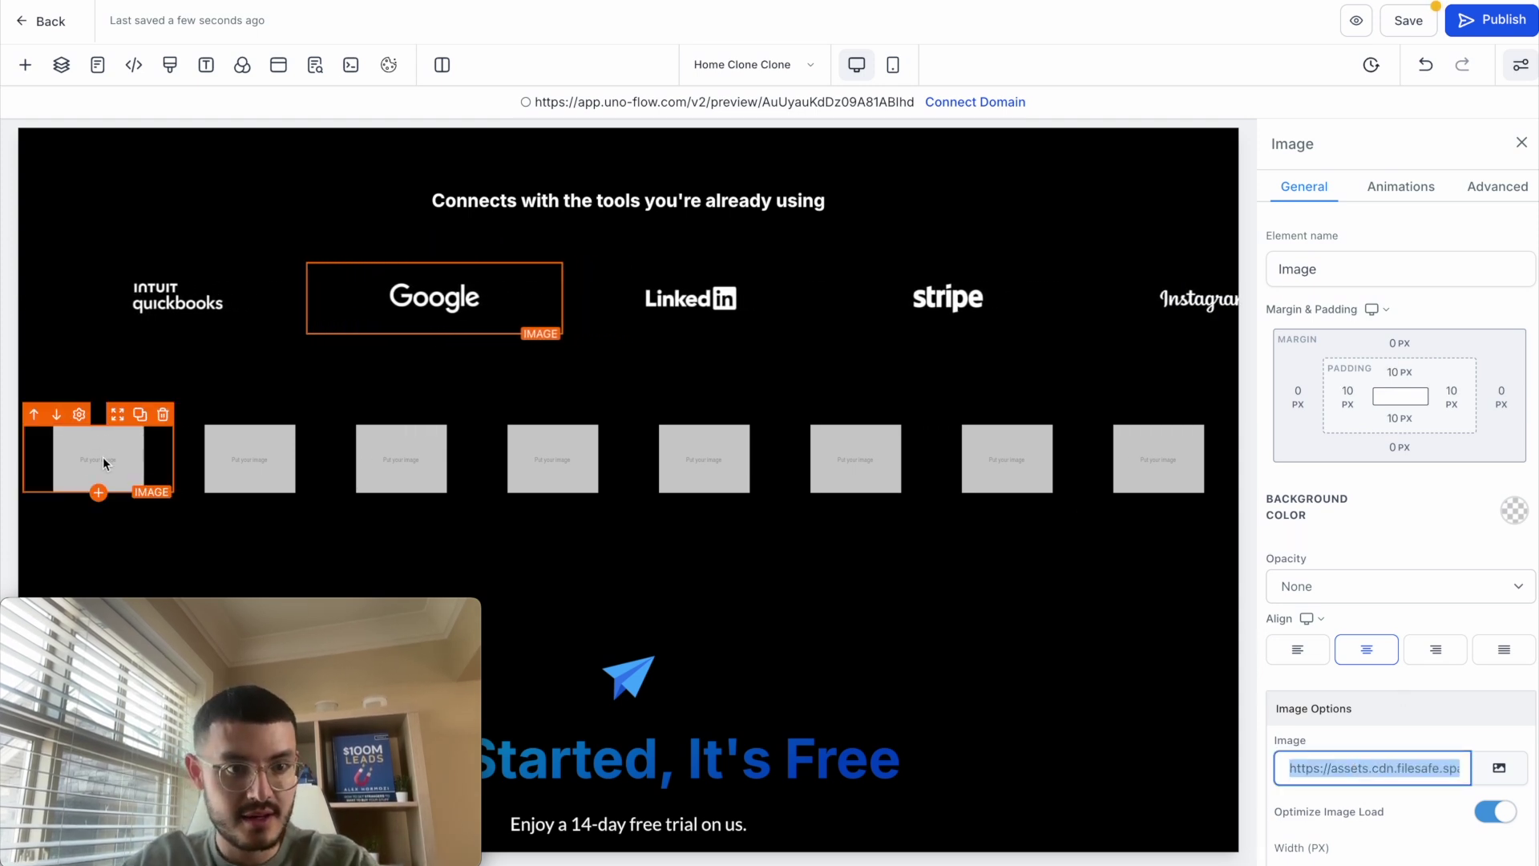
key(ctrl+v)
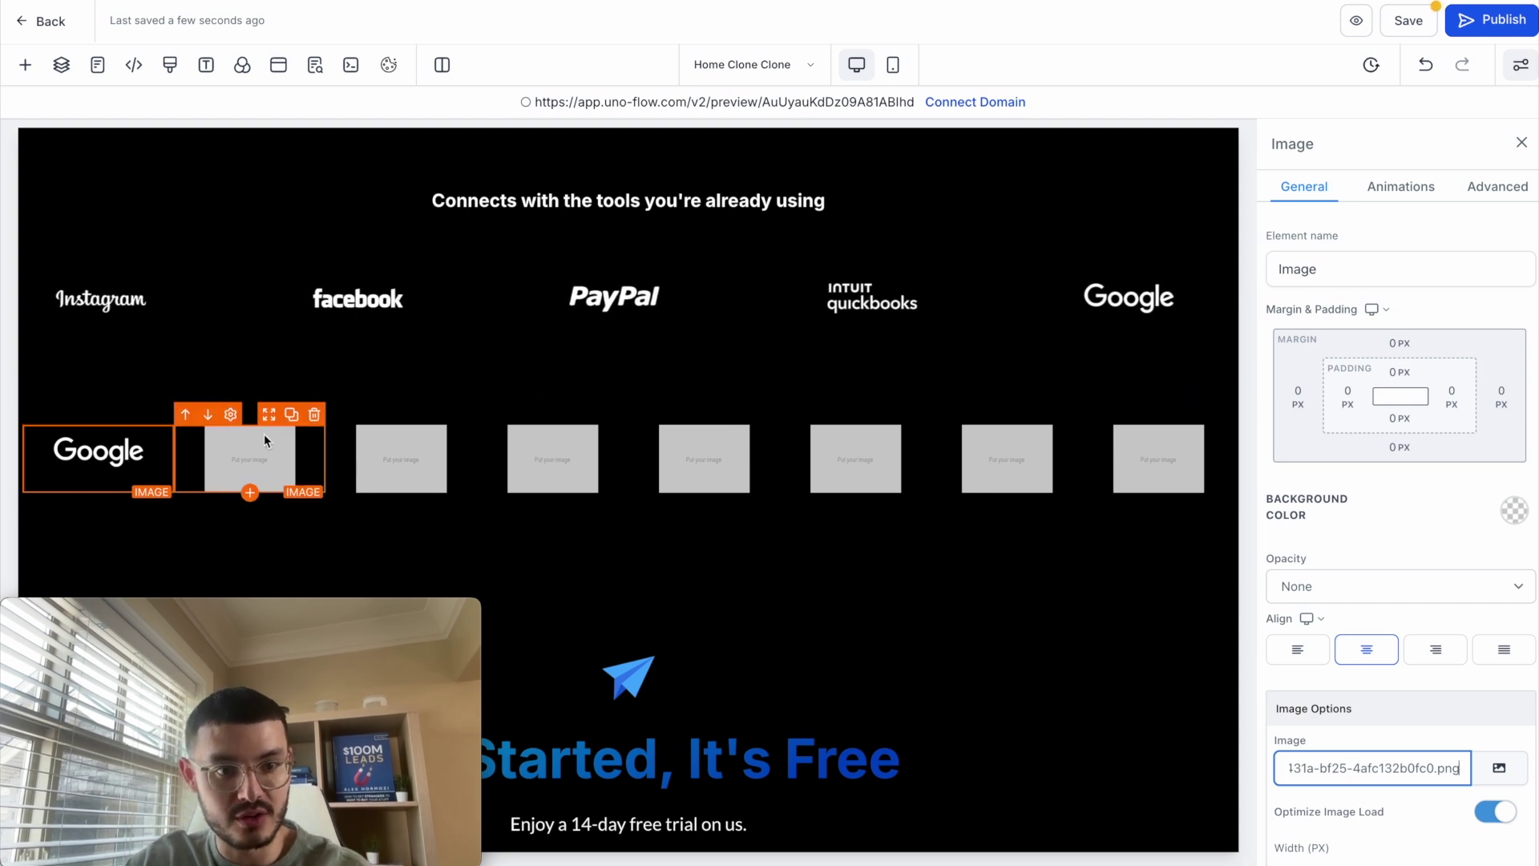
click(686, 459)
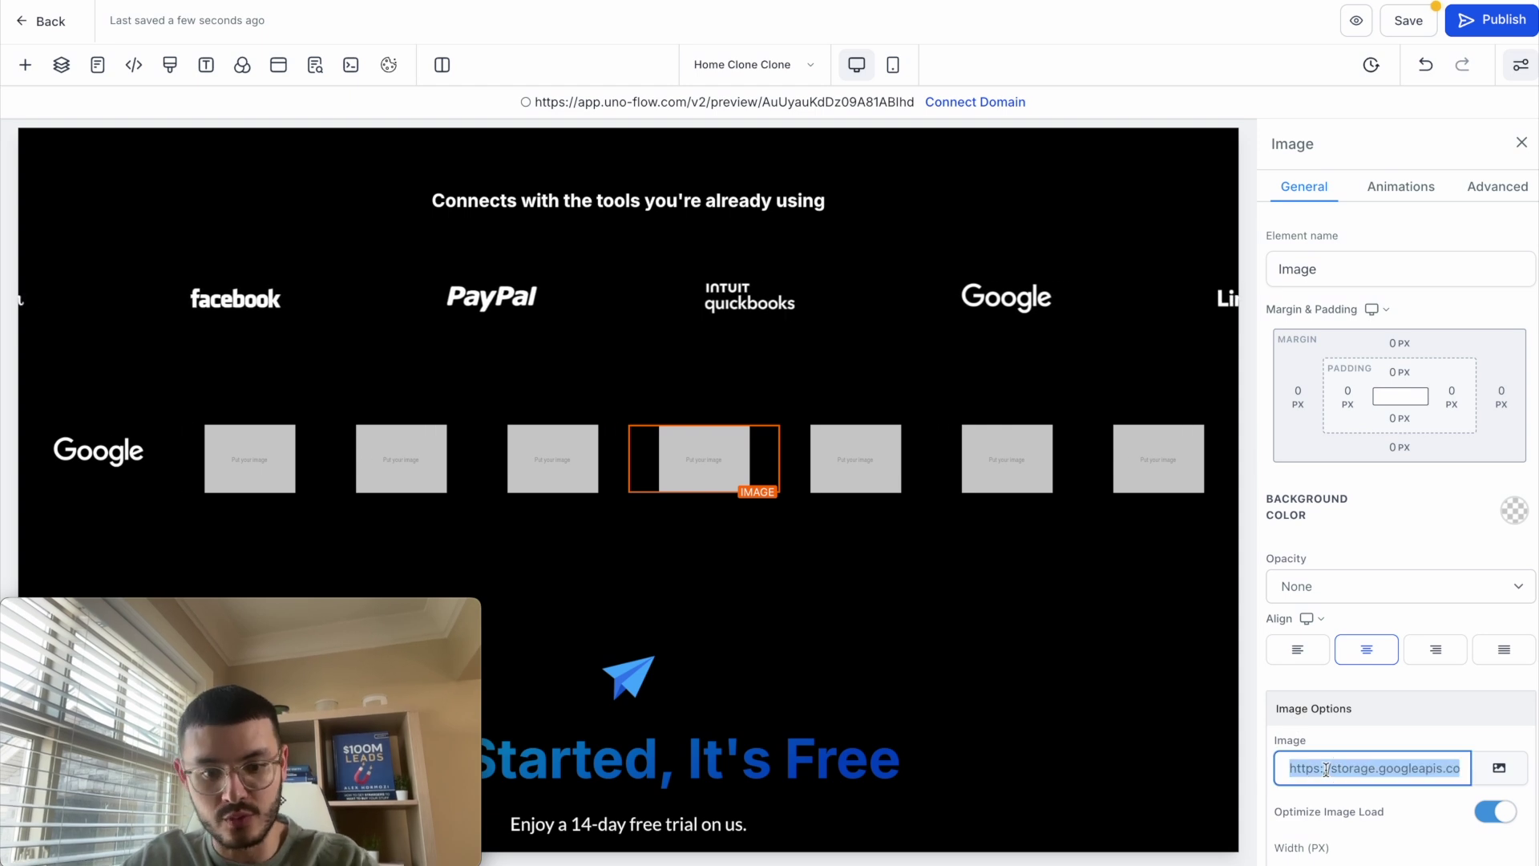
key(ctrl+v)
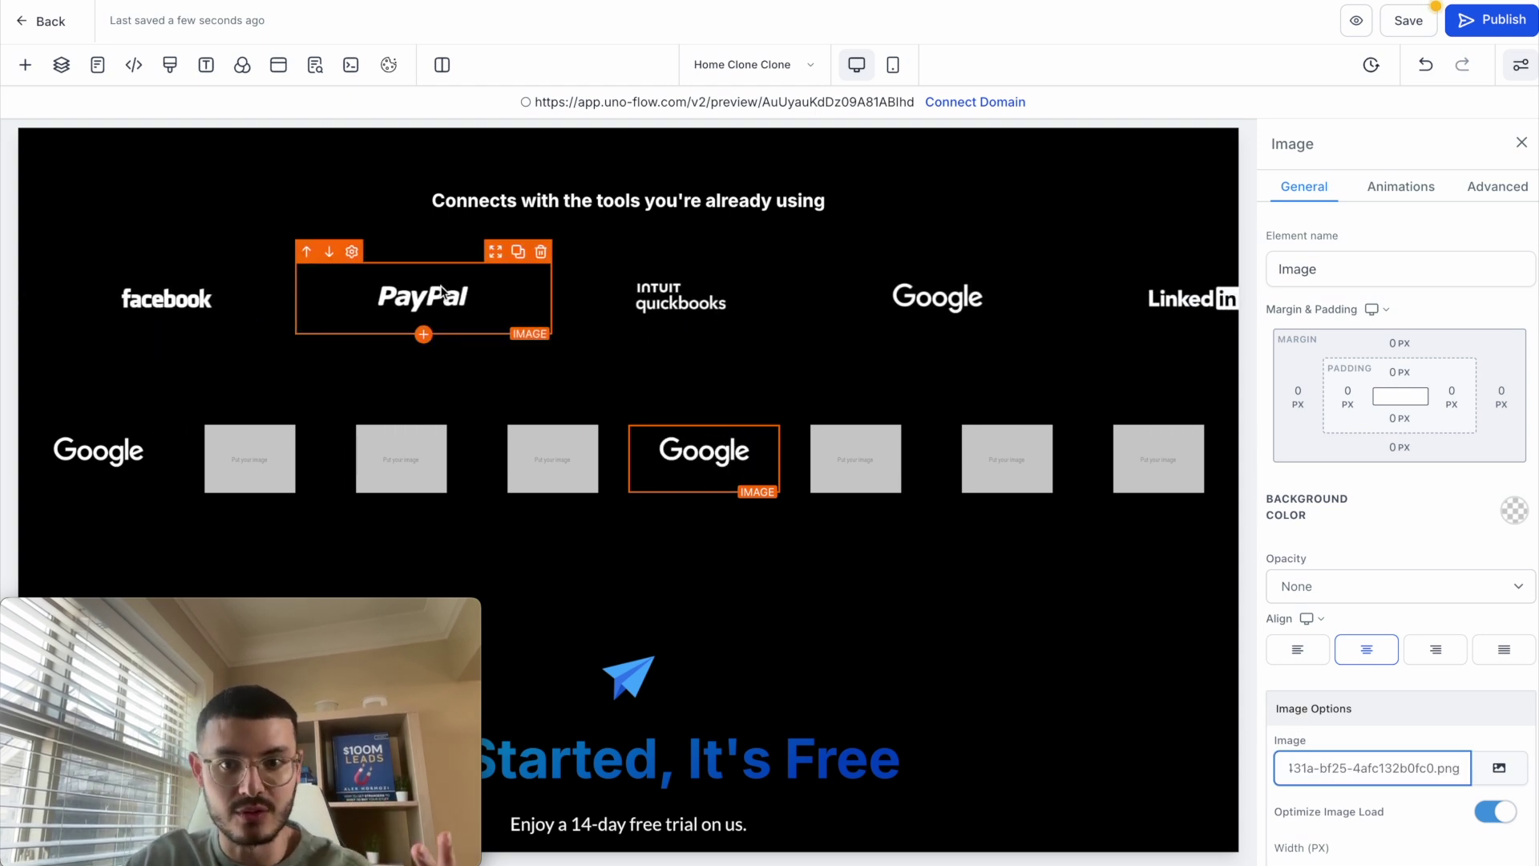
- Copy the facebook logo's Image URL into the second placeholder's Image URL field
click(124, 293)
click(1366, 763)
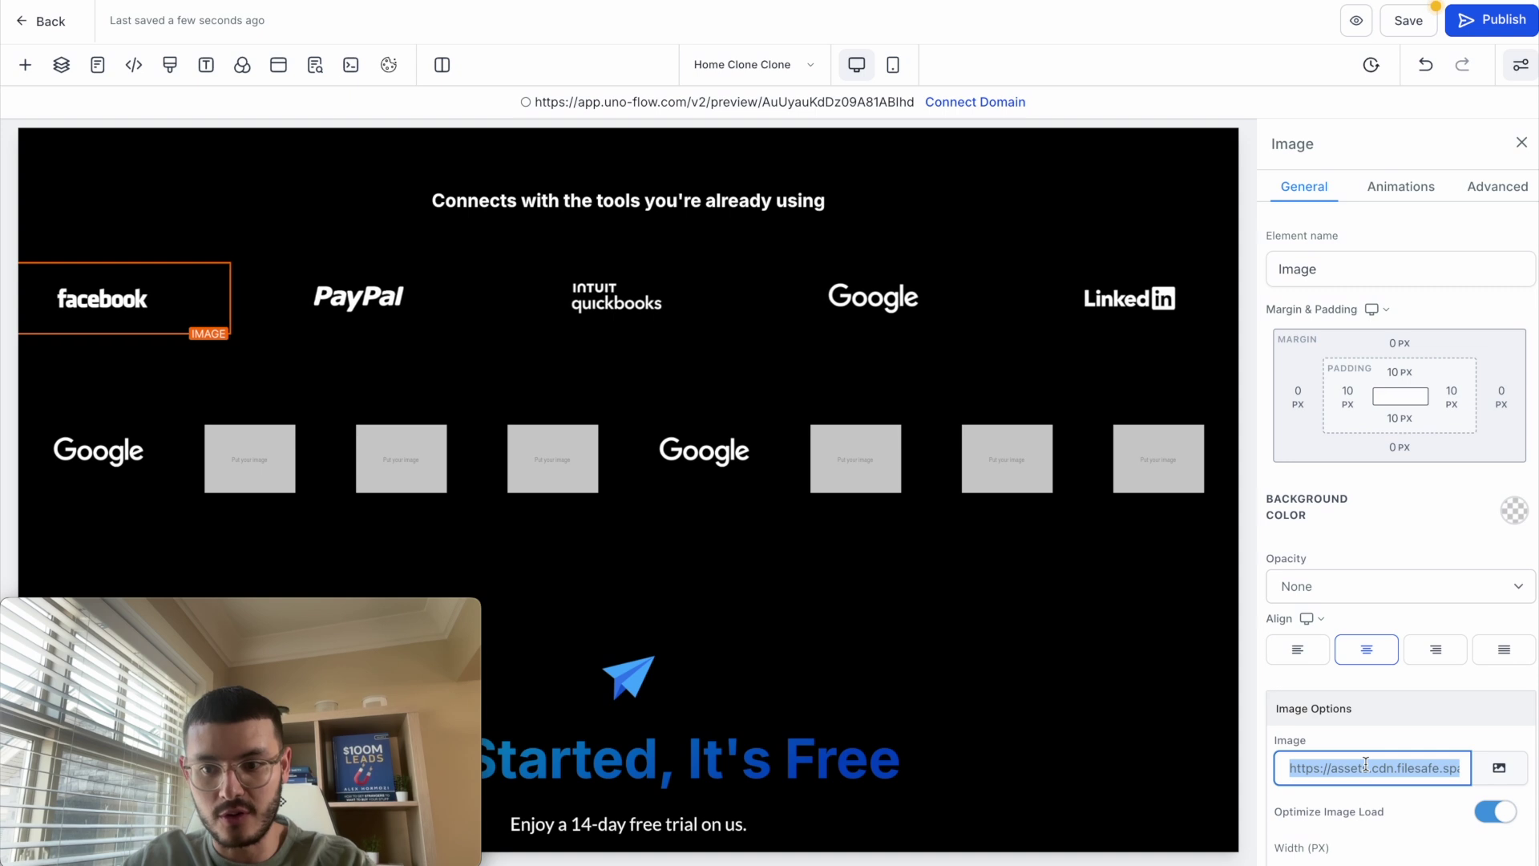
click(250, 459)
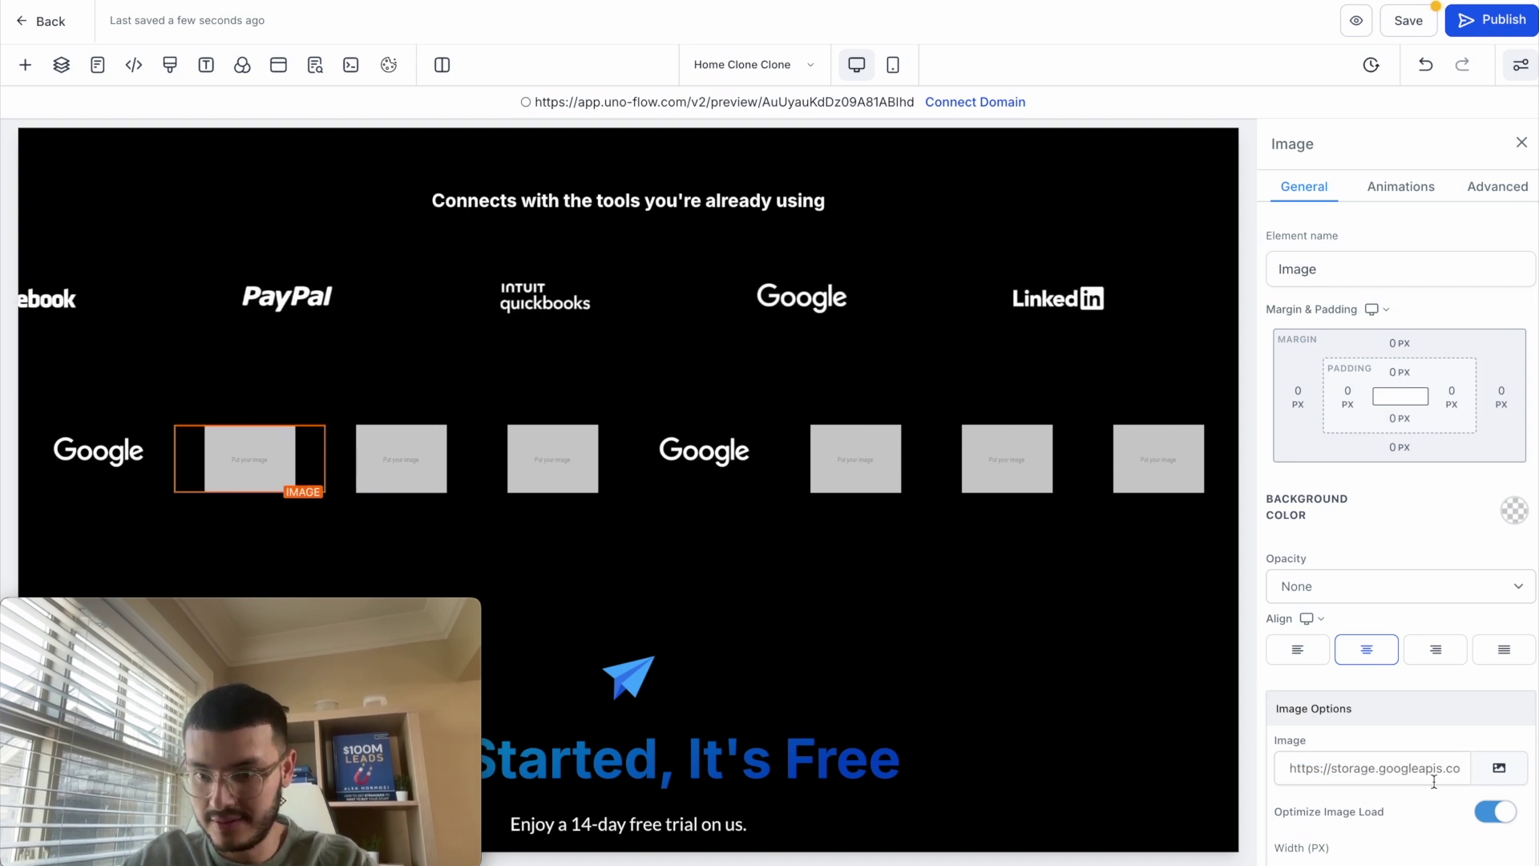
click(1343, 758)
key(ctrl+v)
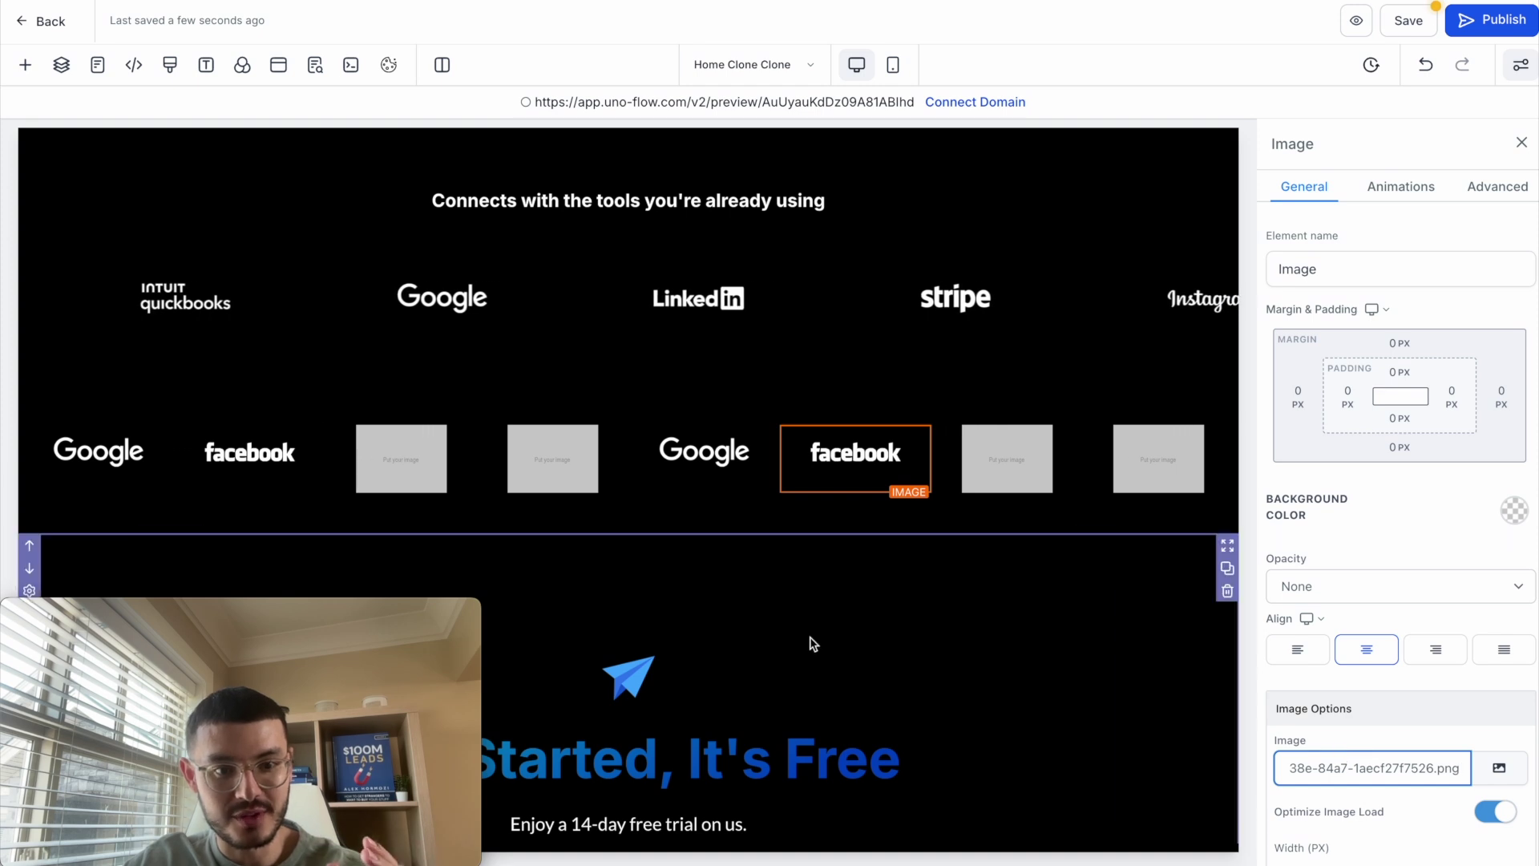
click(416, 464)
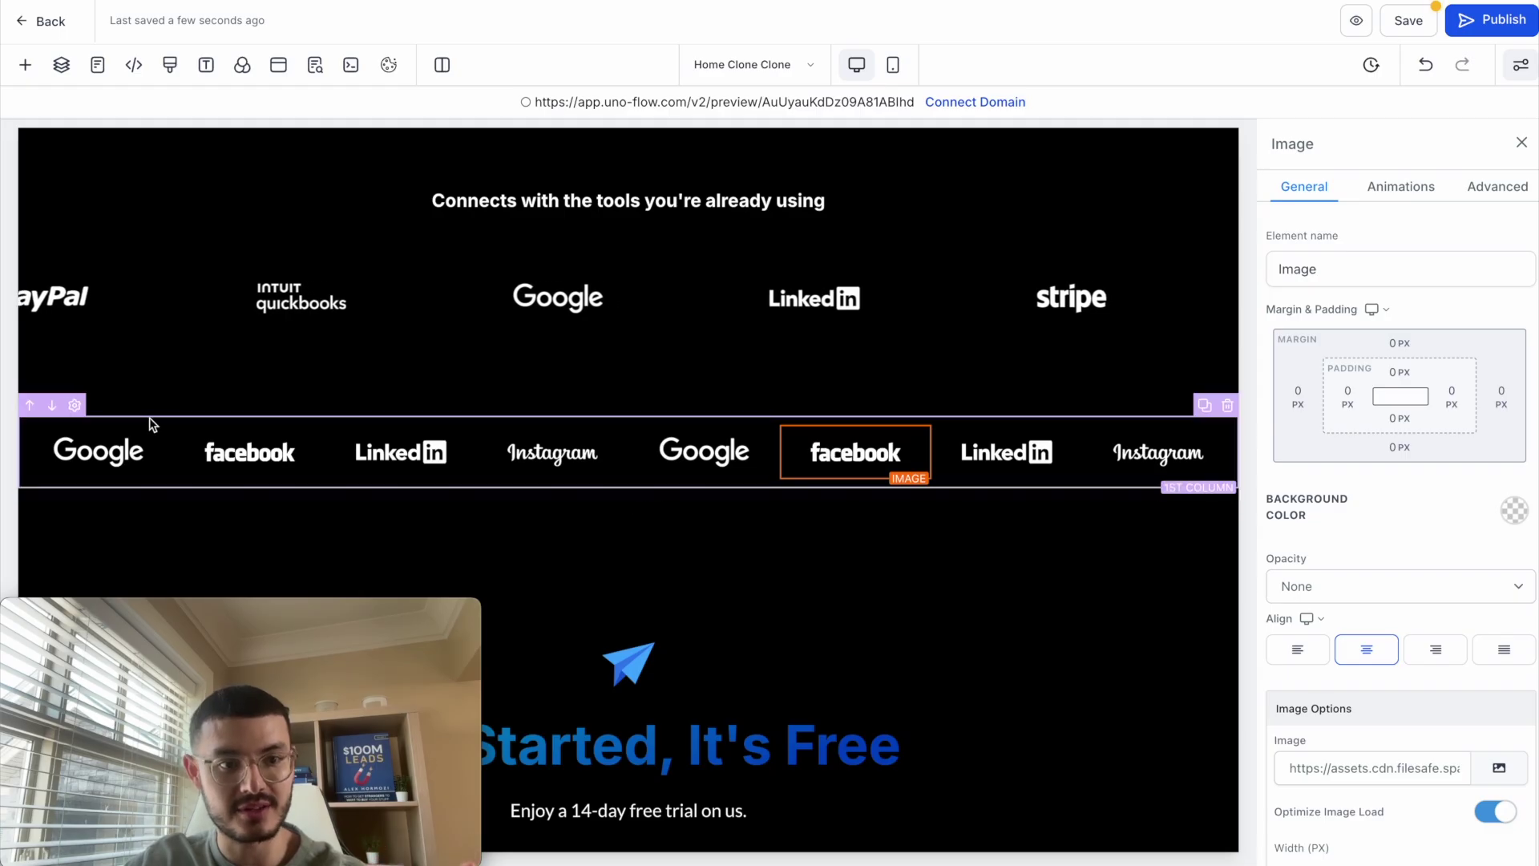
- Set the logo row column's Column Layout Content Position to Center
click(148, 417)
scroll(1332, 743, down, 1)
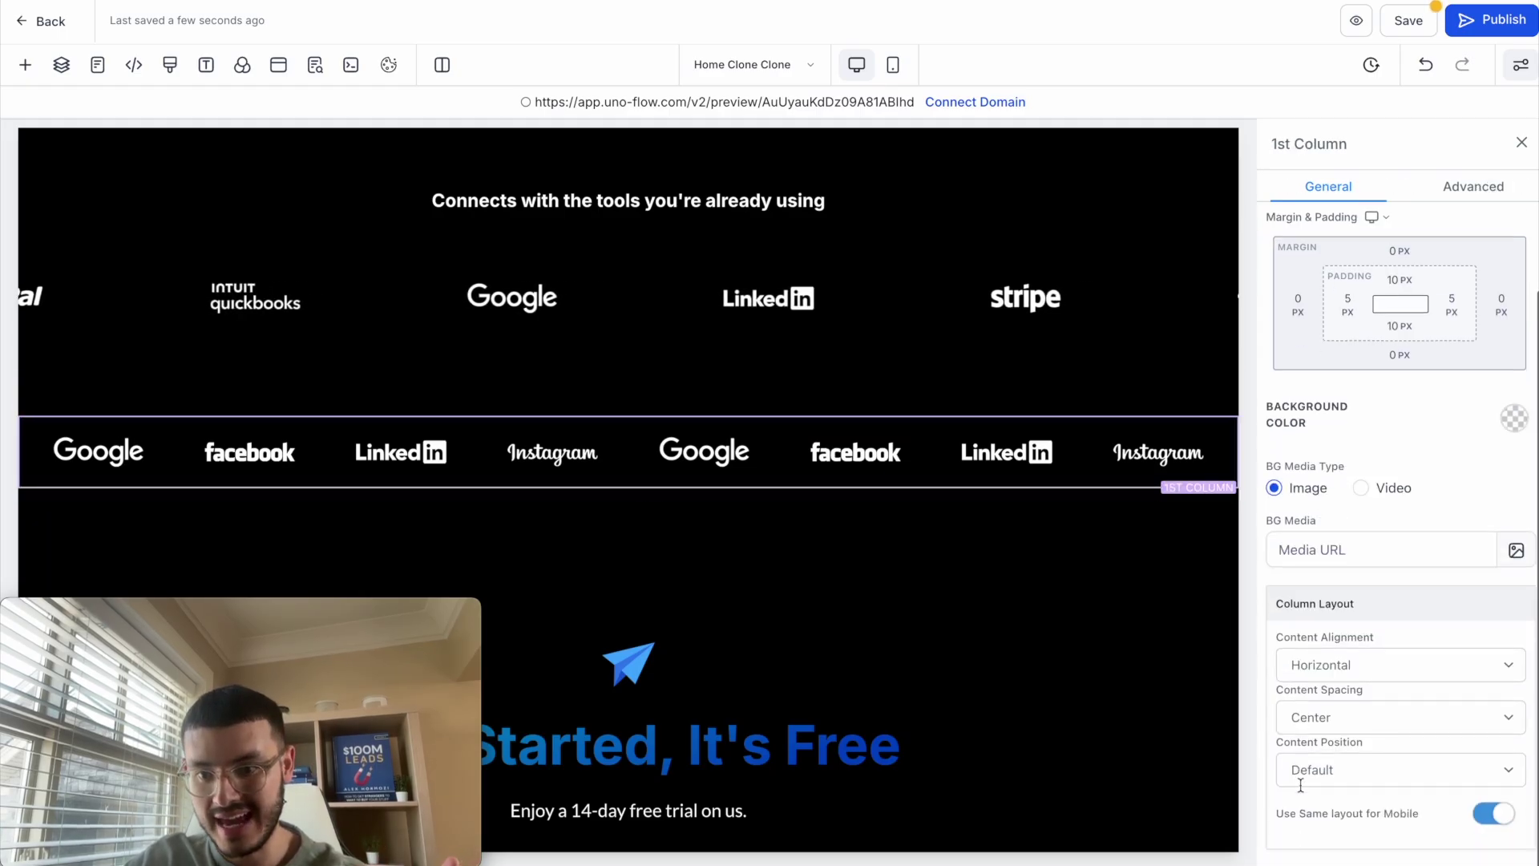
click(1327, 746)
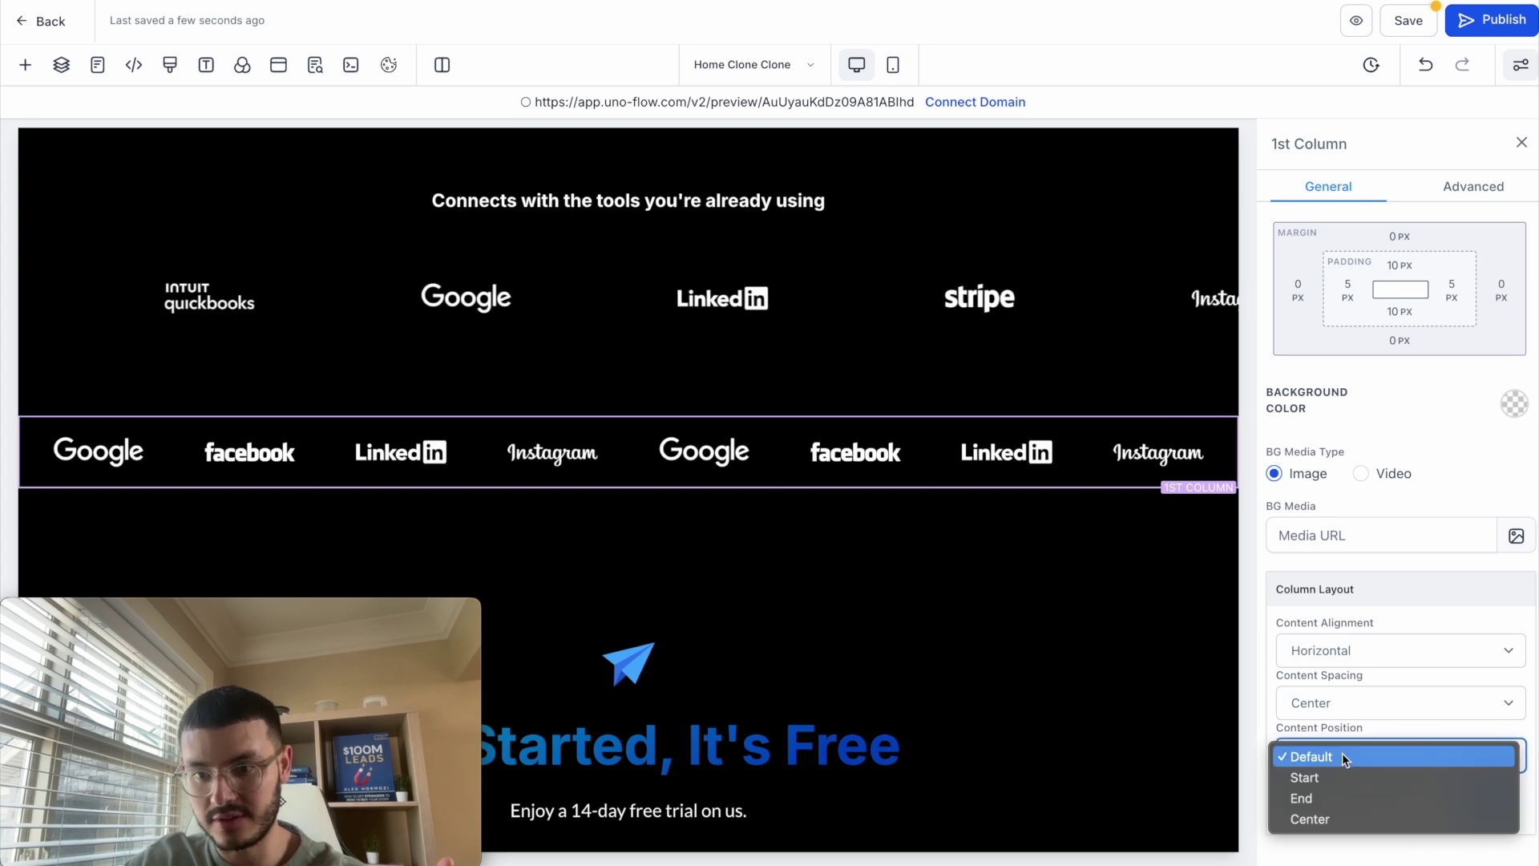
click(1321, 819)
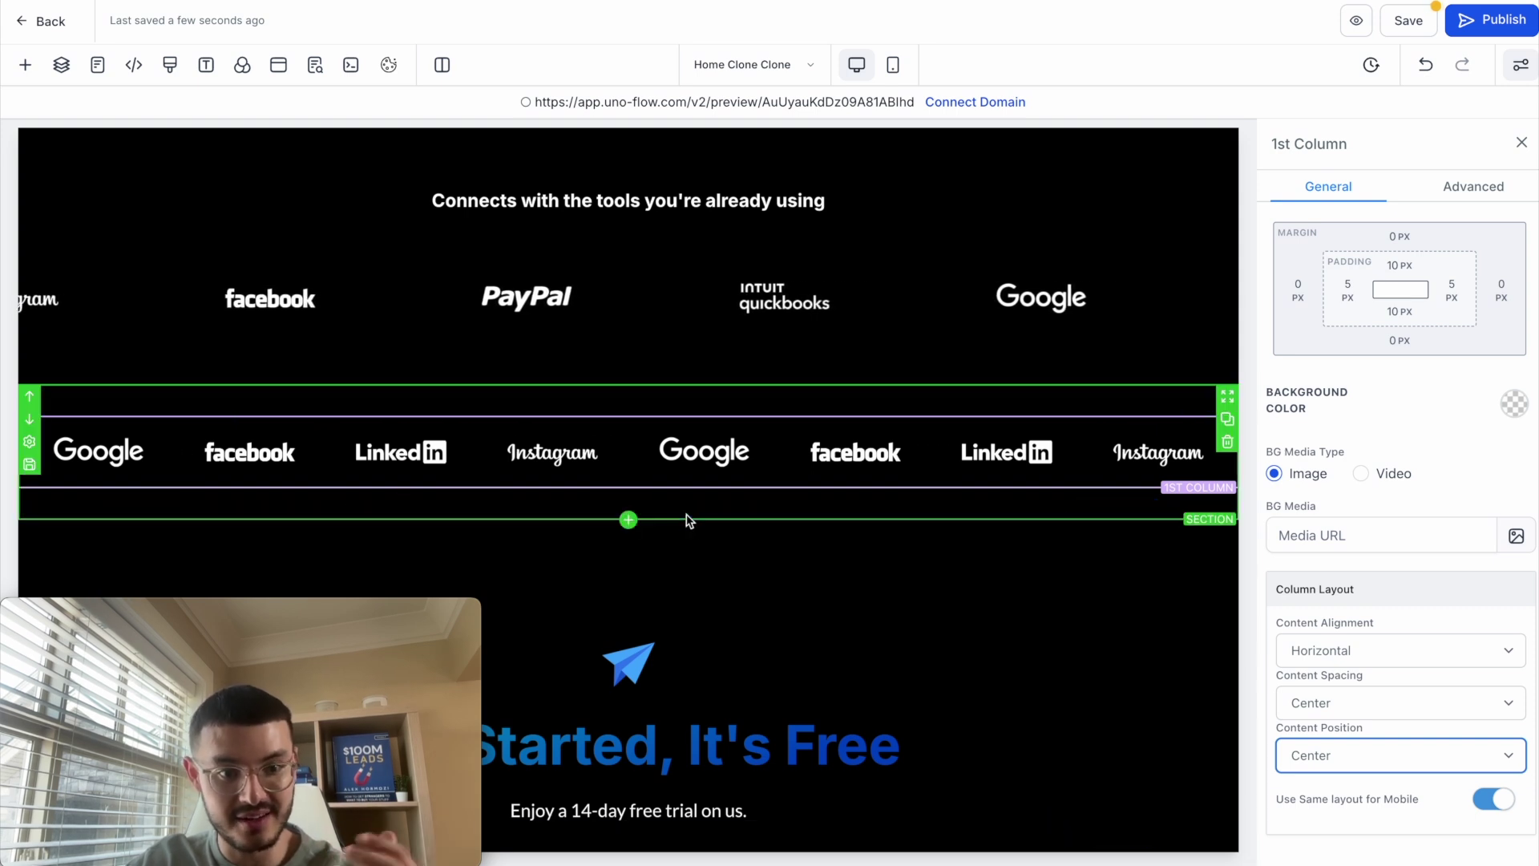
- In the Custom CSS editor, insert blank lines above the existing :root code on line 1
click(170, 67)
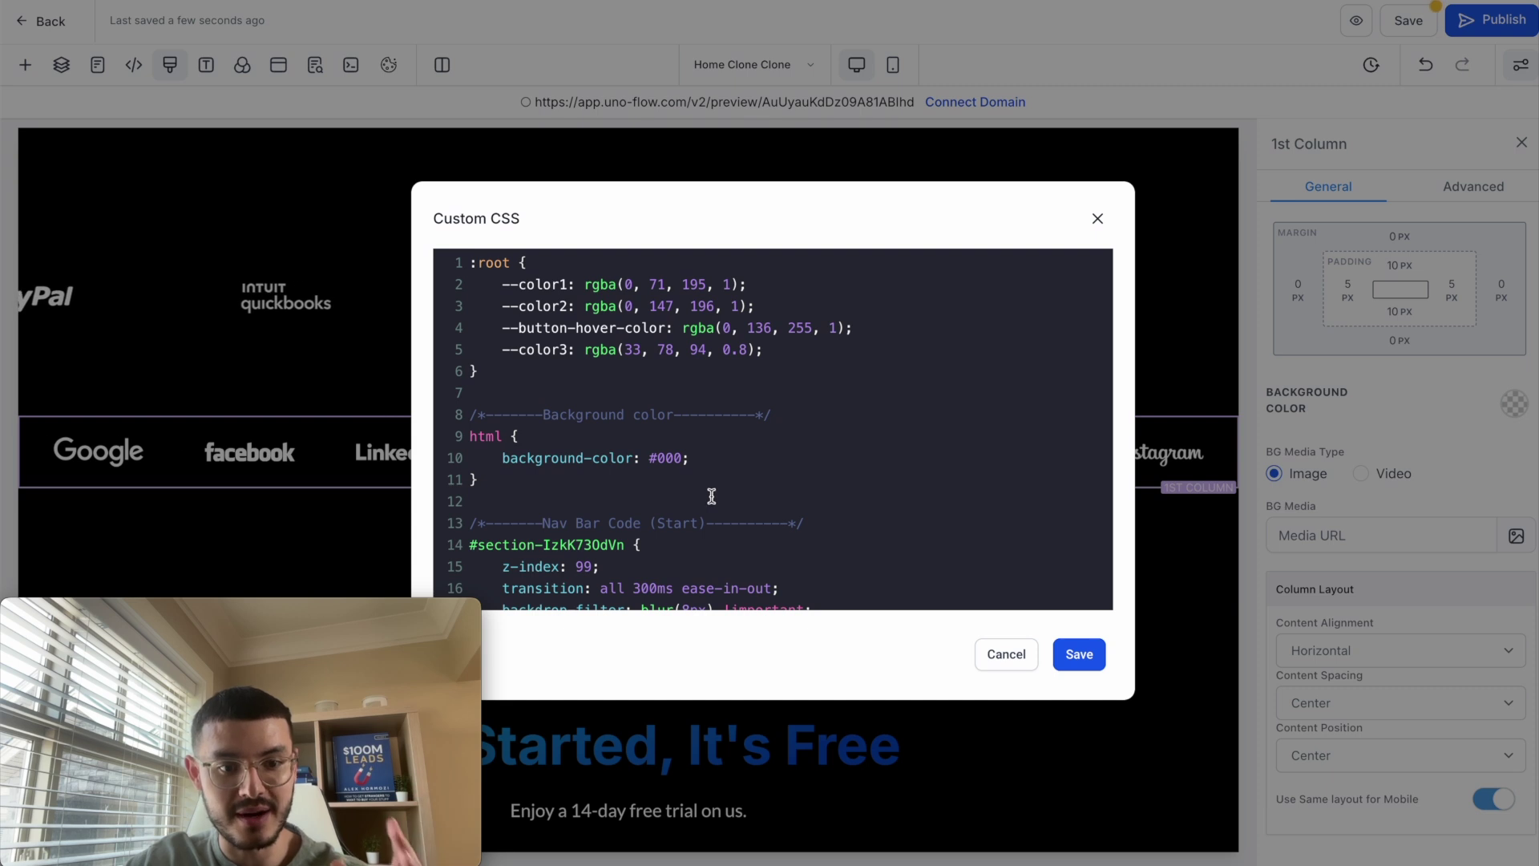
click(471, 263)
key(Return)
key(Return)
key(Return)
key(Return)
key(Return)
key(Return)
key(Return)
key(Return)
key(Return)
key(Return)
key(Return)
key(Return)
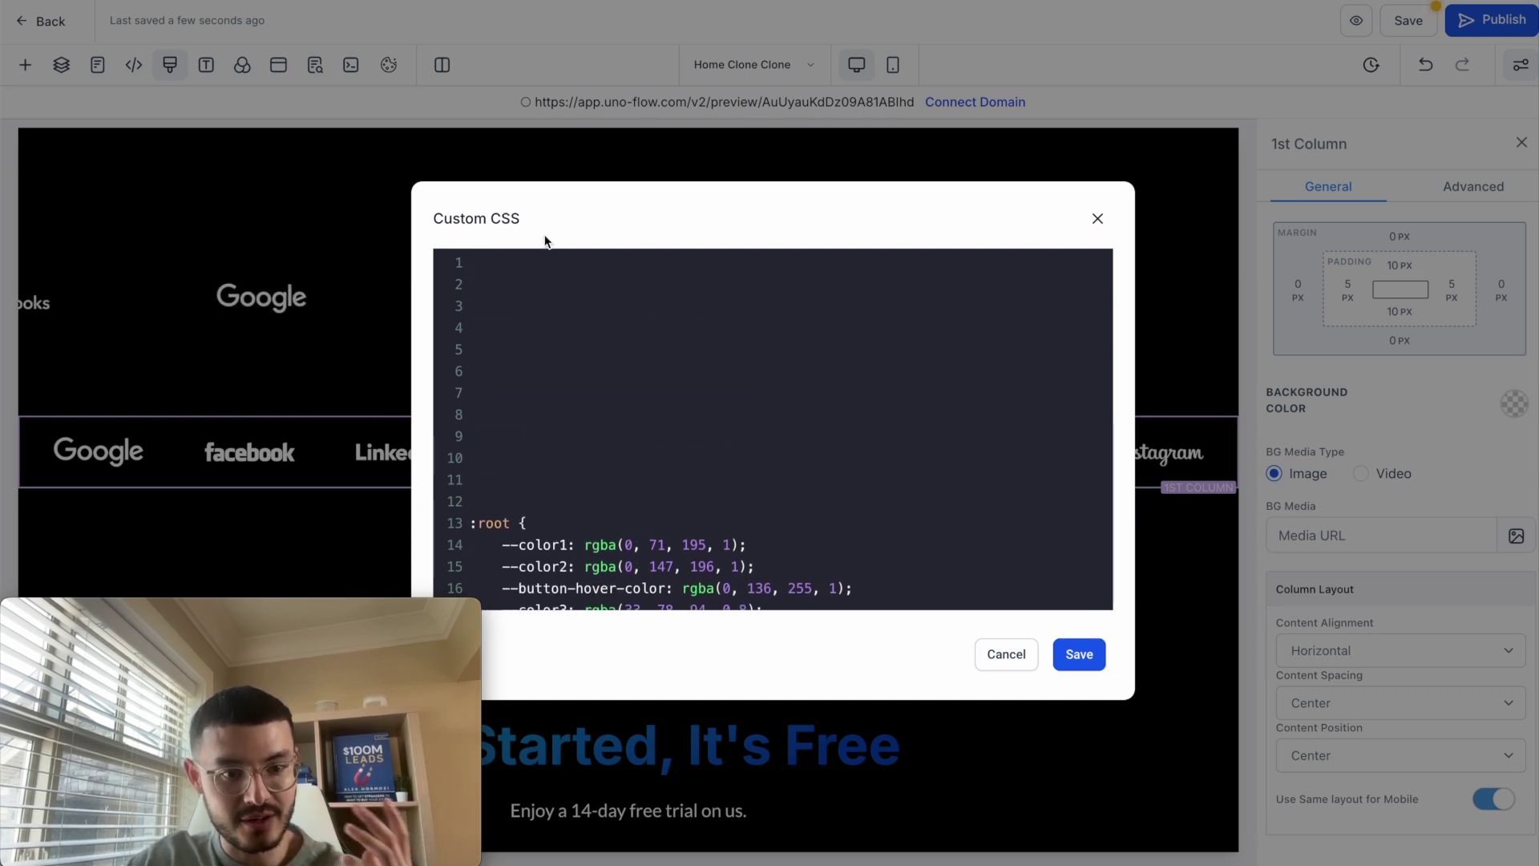
click(470, 263)
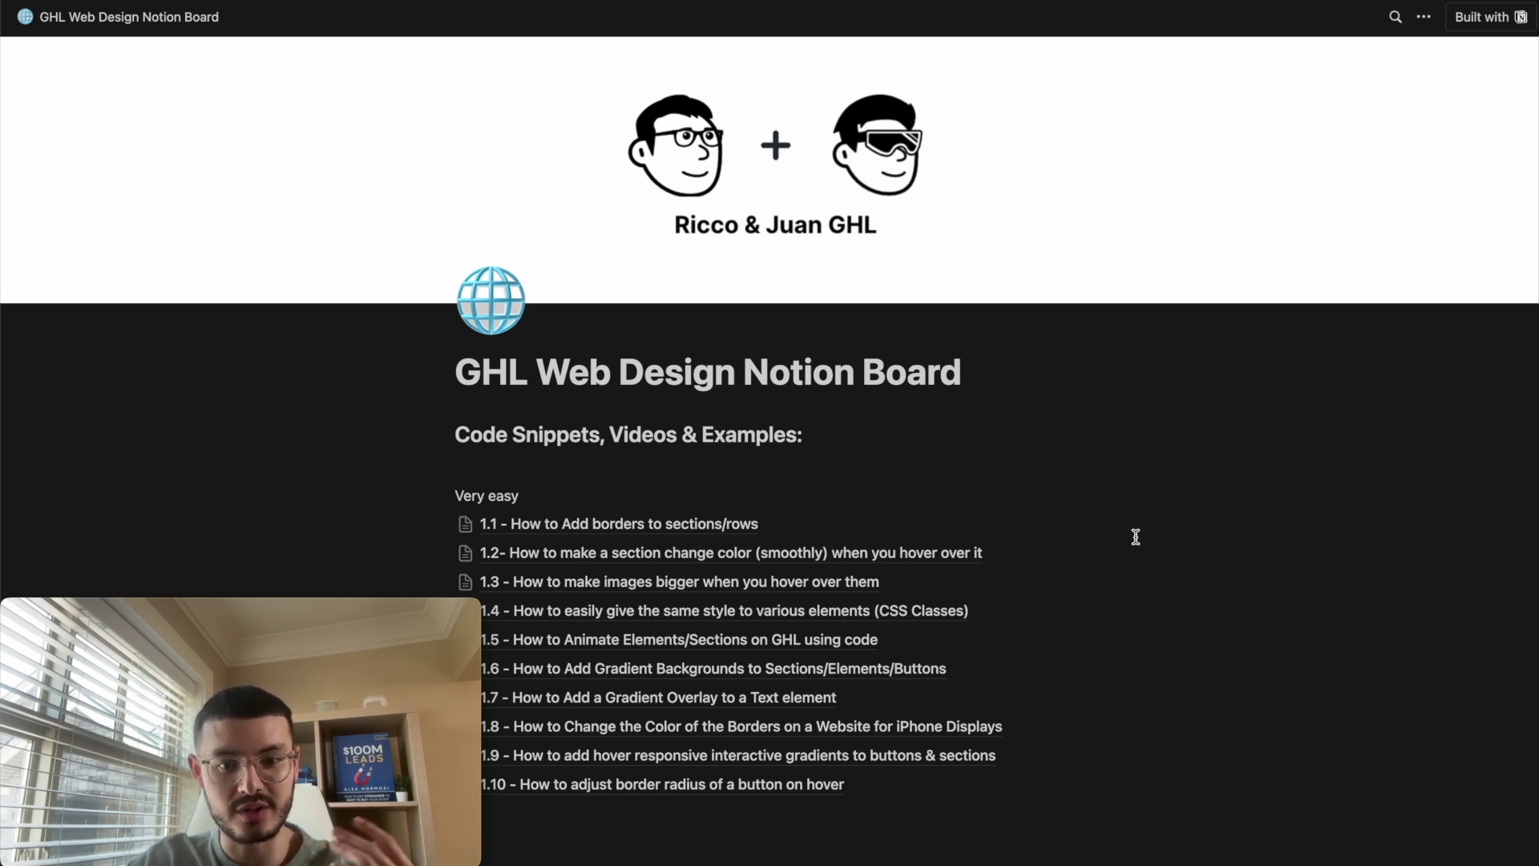
- Open the '3.3 - How to add a moving logo carrousel' guide and select its whole CSS code block
scroll(783, 412, down, 9)
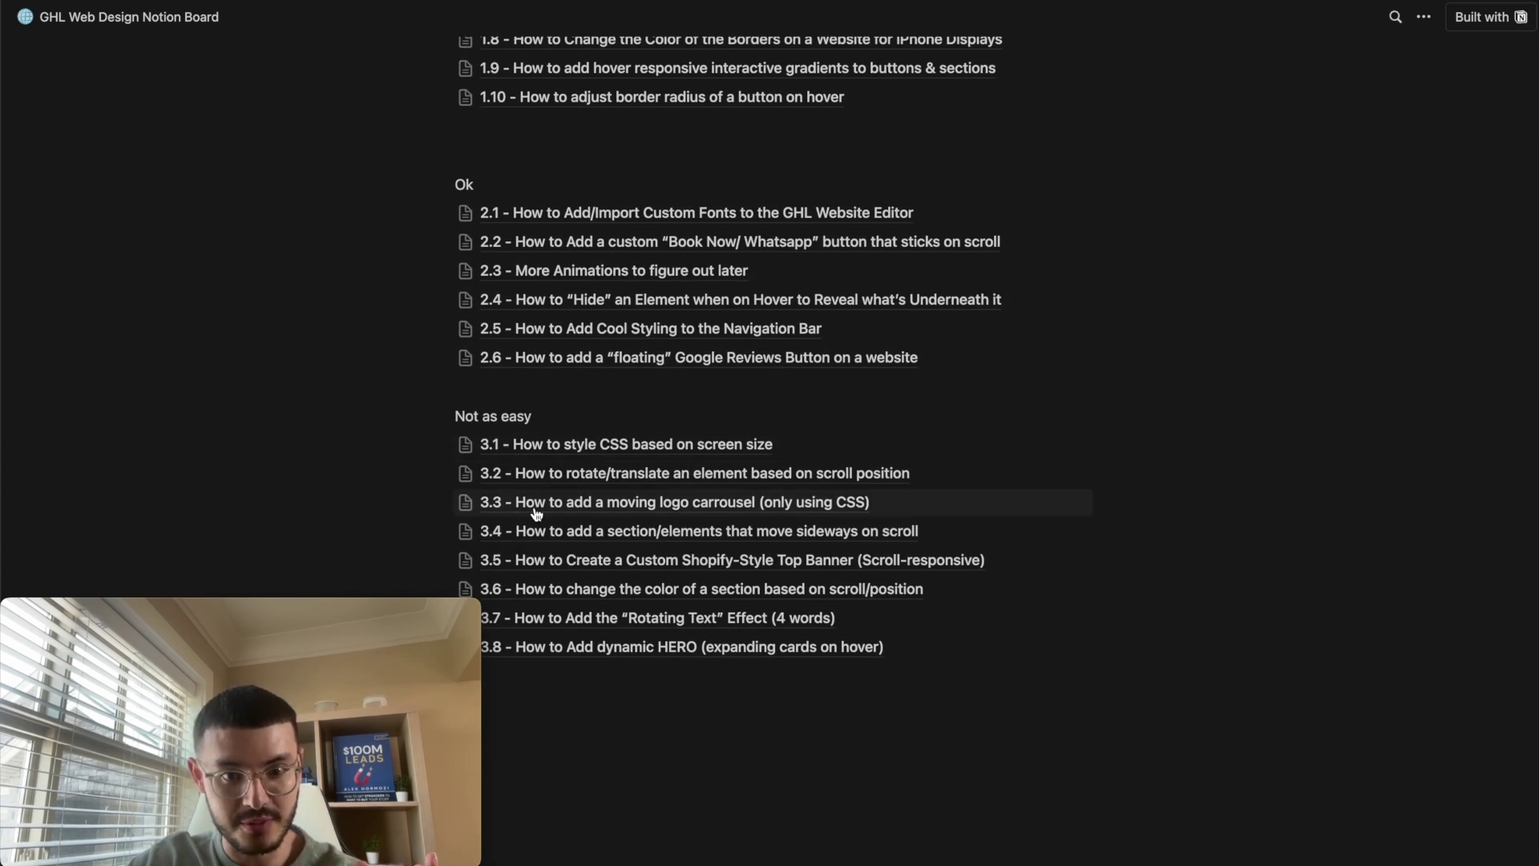
click(666, 513)
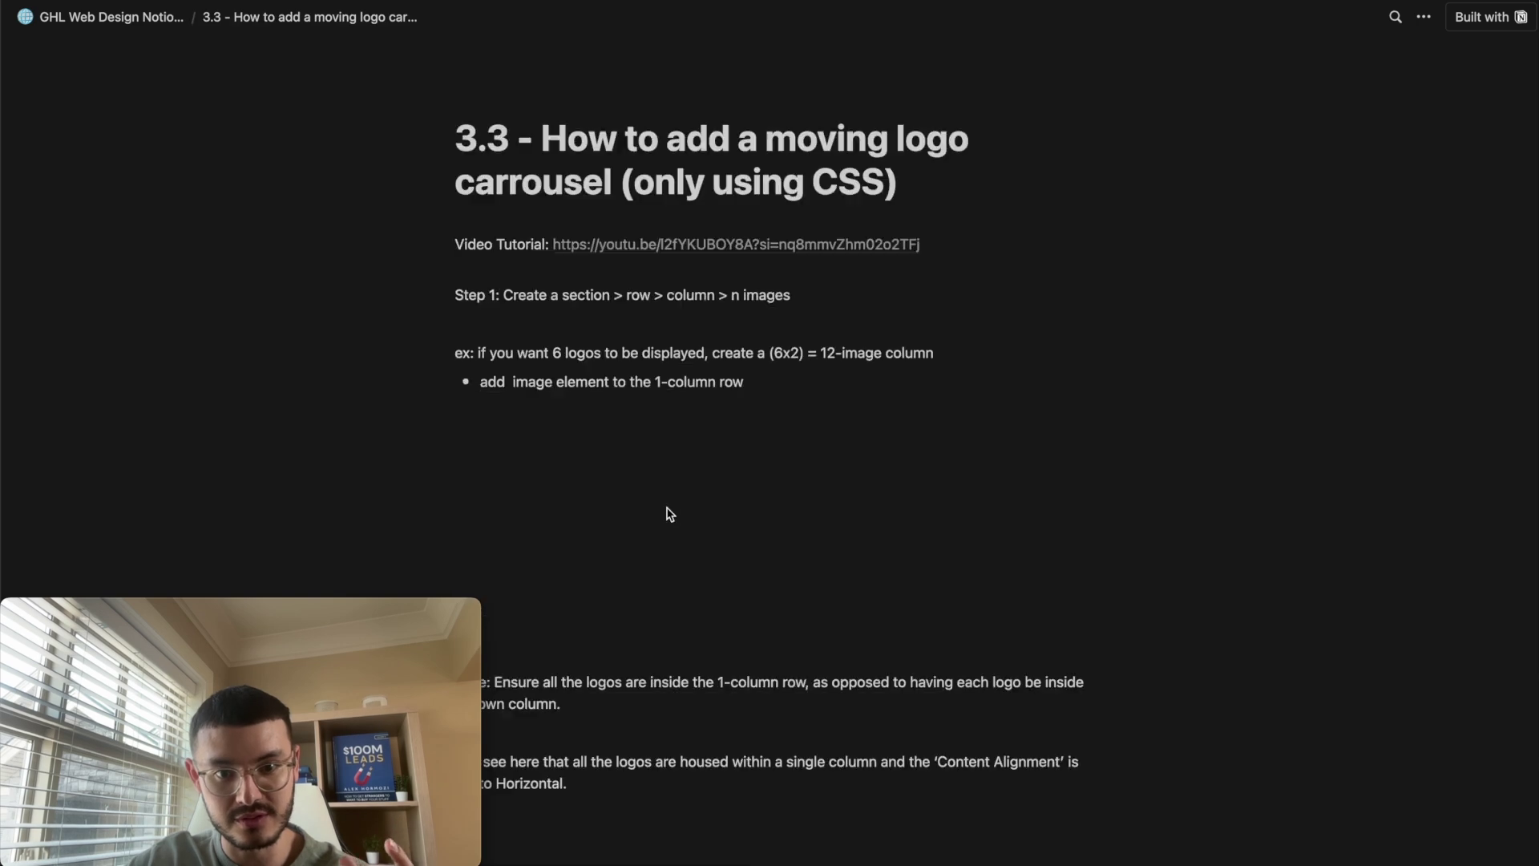
scroll(666, 514, down, 10)
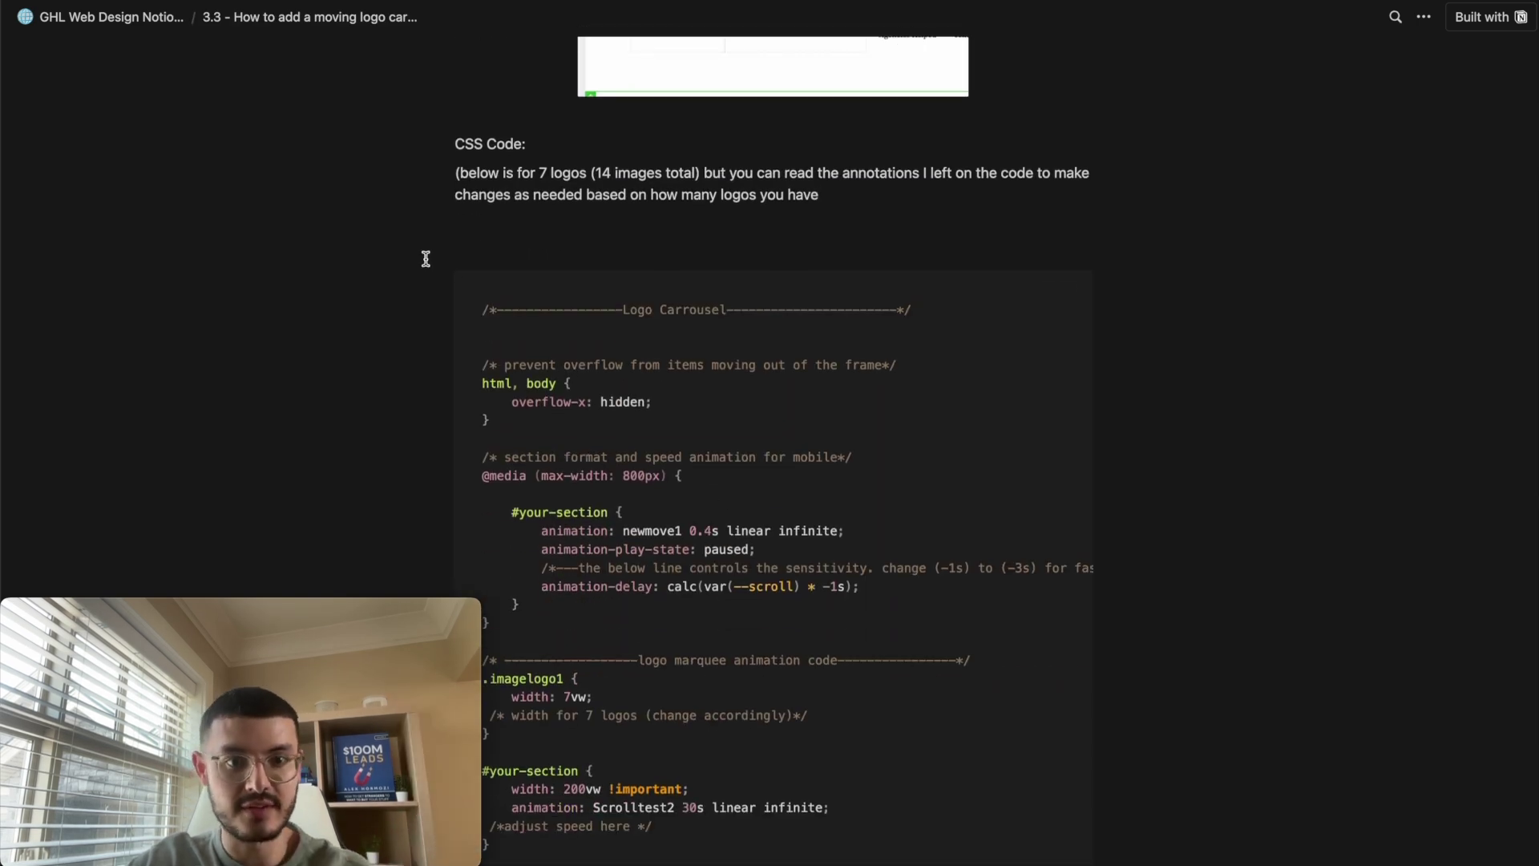
drag(481, 308, 619, 666)
- Paste the moving logo carousel CSS at the top of Custom CSS and save
key(super+Tab)
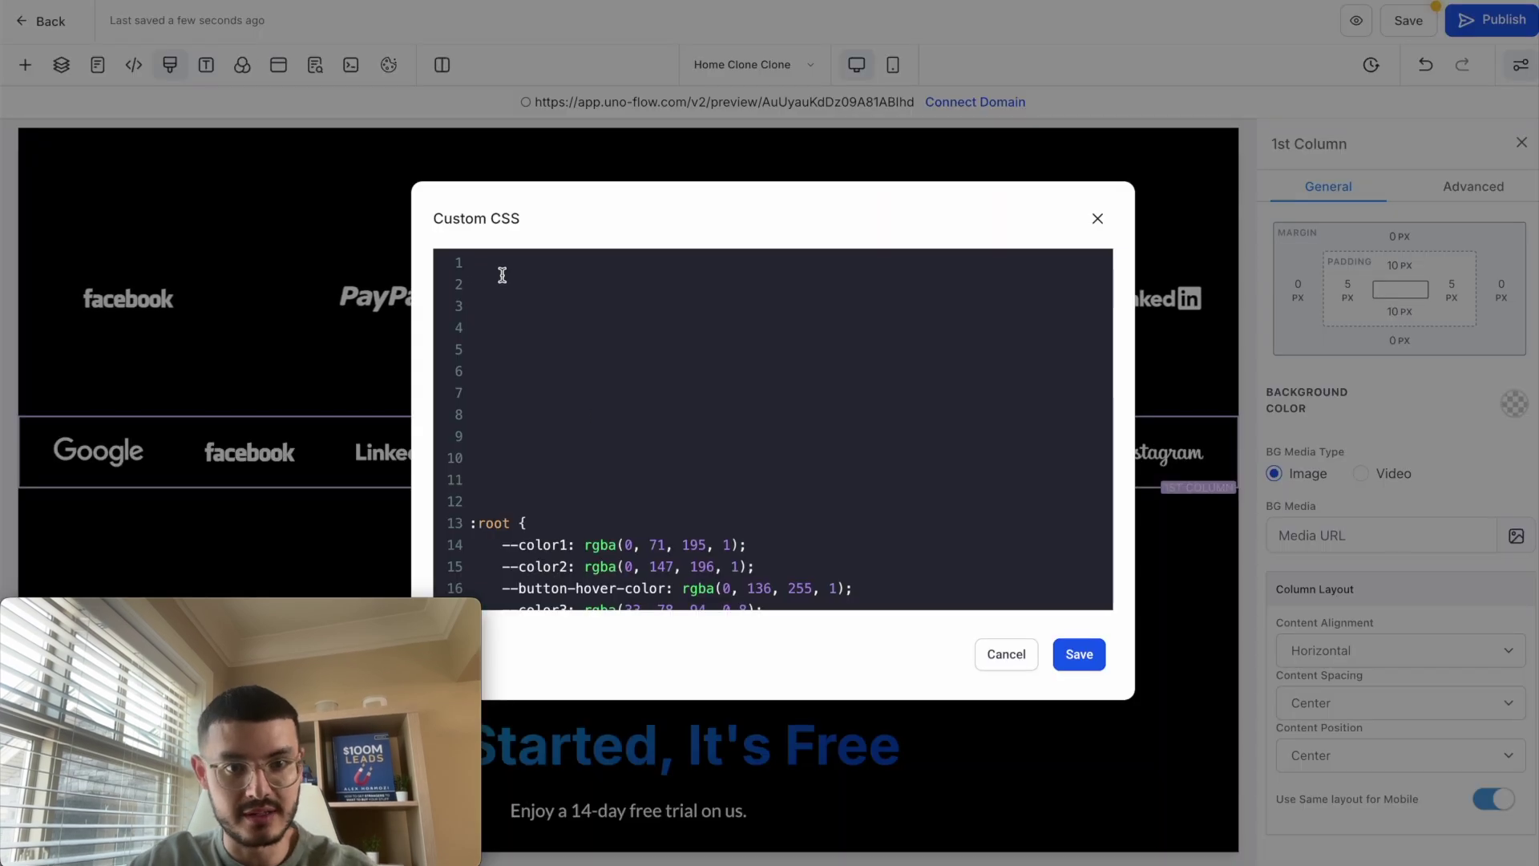
key(super+v)
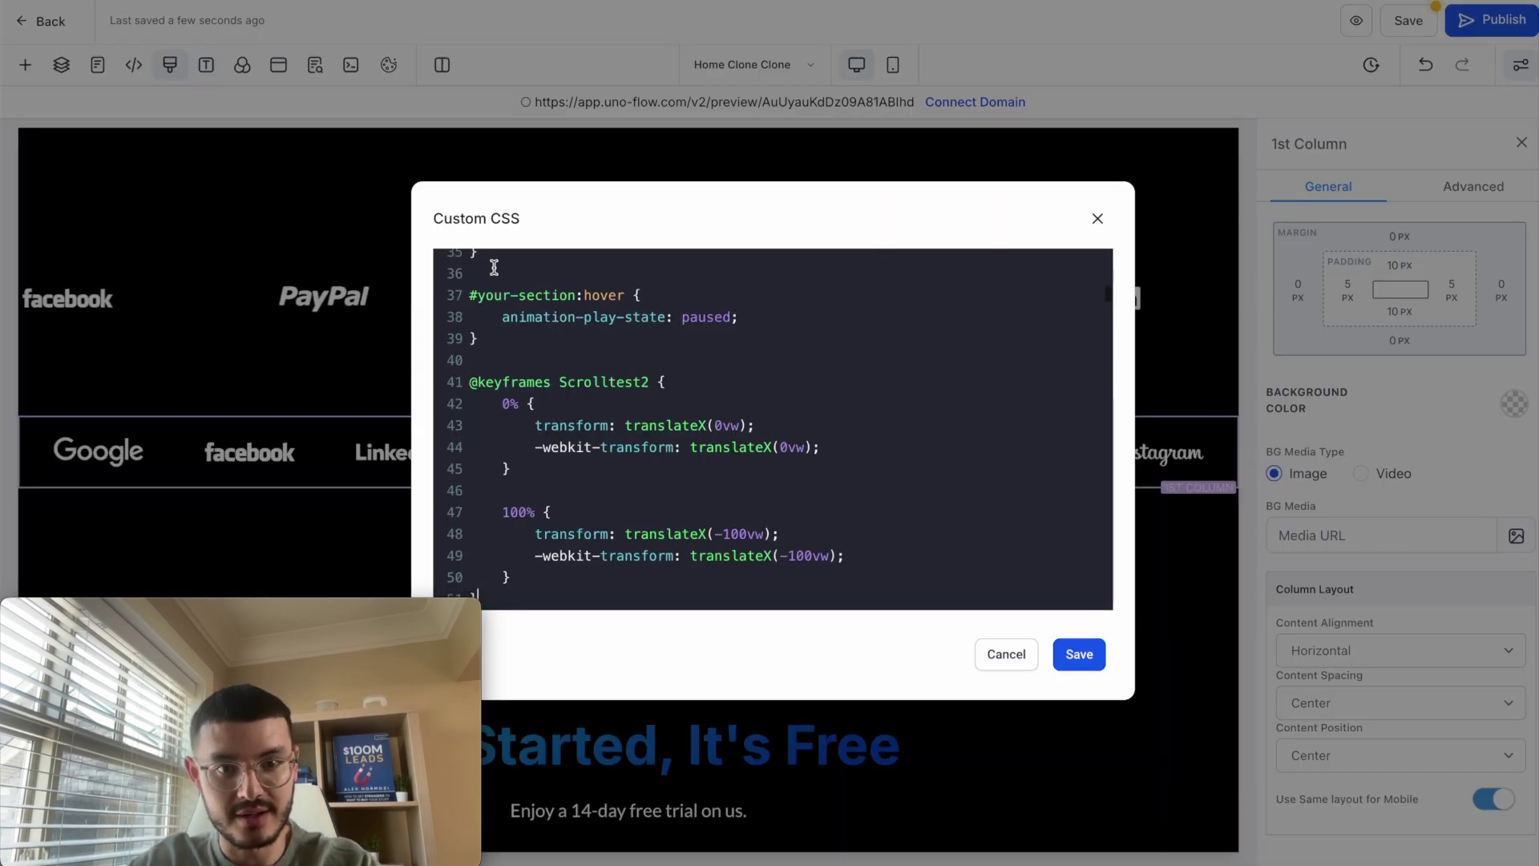
click(1077, 653)
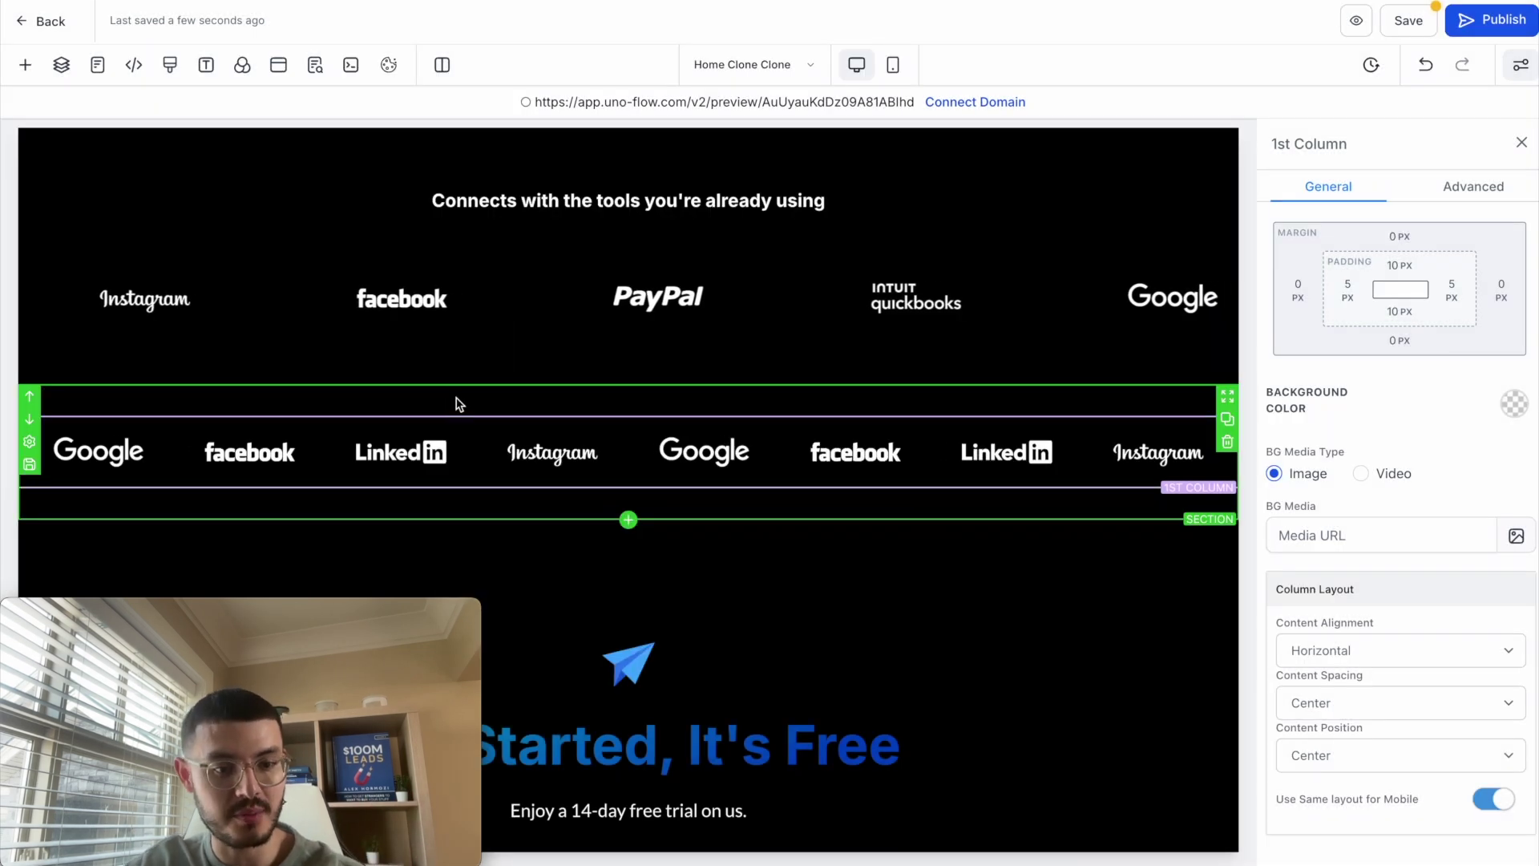
- Replace both #your-section placeholders with the logo section's selector #section-37TU4NT6gx and save
click(850, 403)
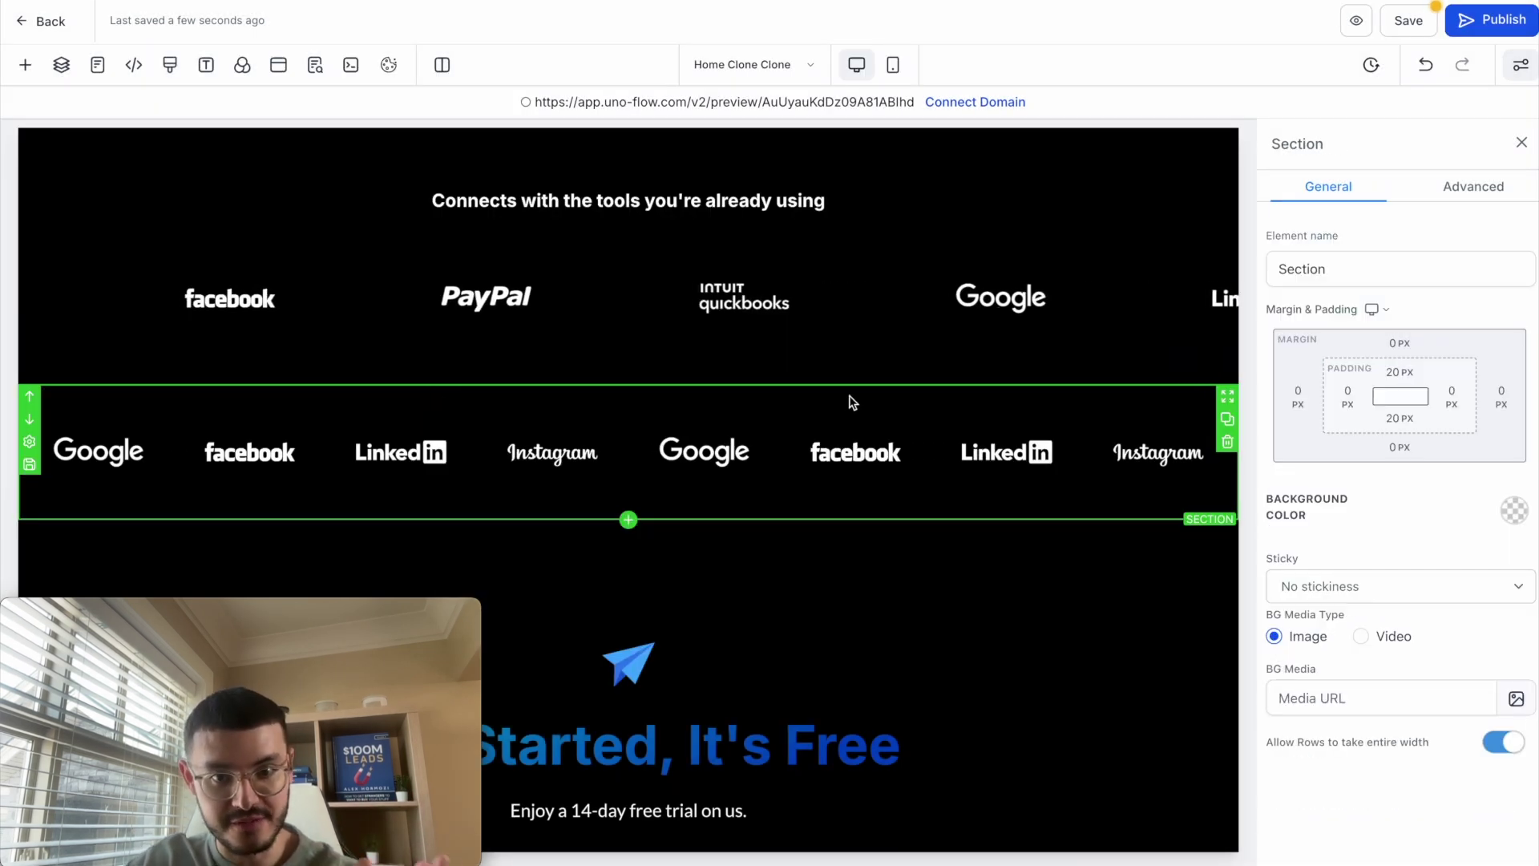
click(1477, 192)
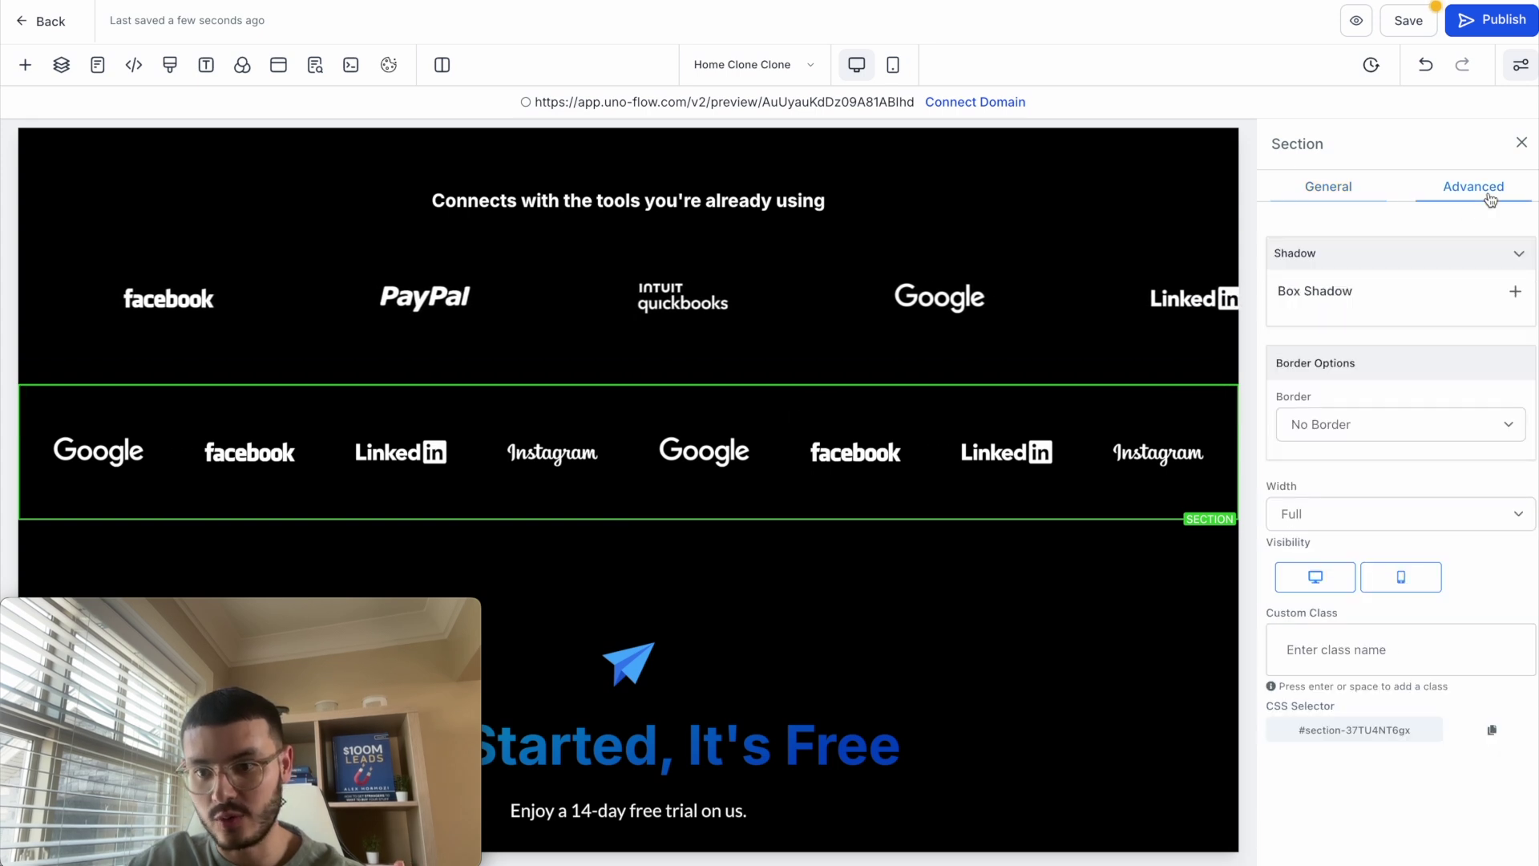
click(1492, 730)
click(169, 64)
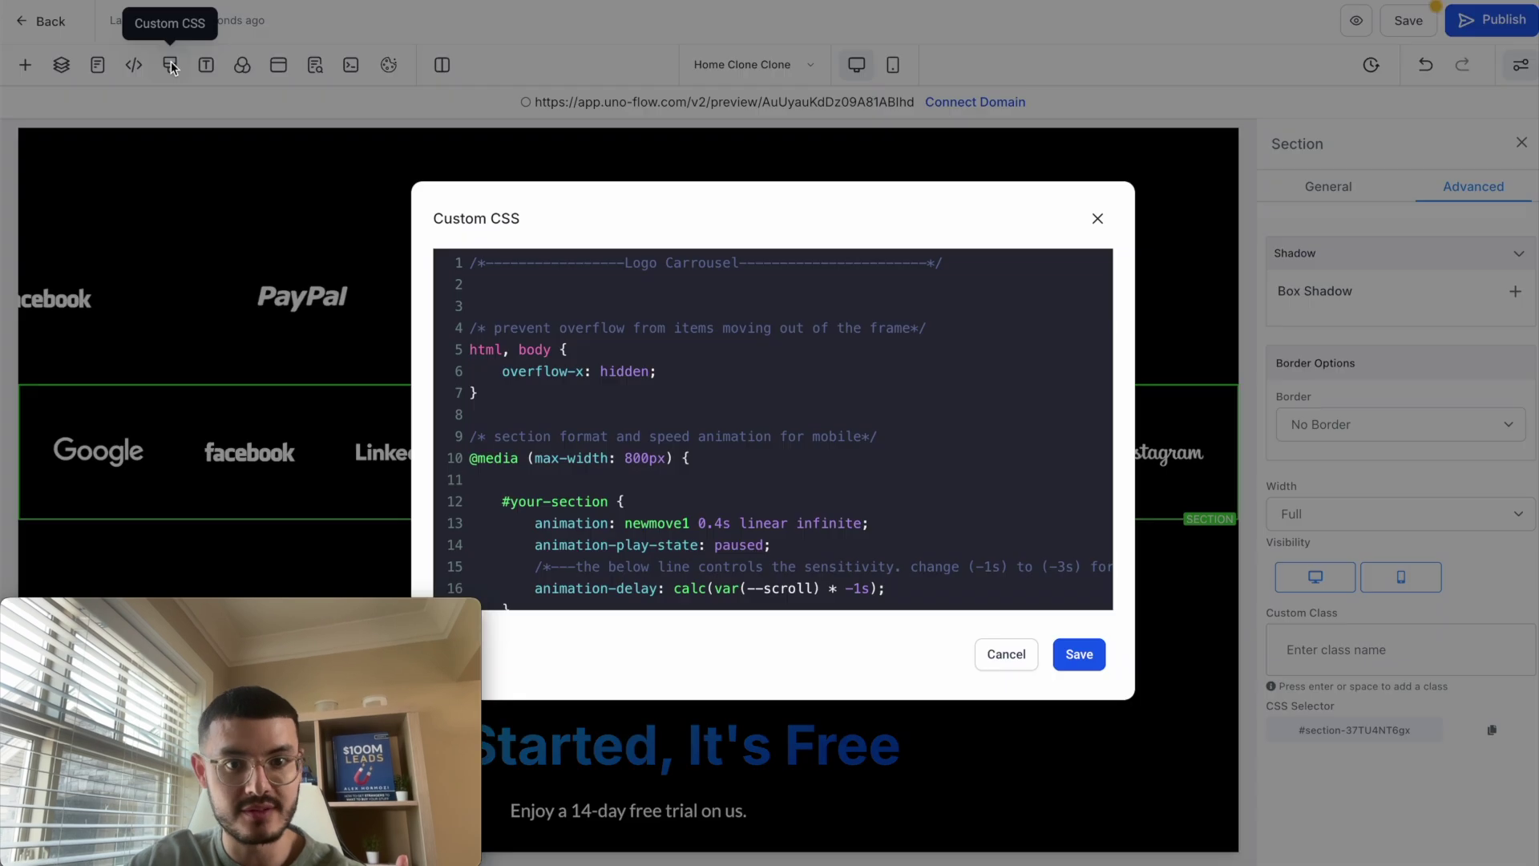
scroll(560, 331, down, 3)
drag(607, 303, 498, 304)
key(ctrl+v)
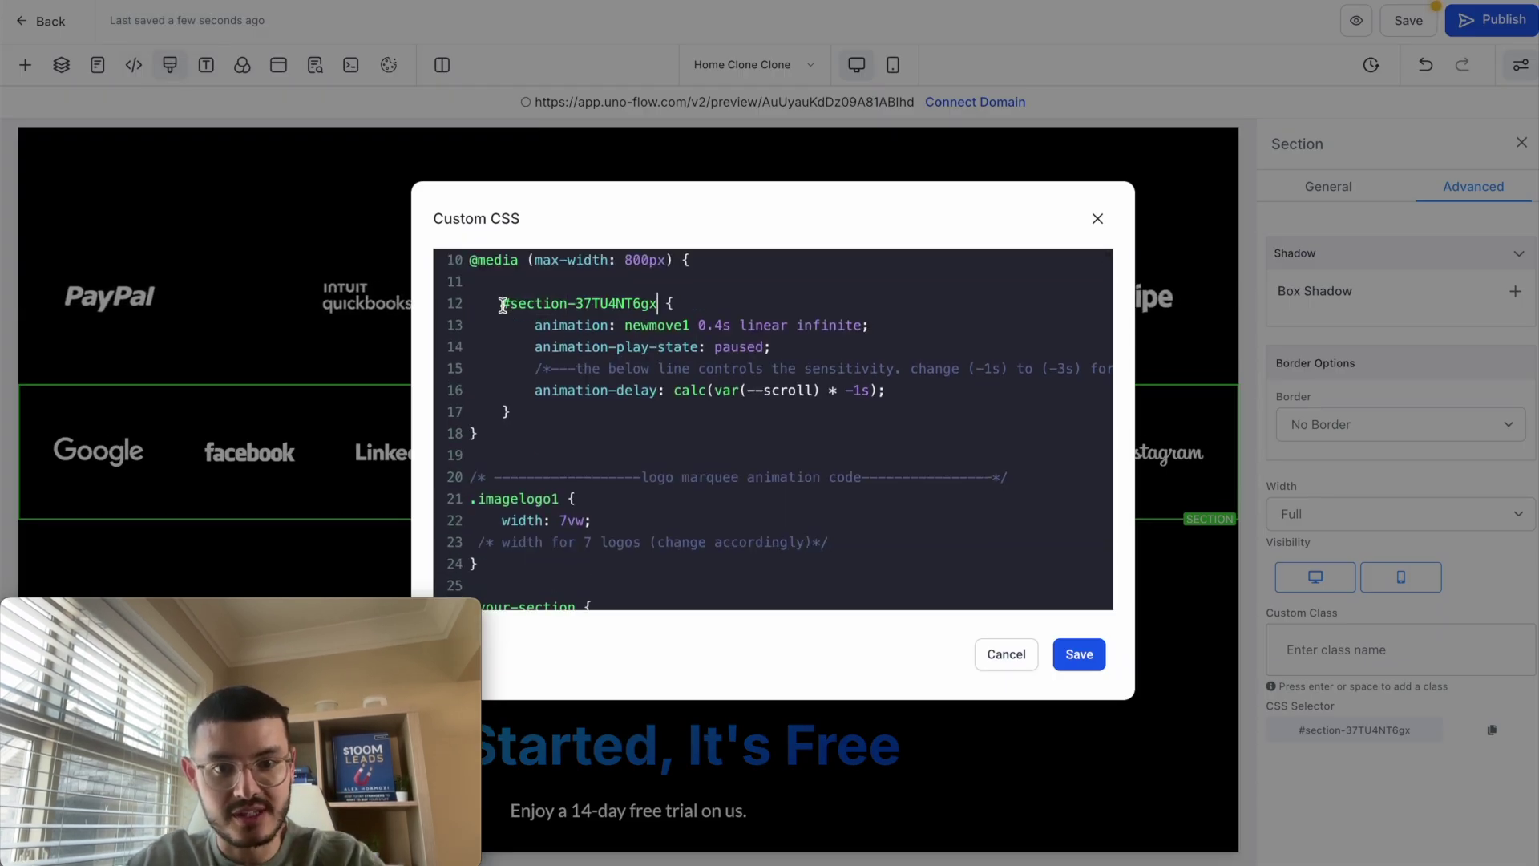
scroll(589, 338, down, 4)
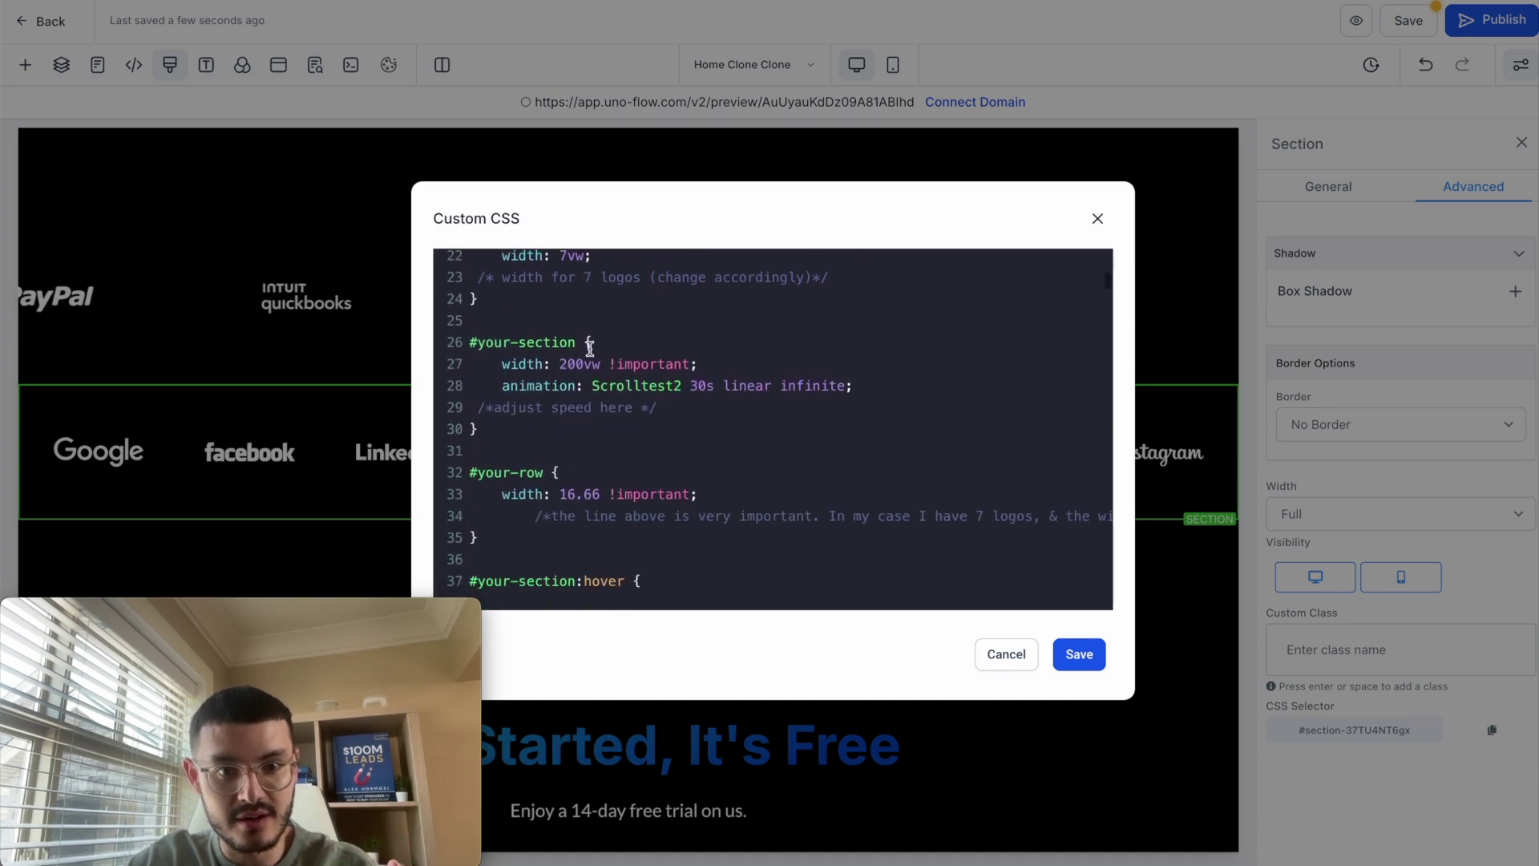
drag(576, 342, 433, 342)
key(ctrl+v)
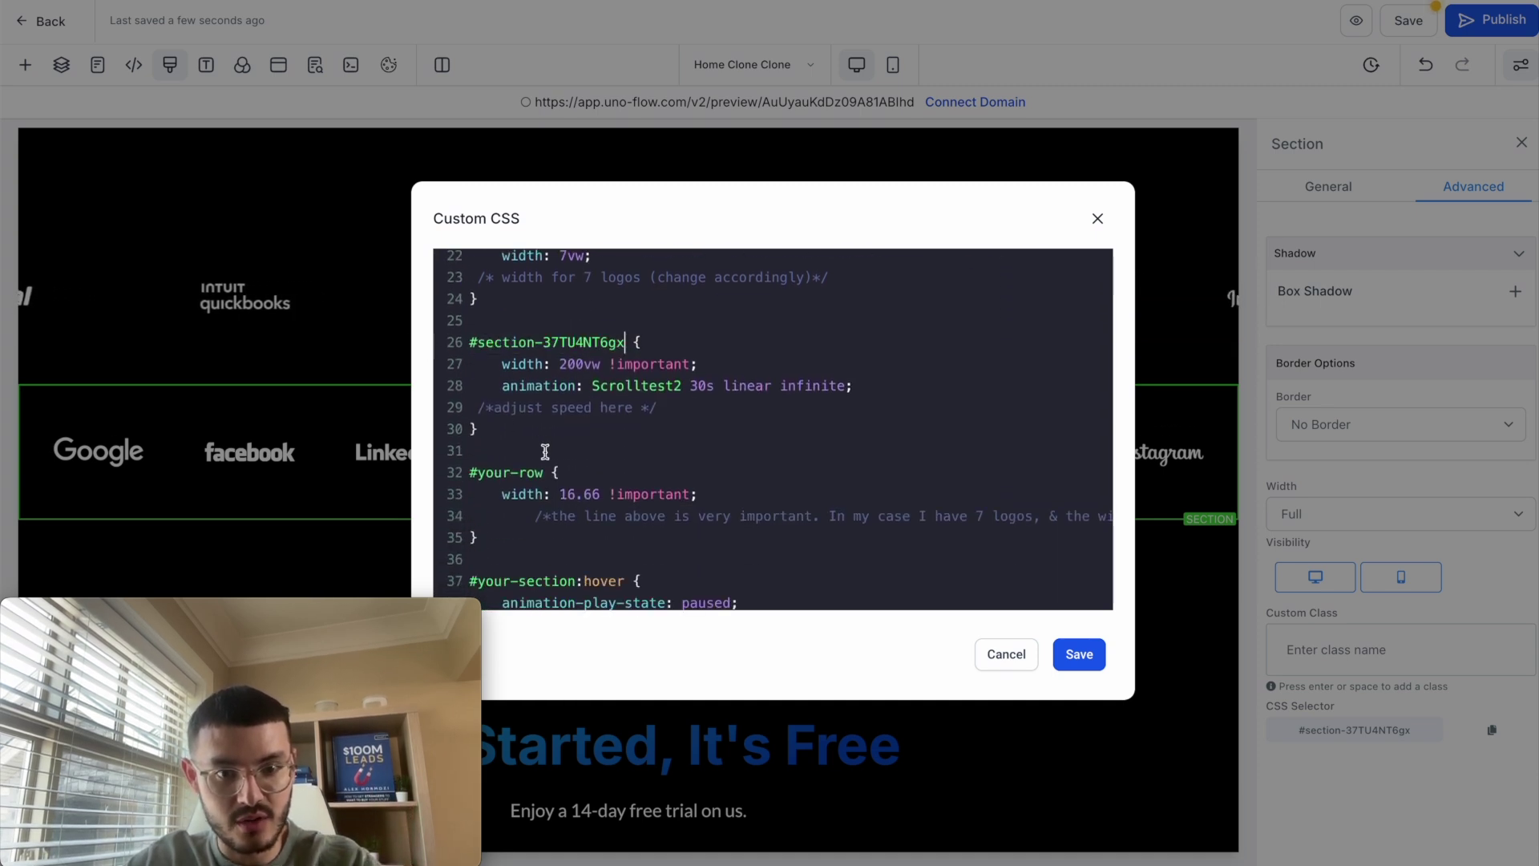
scroll(969, 584, up, 5)
click(1080, 655)
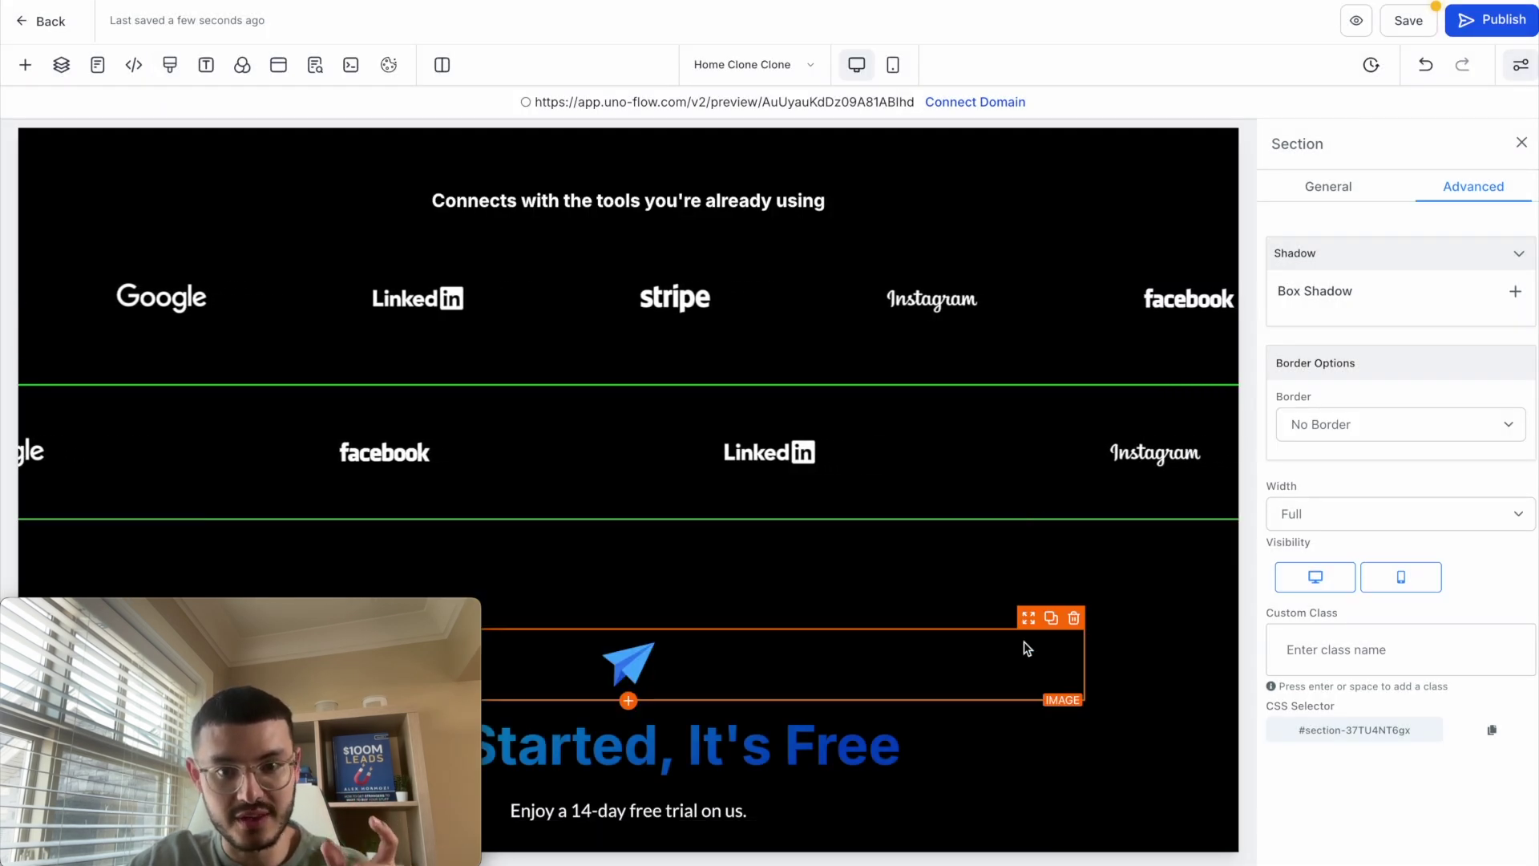
- Paste the second logo row's CSS selector over #your-row on line 32 and save the CSS
click(711, 409)
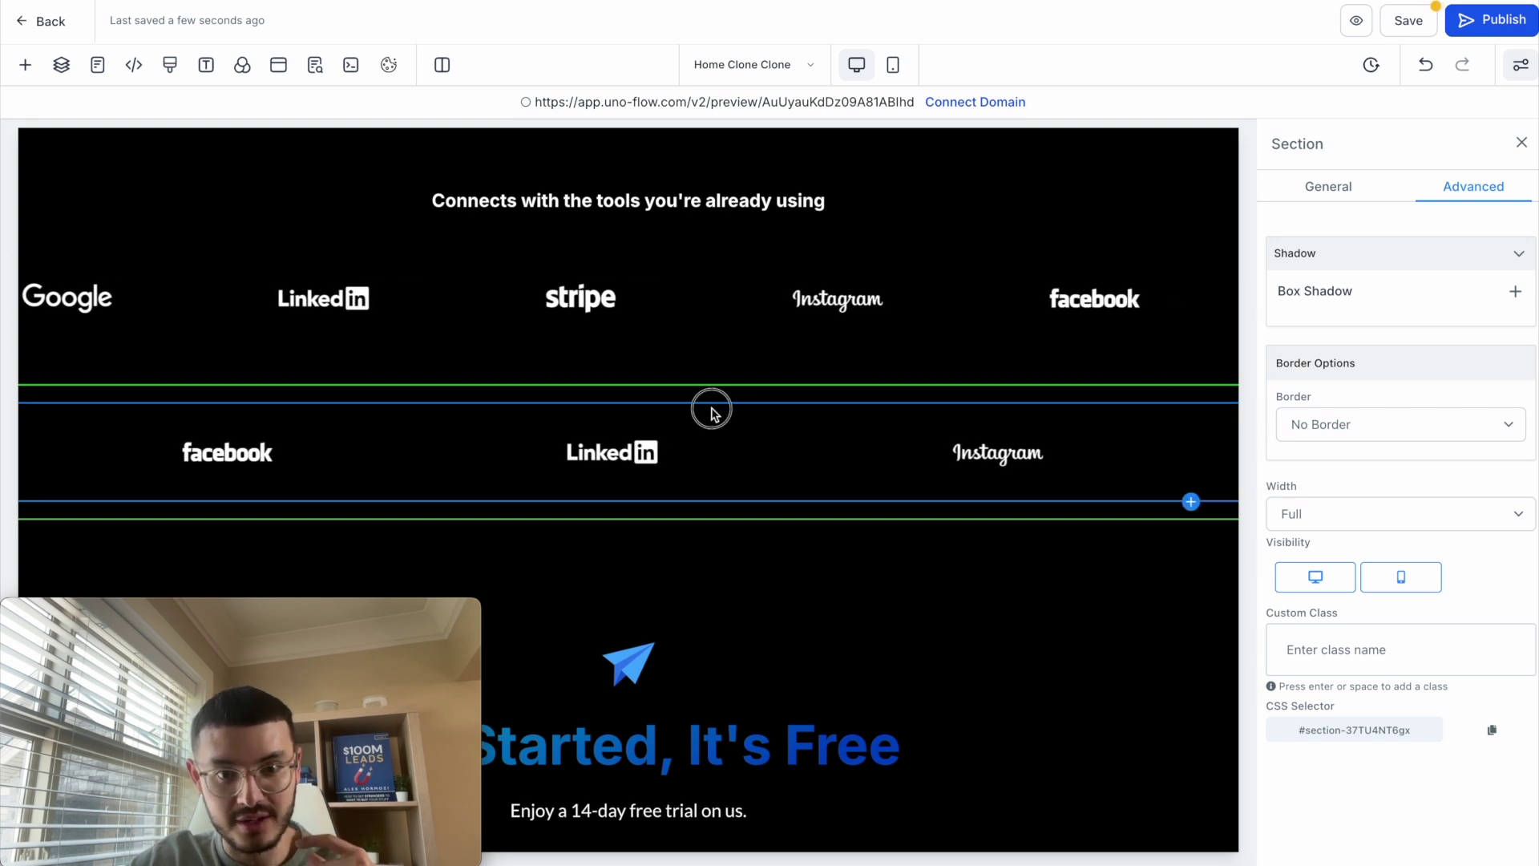
click(1475, 188)
click(1488, 676)
click(169, 64)
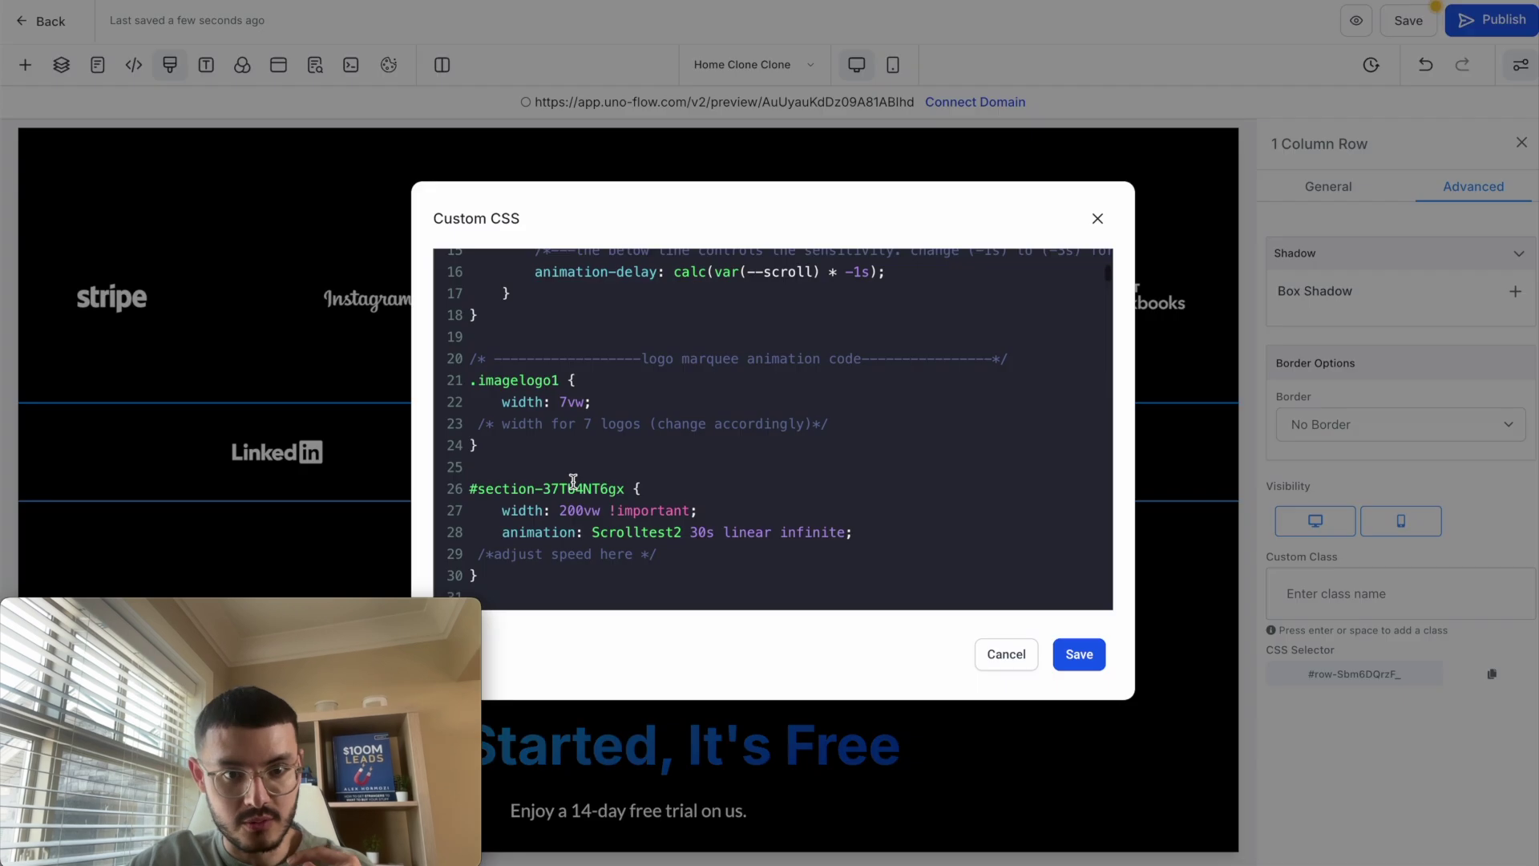
scroll(561, 473, down, 2)
drag(545, 443, 395, 443)
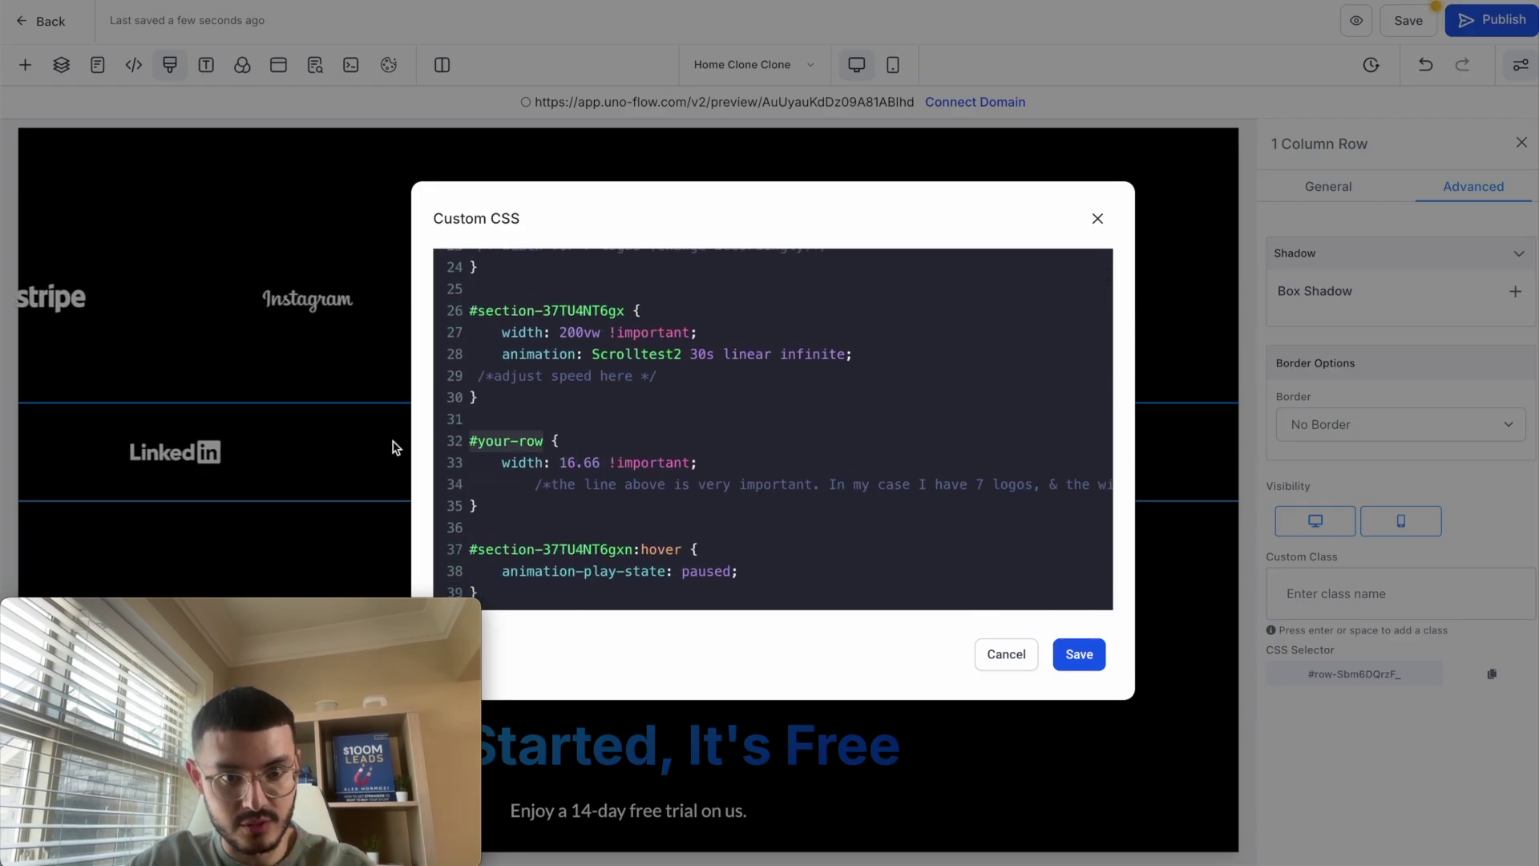
text(#row-Sbm6DQrzF_)
click(1080, 655)
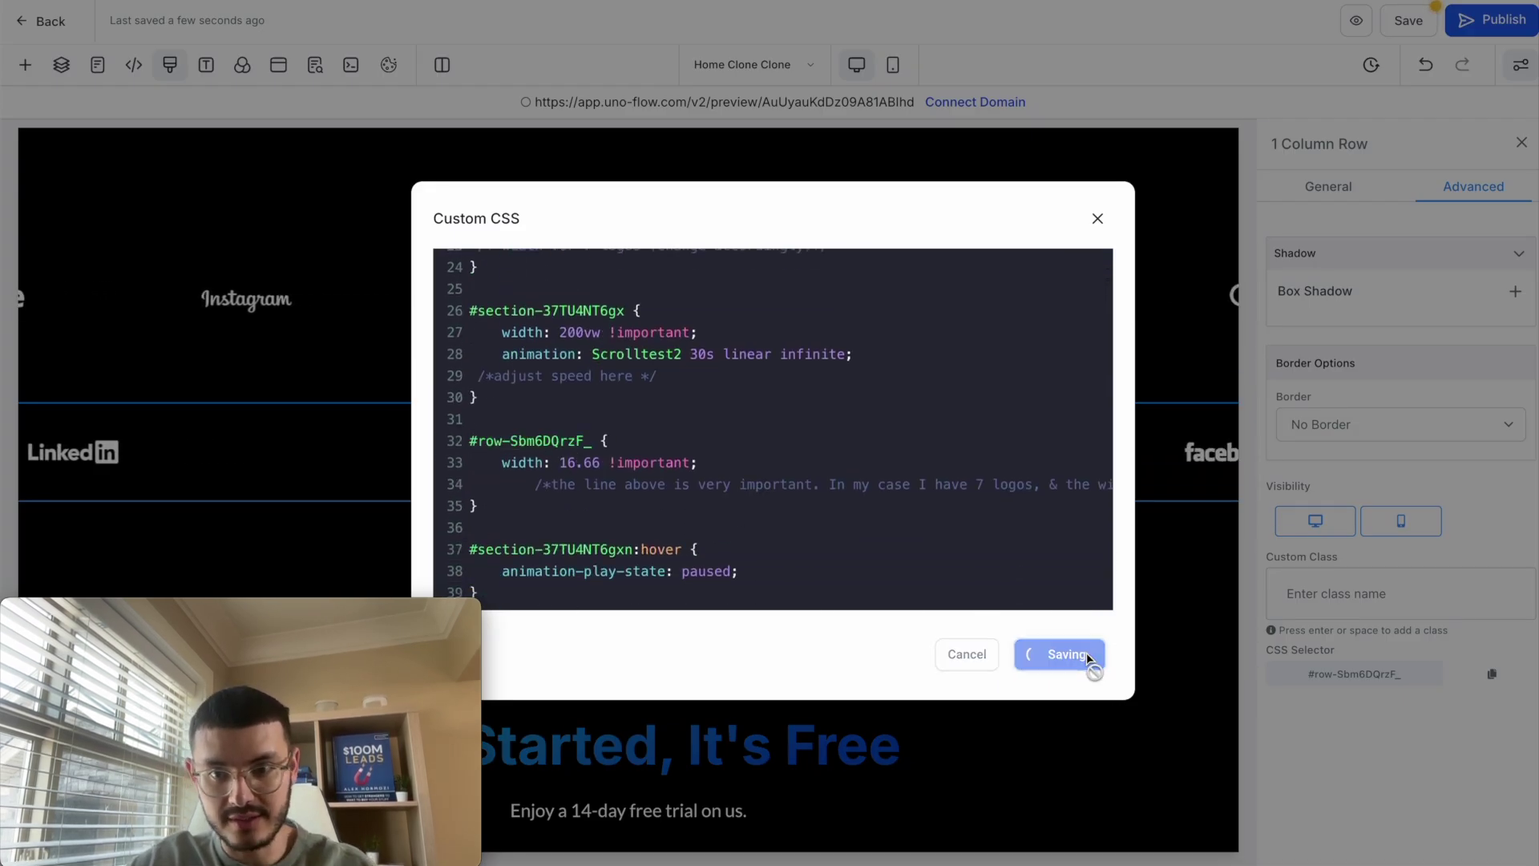
click(1522, 144)
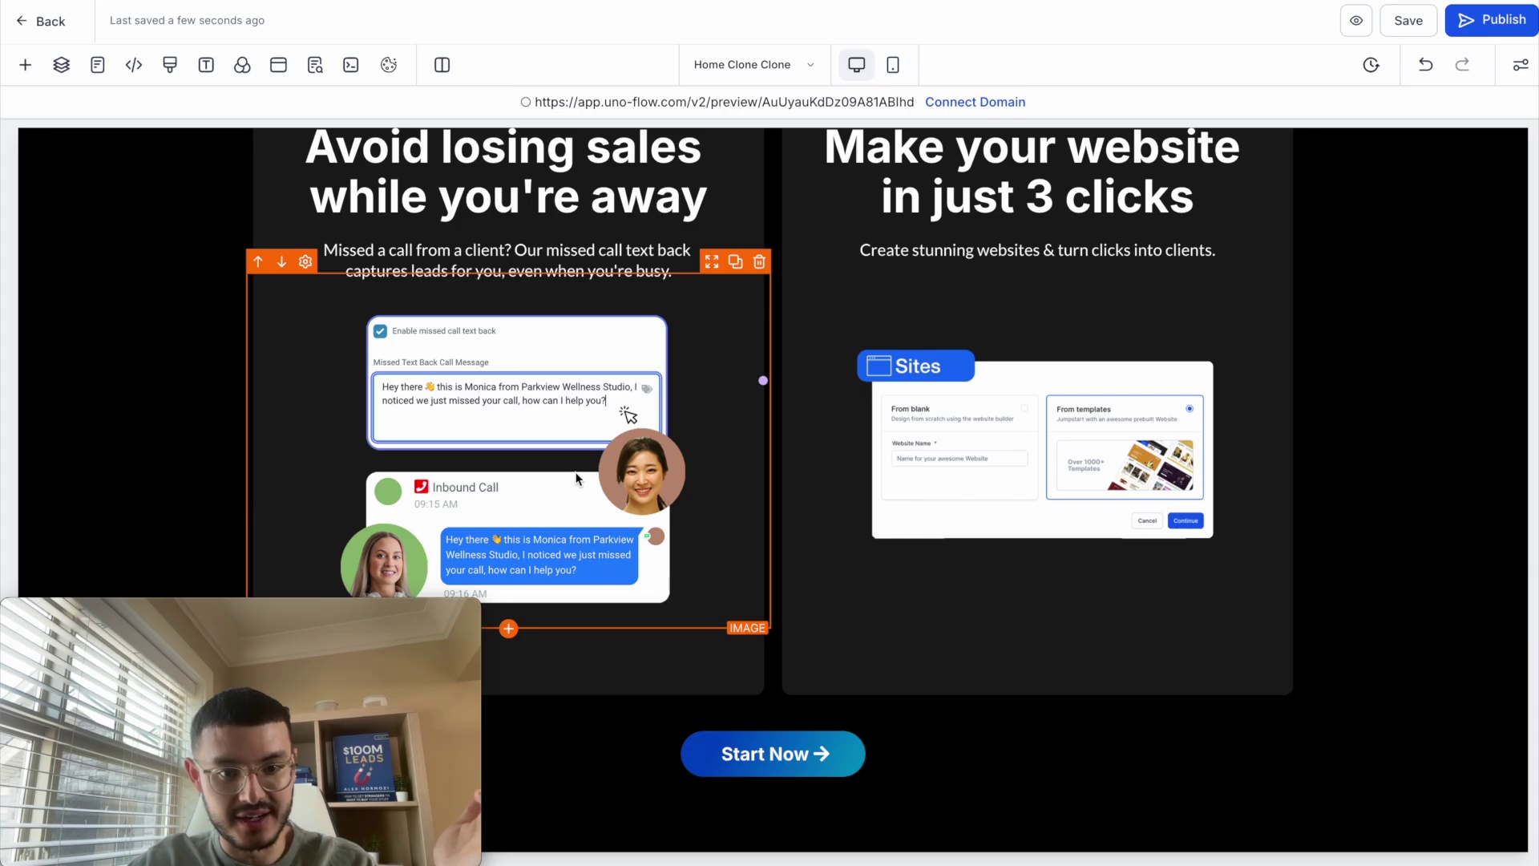
- Scroll down to the 'Avoid losing sales' and 'Make your website' feature cards
scroll(577, 479, down, 1)
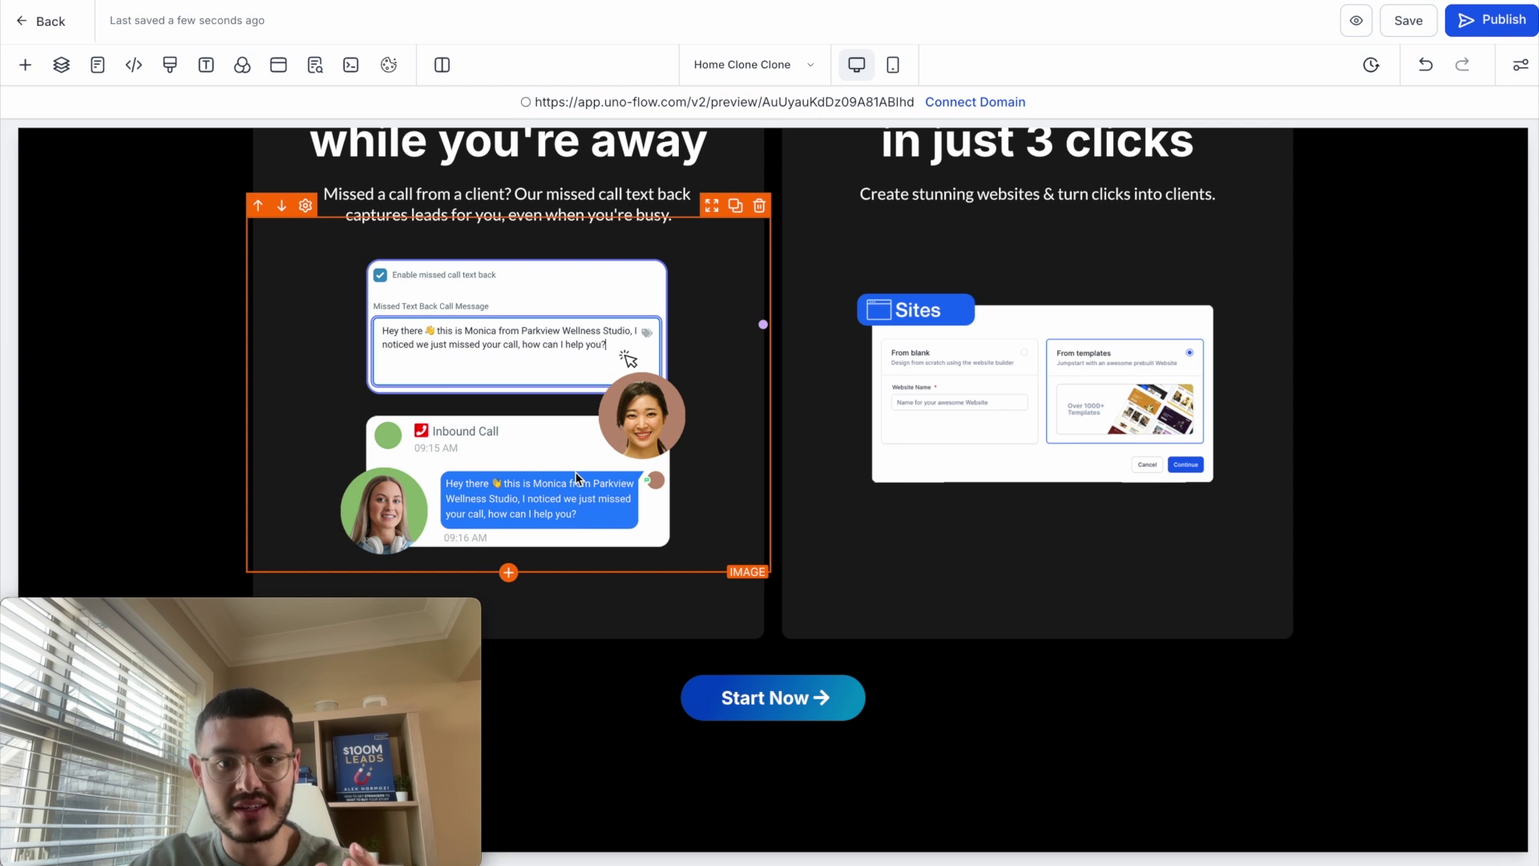
- Select the Sites image in the right card and add blank lines at the top of the page's Custom CSS
scroll(577, 479, up, 1)
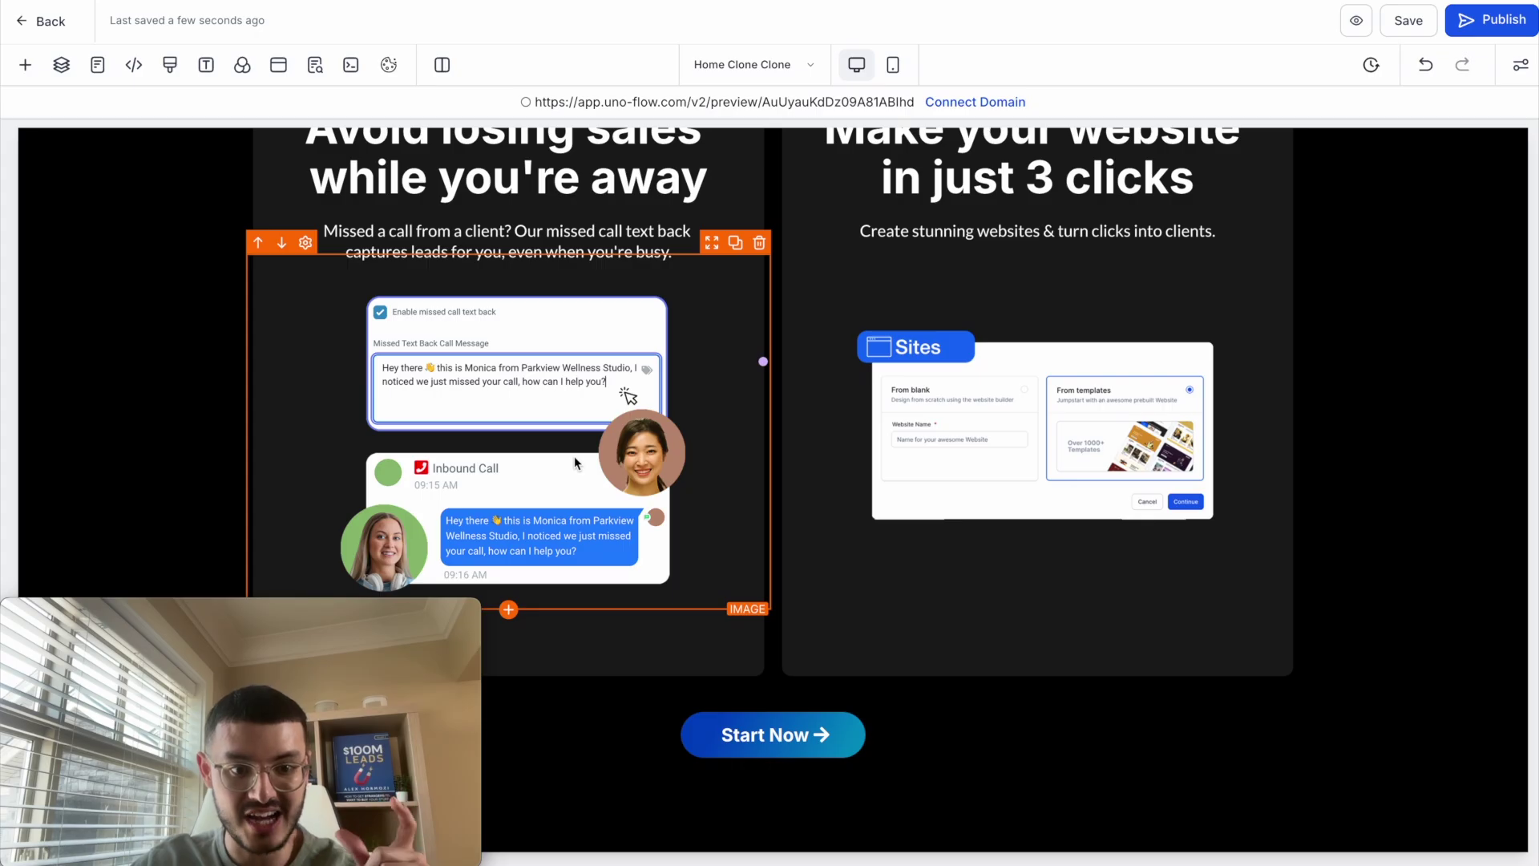
click(998, 456)
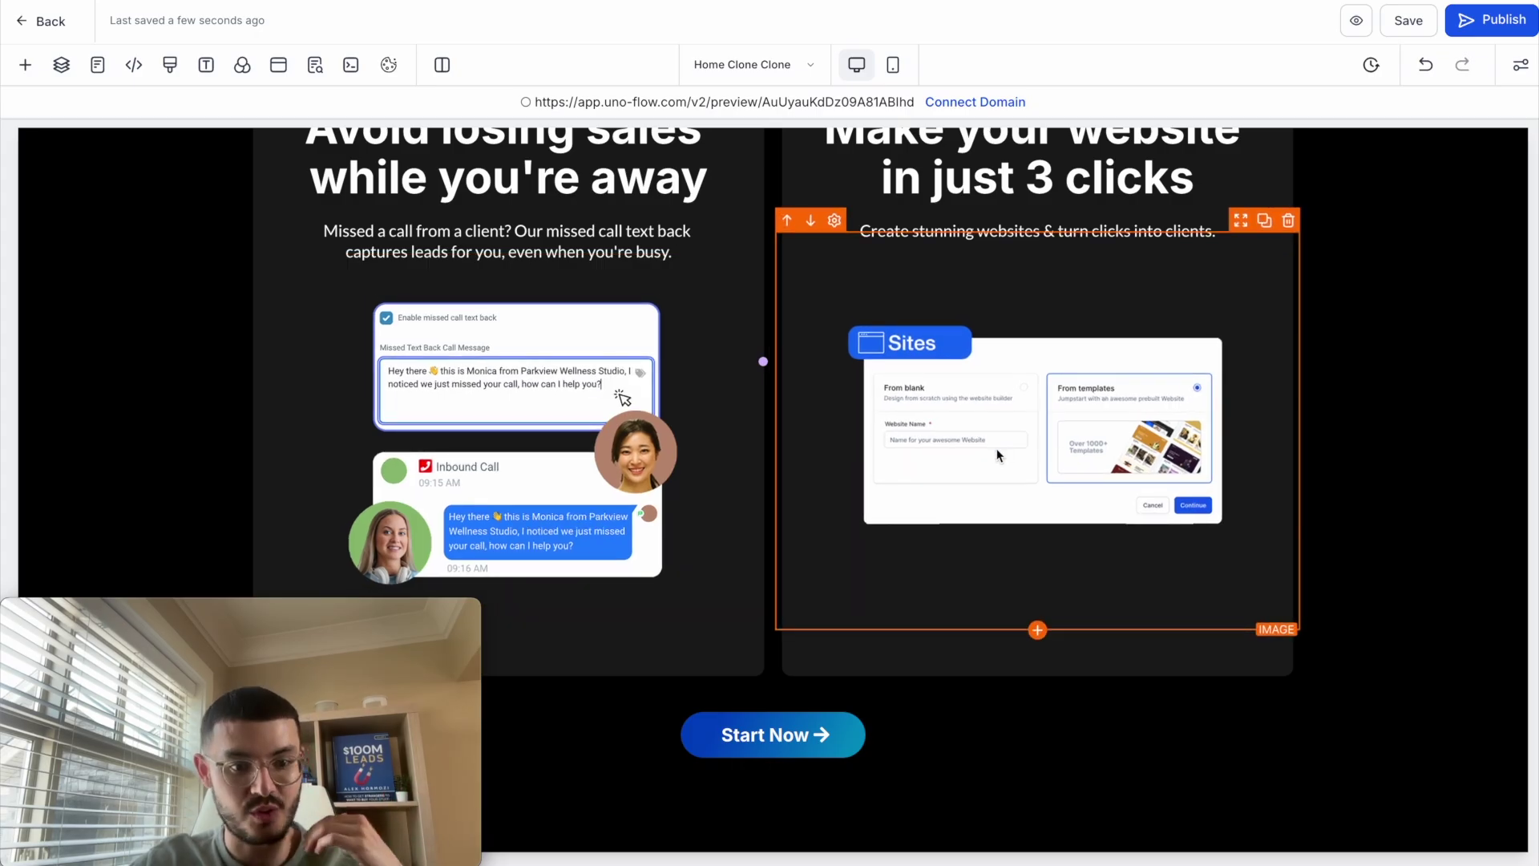
scroll(998, 455, down, 8)
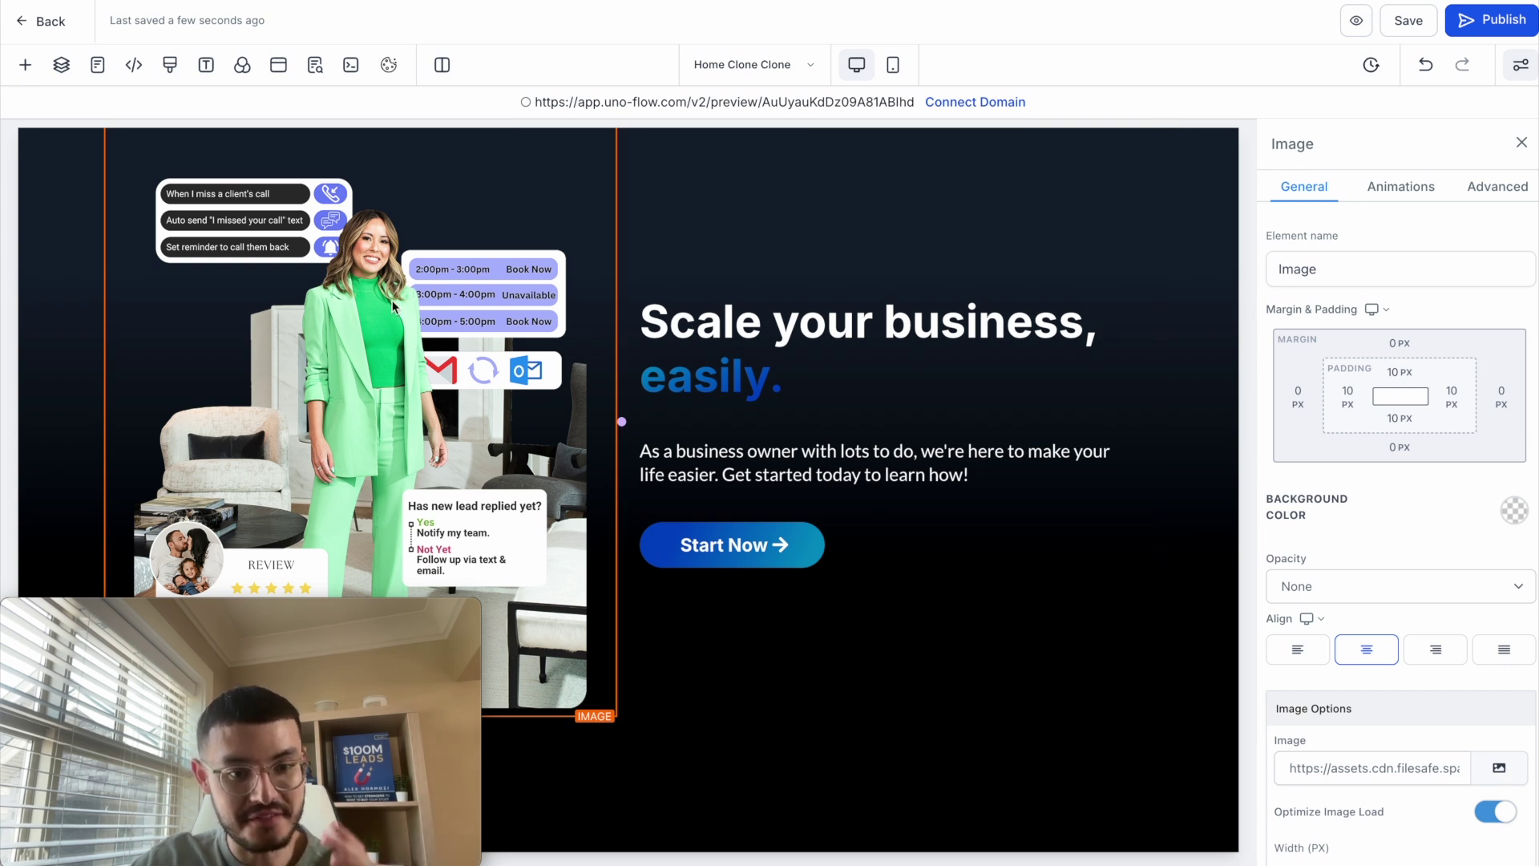
click(169, 65)
key(Return)
key(Return)
key(Return)
key(Return)
key(Return)
key(Return)
key(Return)
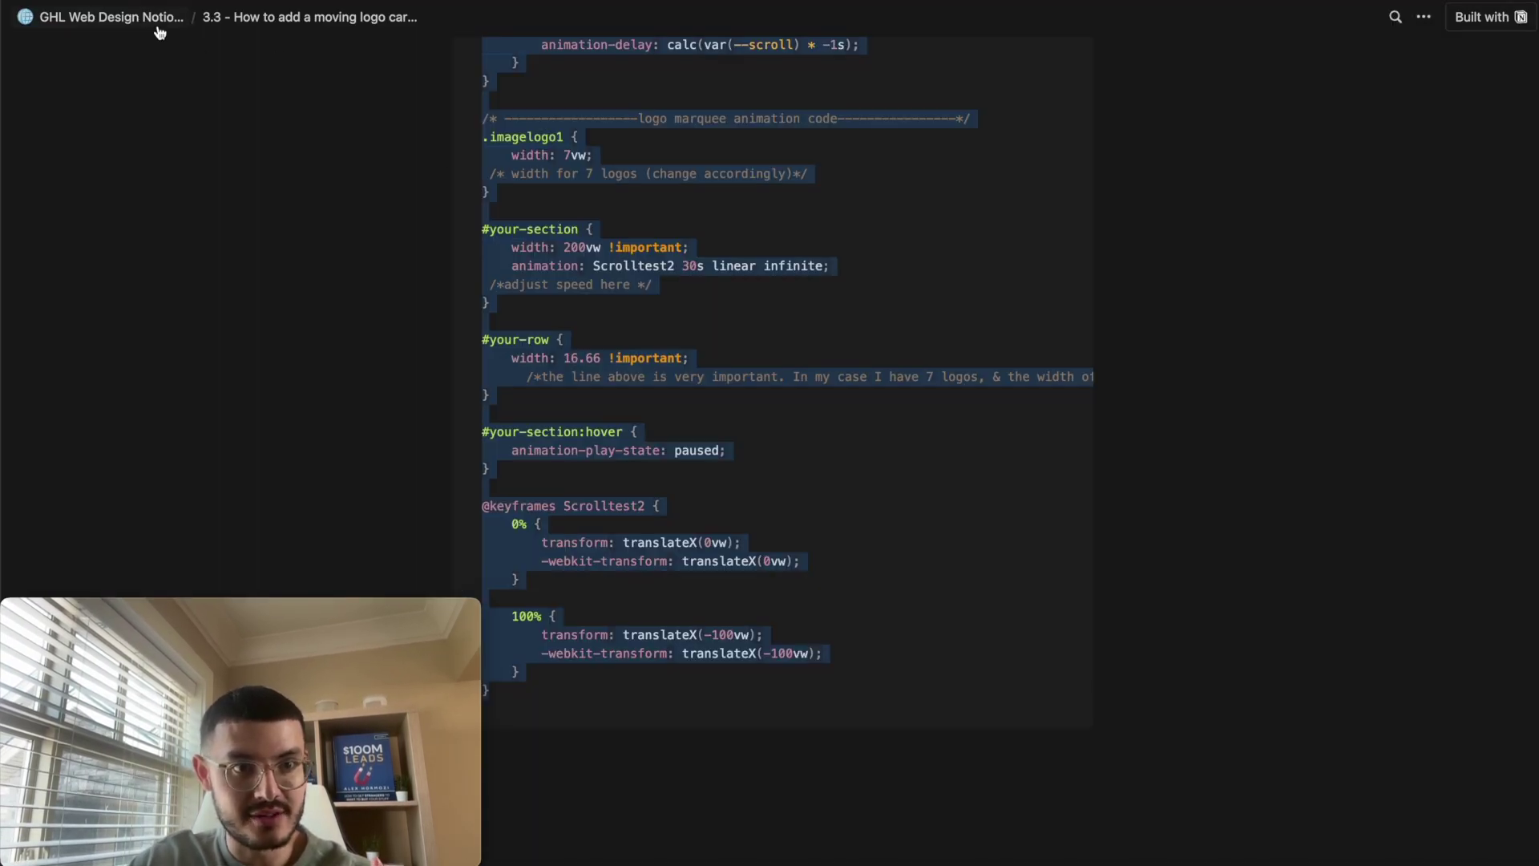
- Copy the hover-grow image CSS from guide 1.3 on the GHL Web Design Notion board
click(149, 18)
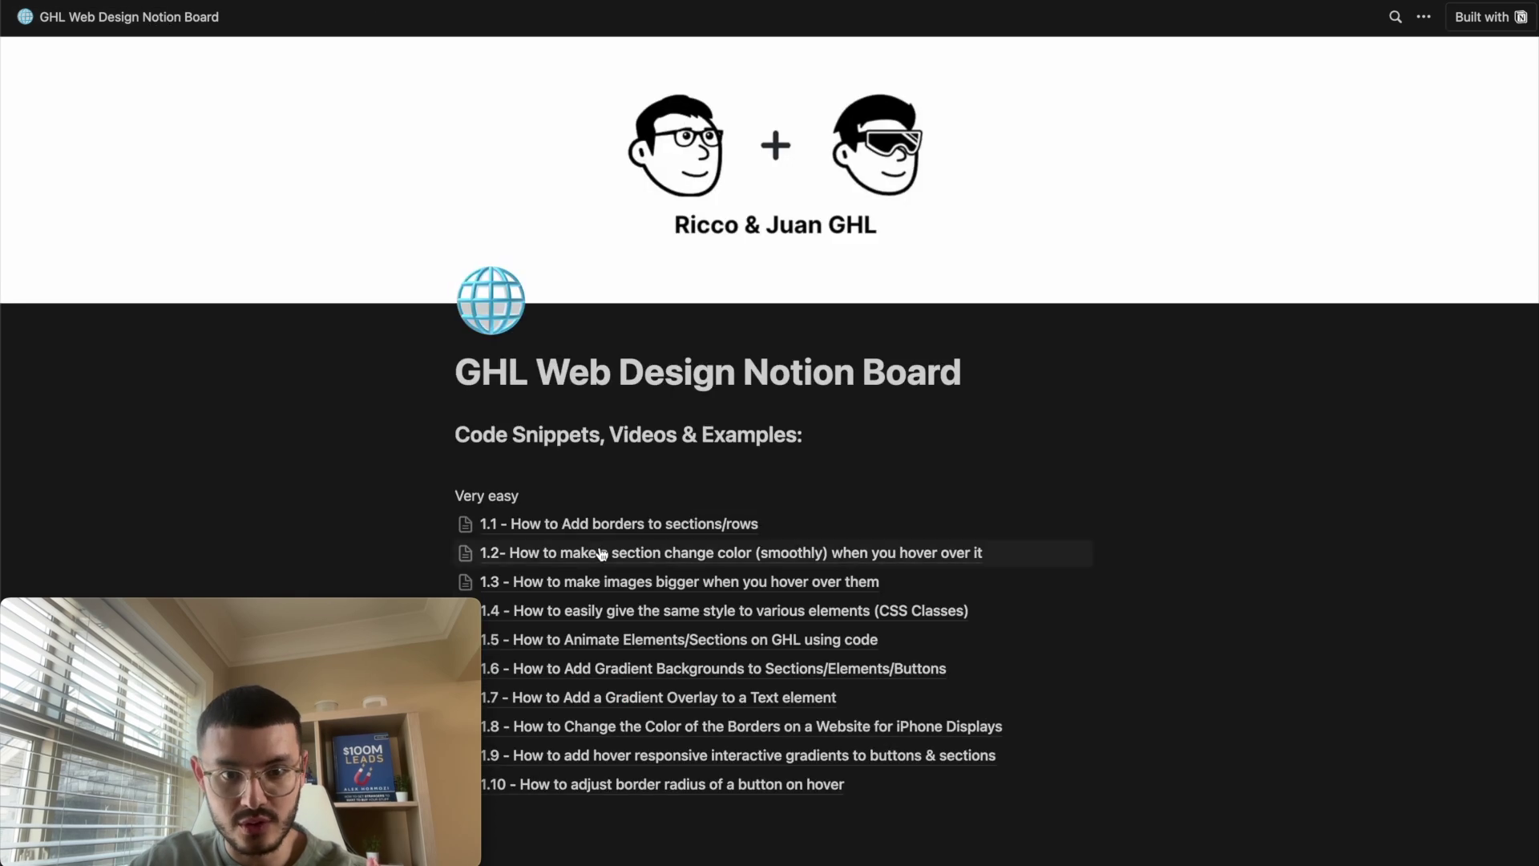
scroll(602, 554, down, 2)
click(593, 457)
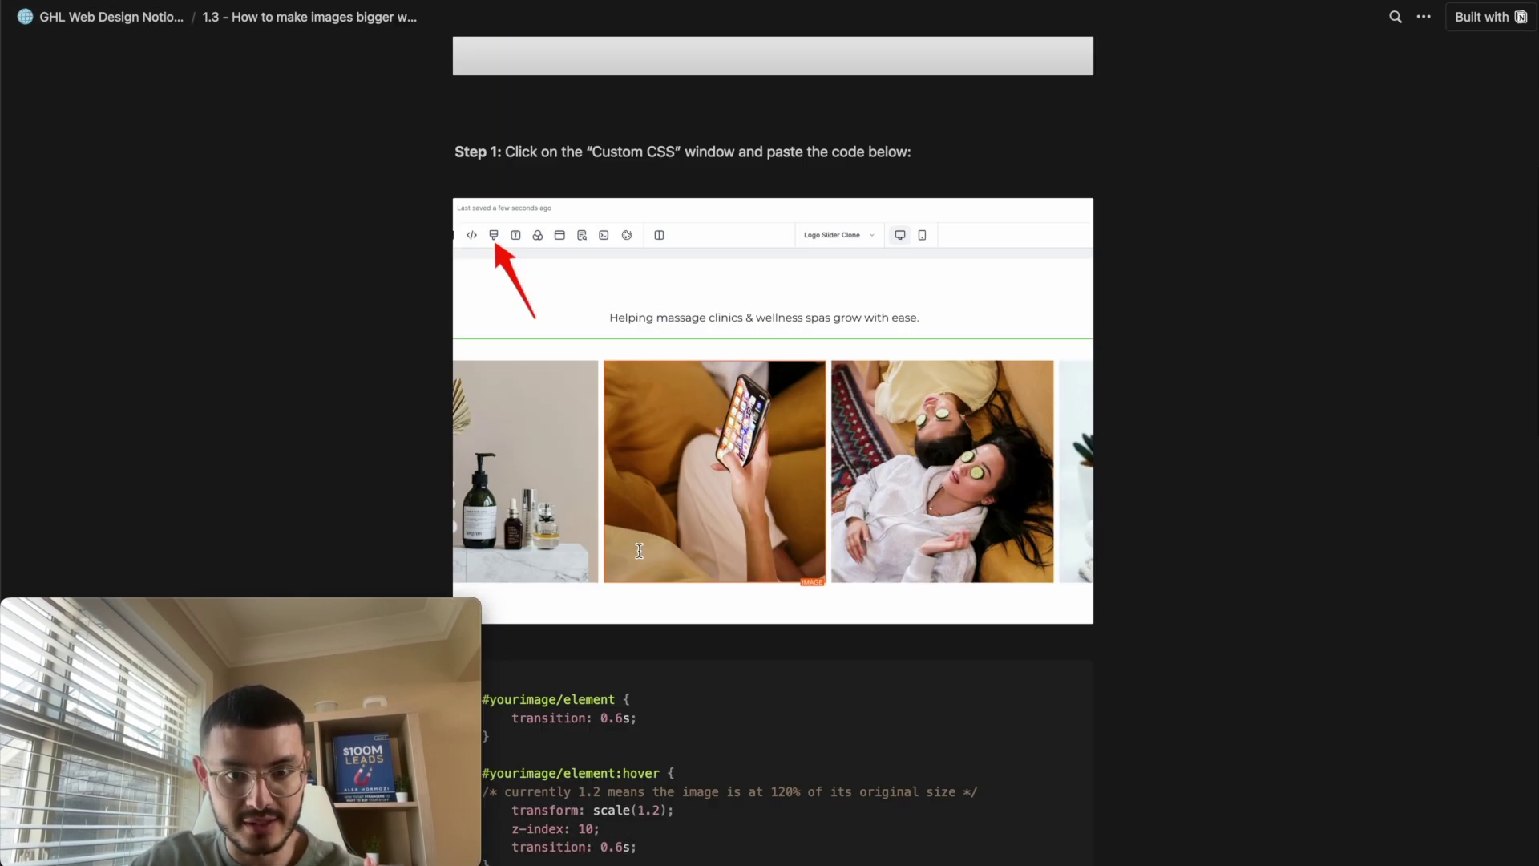
scroll(639, 551, down, 6)
drag(550, 337, 467, 169)
key(super+c)
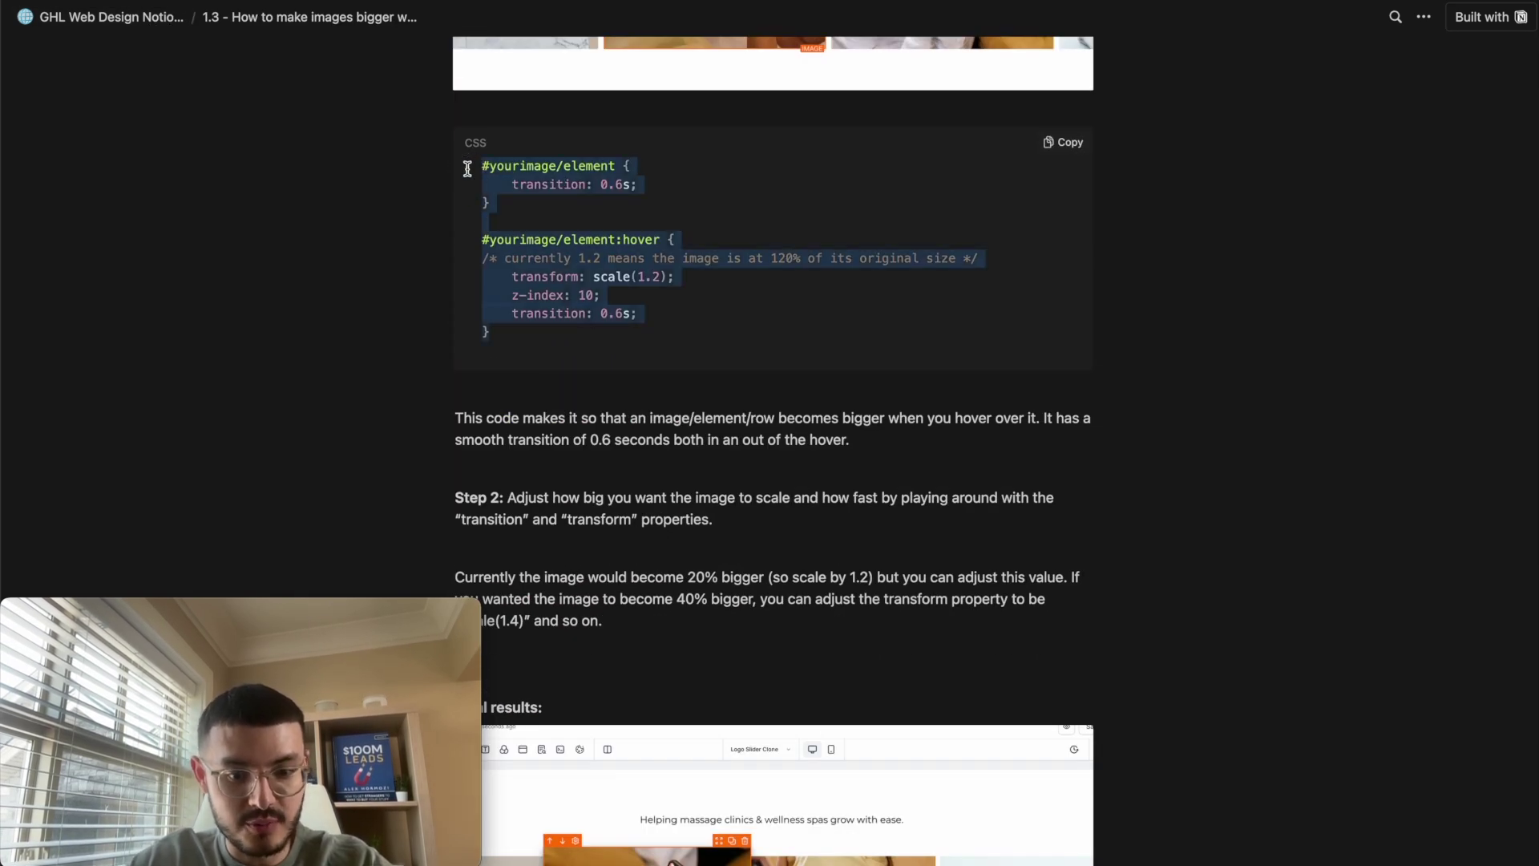
key(super+Tab)
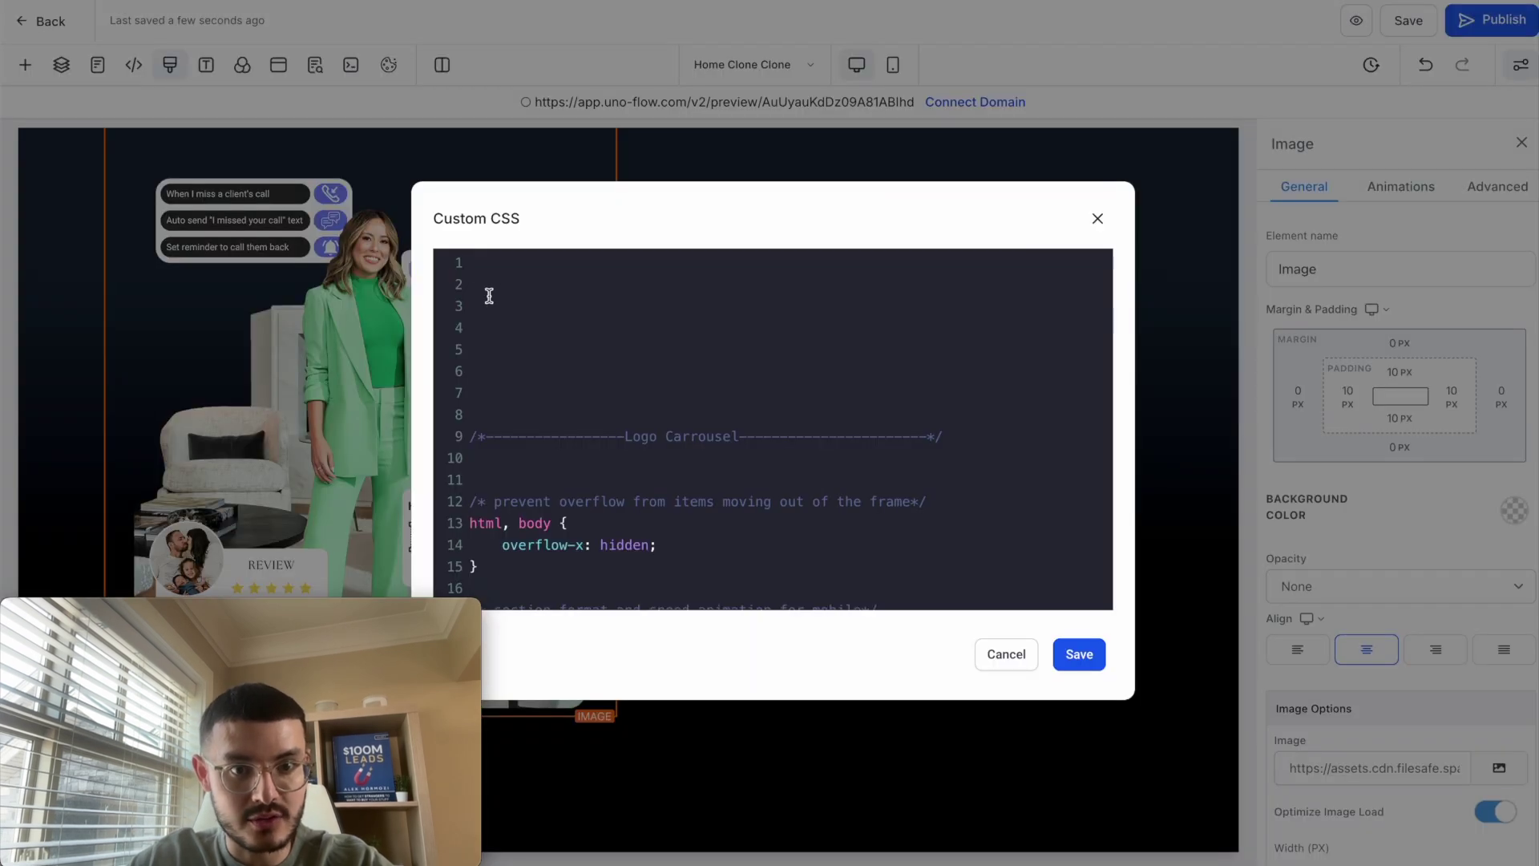
- Paste and save the hover-grow snippet, then copy the hero image's CSS selector
key(super+v)
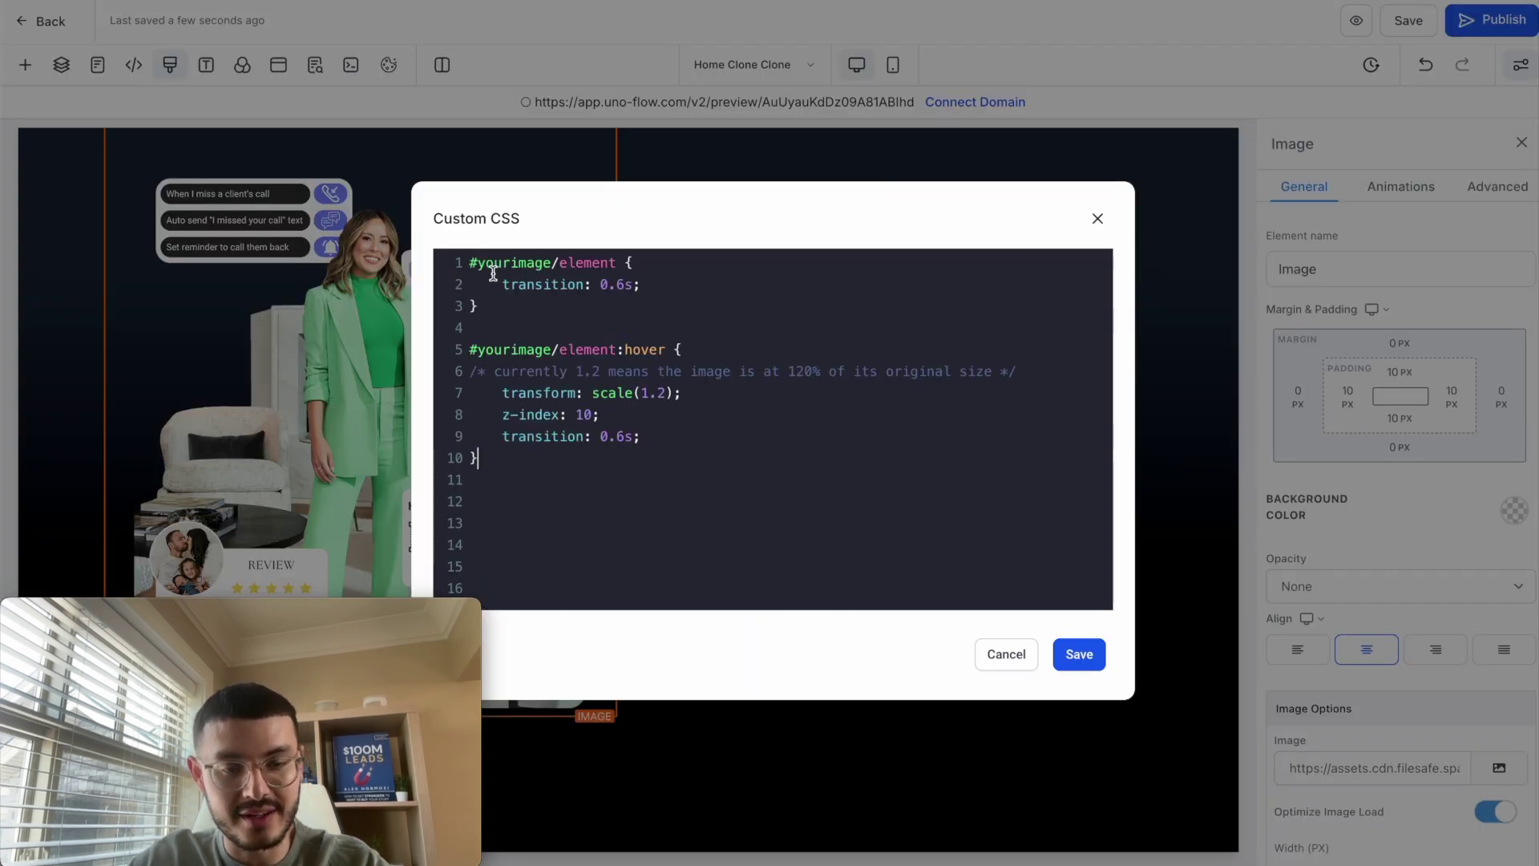
click(1076, 659)
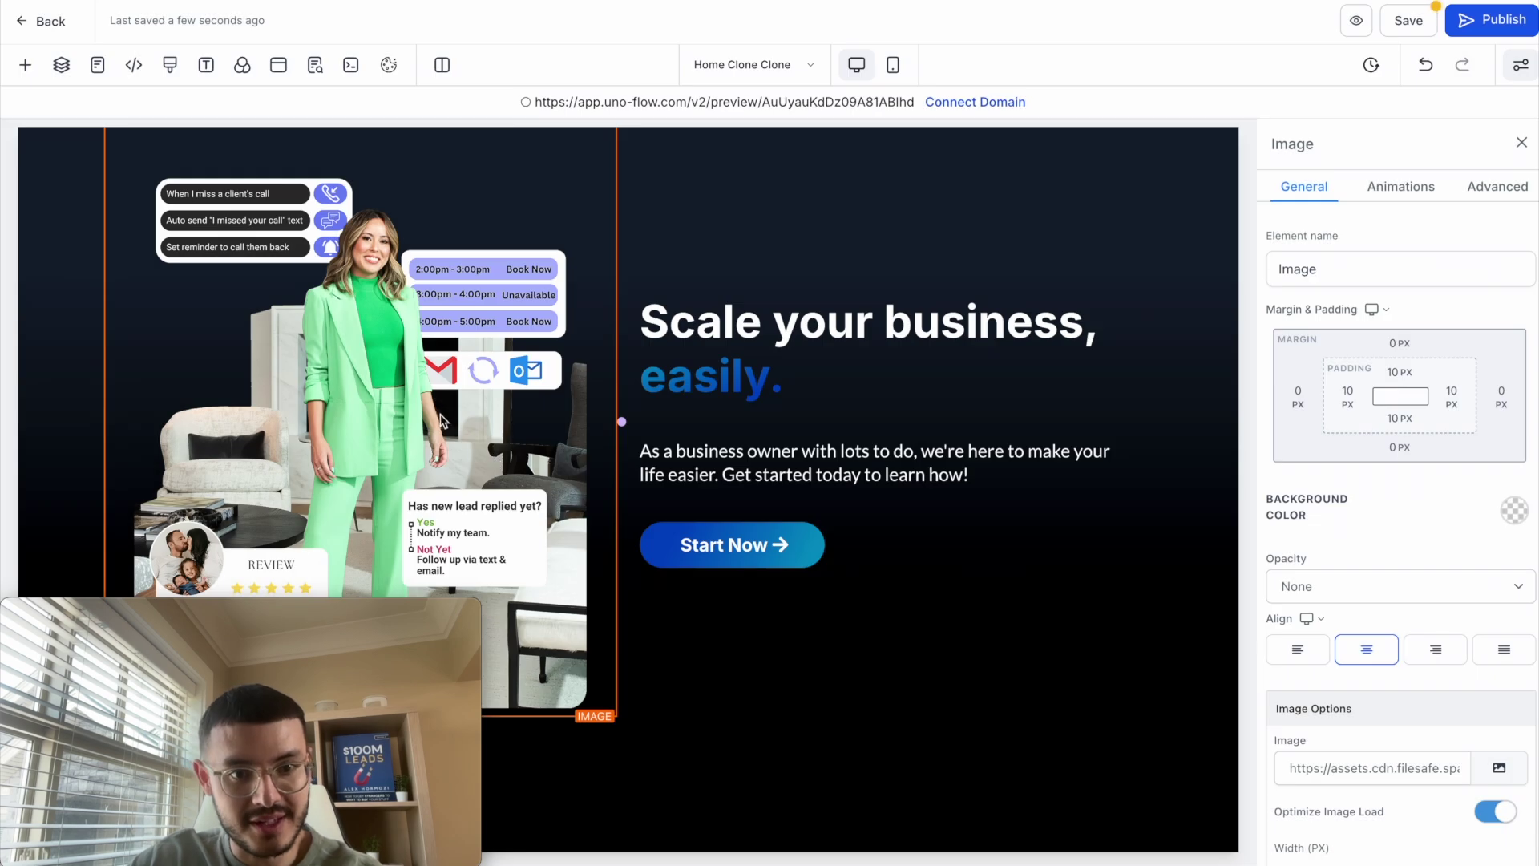
click(1506, 193)
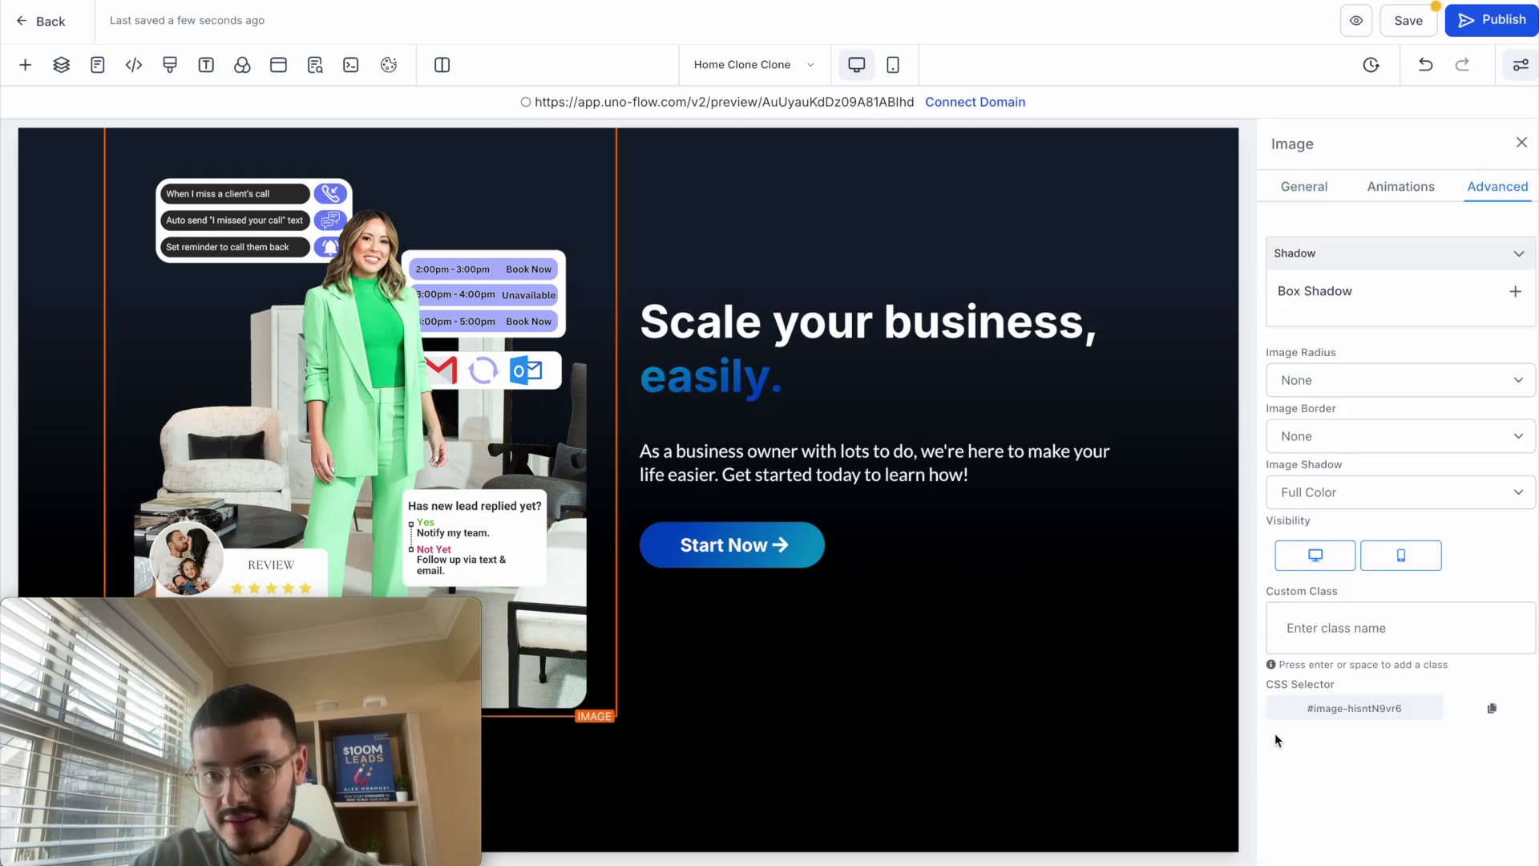
click(1501, 714)
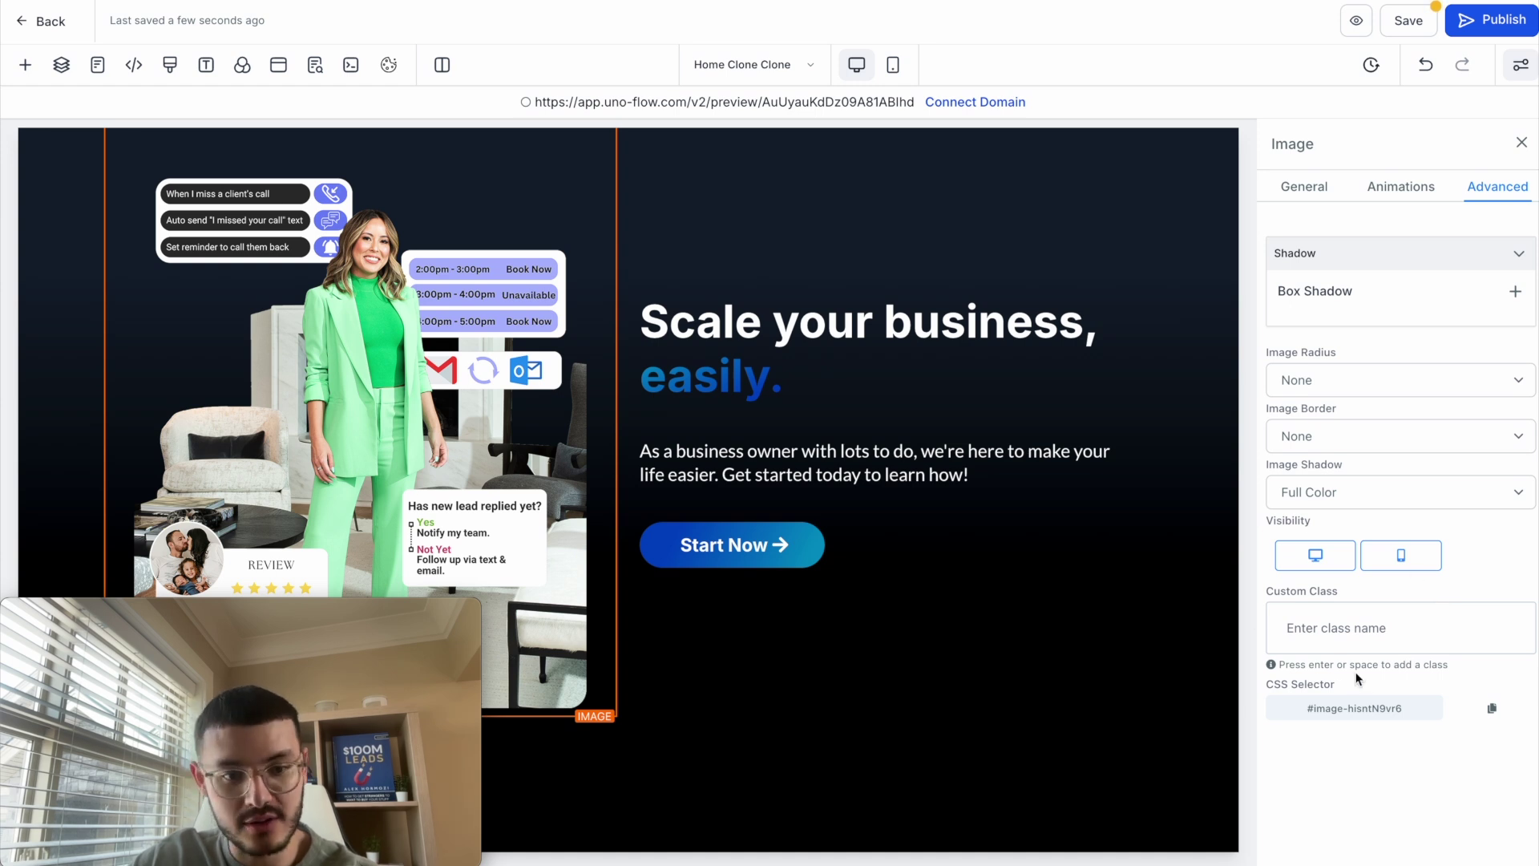
- Replace both placeholder selectors with #image-hisntN9vr6, set scale(1.05), and save the CSS
click(170, 69)
drag(615, 263, 393, 260)
key(ctrl+v)
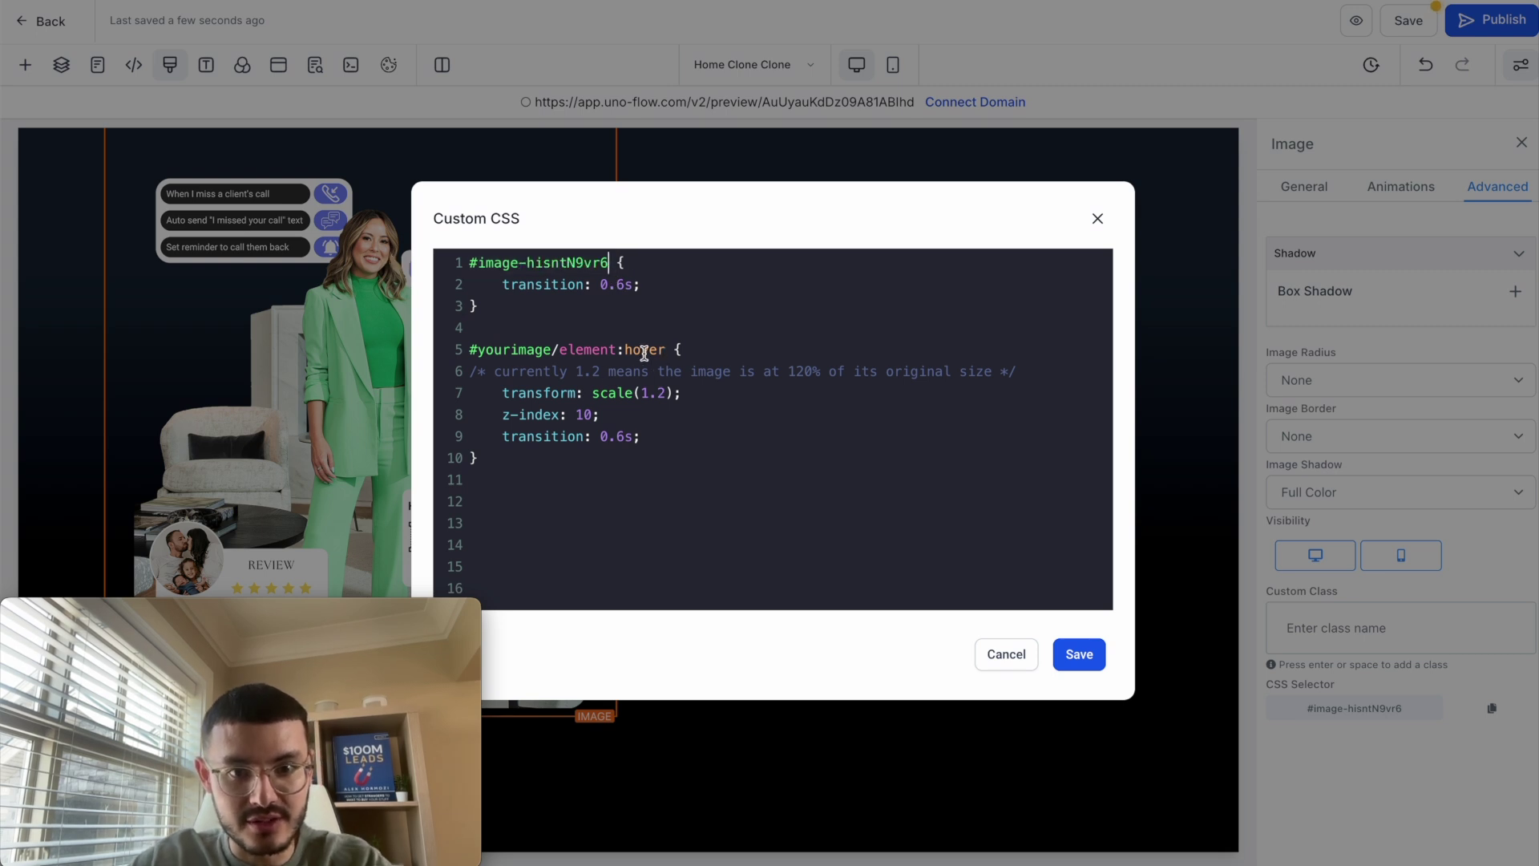
drag(615, 350, 471, 350)
key(ctrl+v)
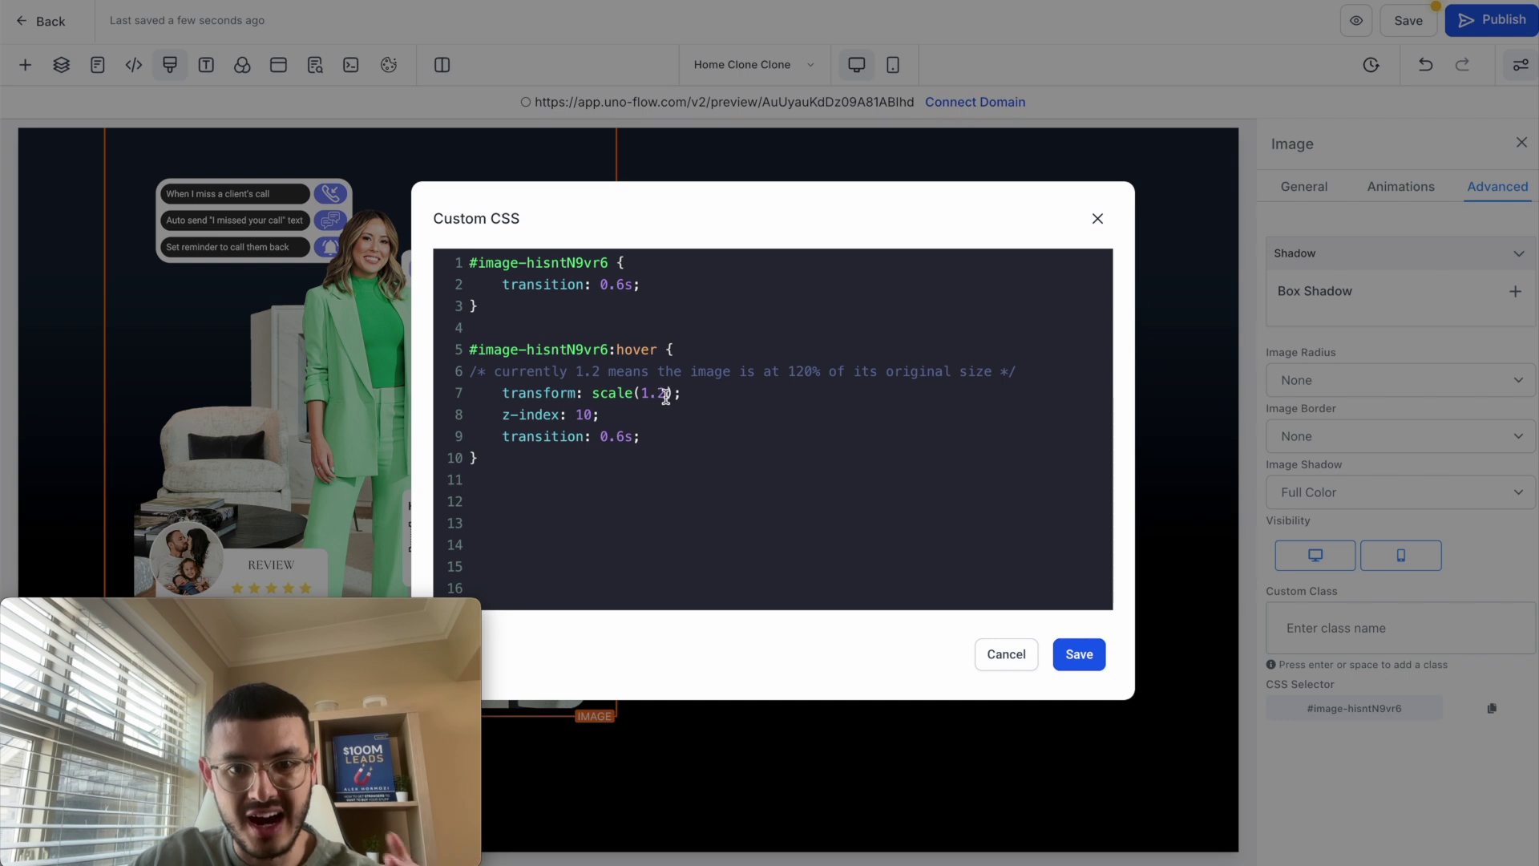
text(0)
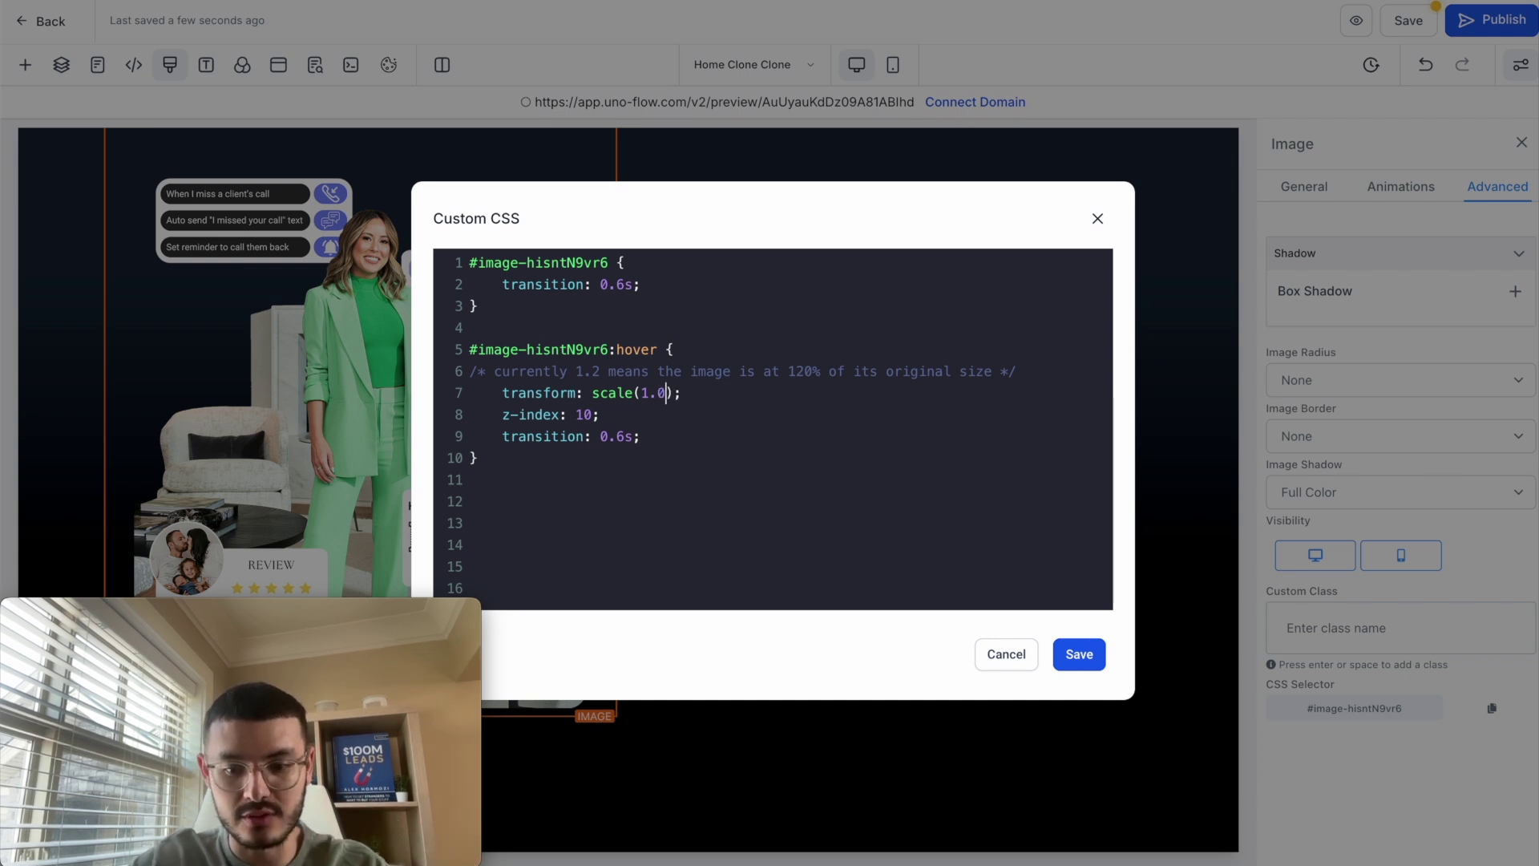
text(5)
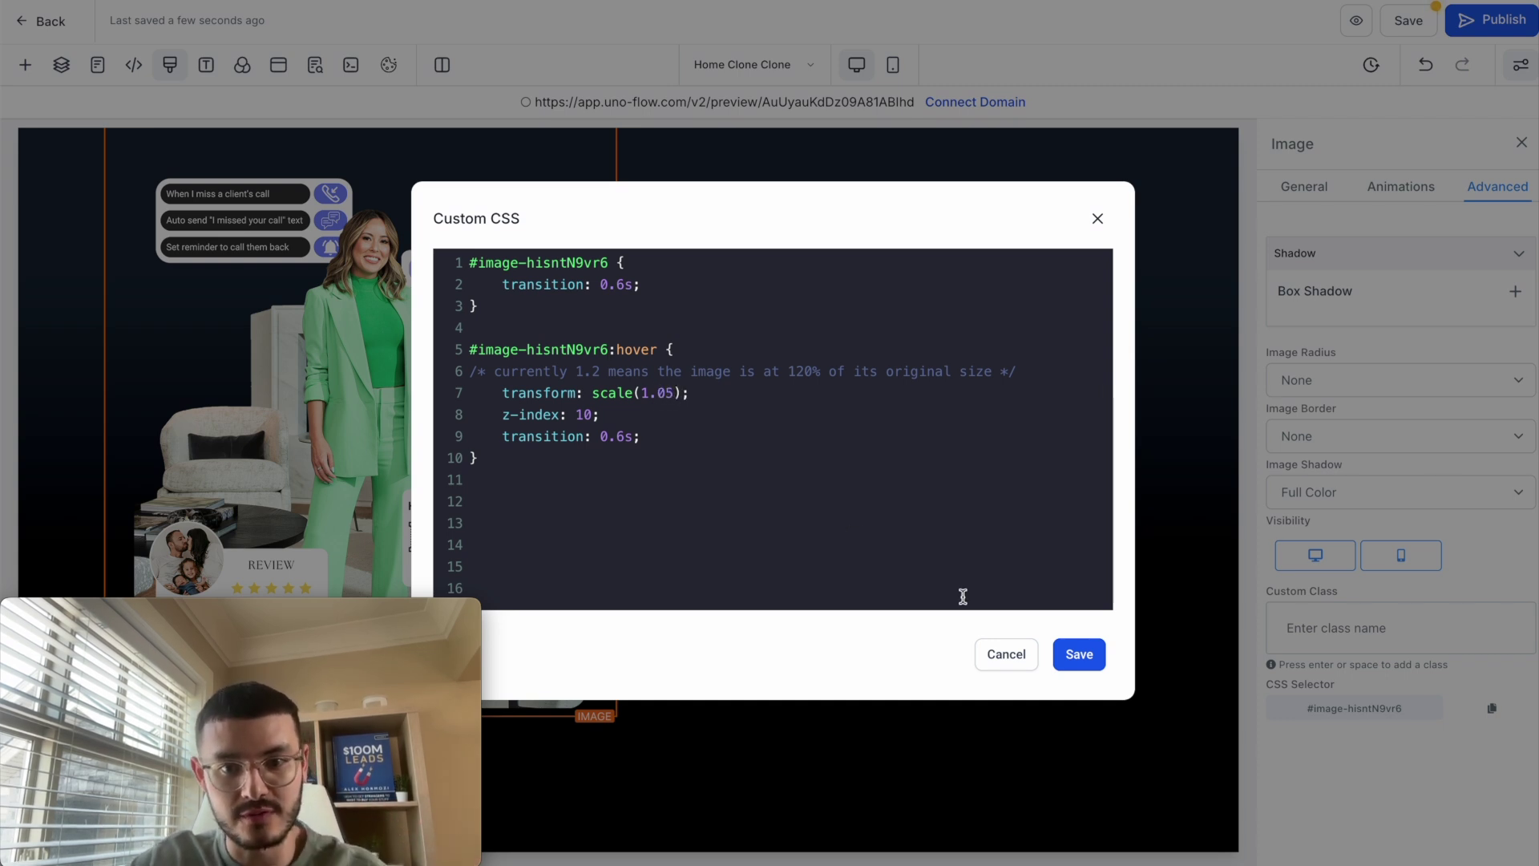
click(1073, 652)
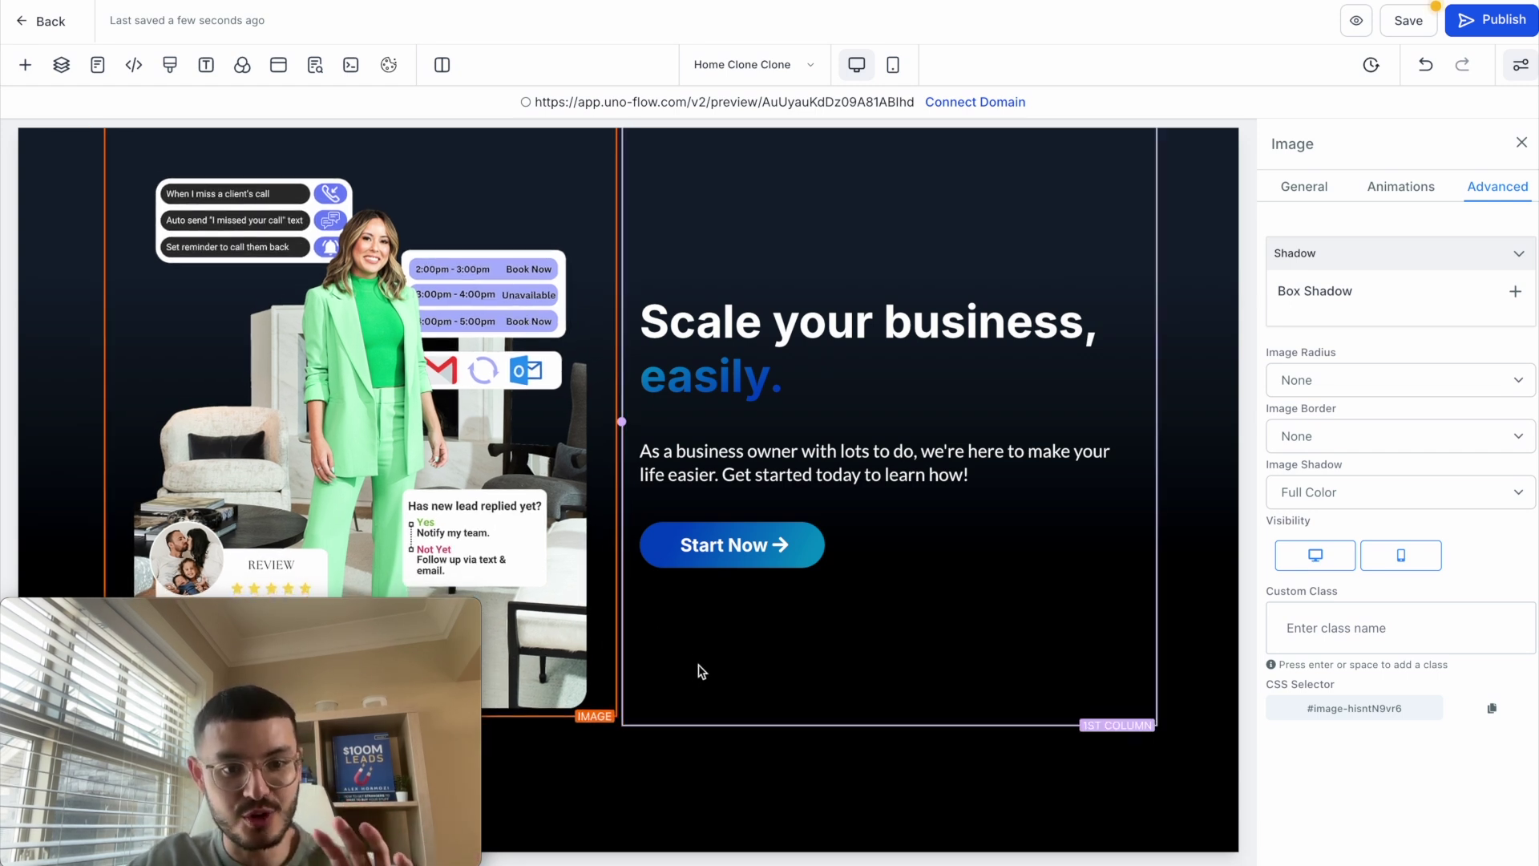
- Change the hover rule's transform from scale(1.05) to translateY(-10px) and save
click(171, 67)
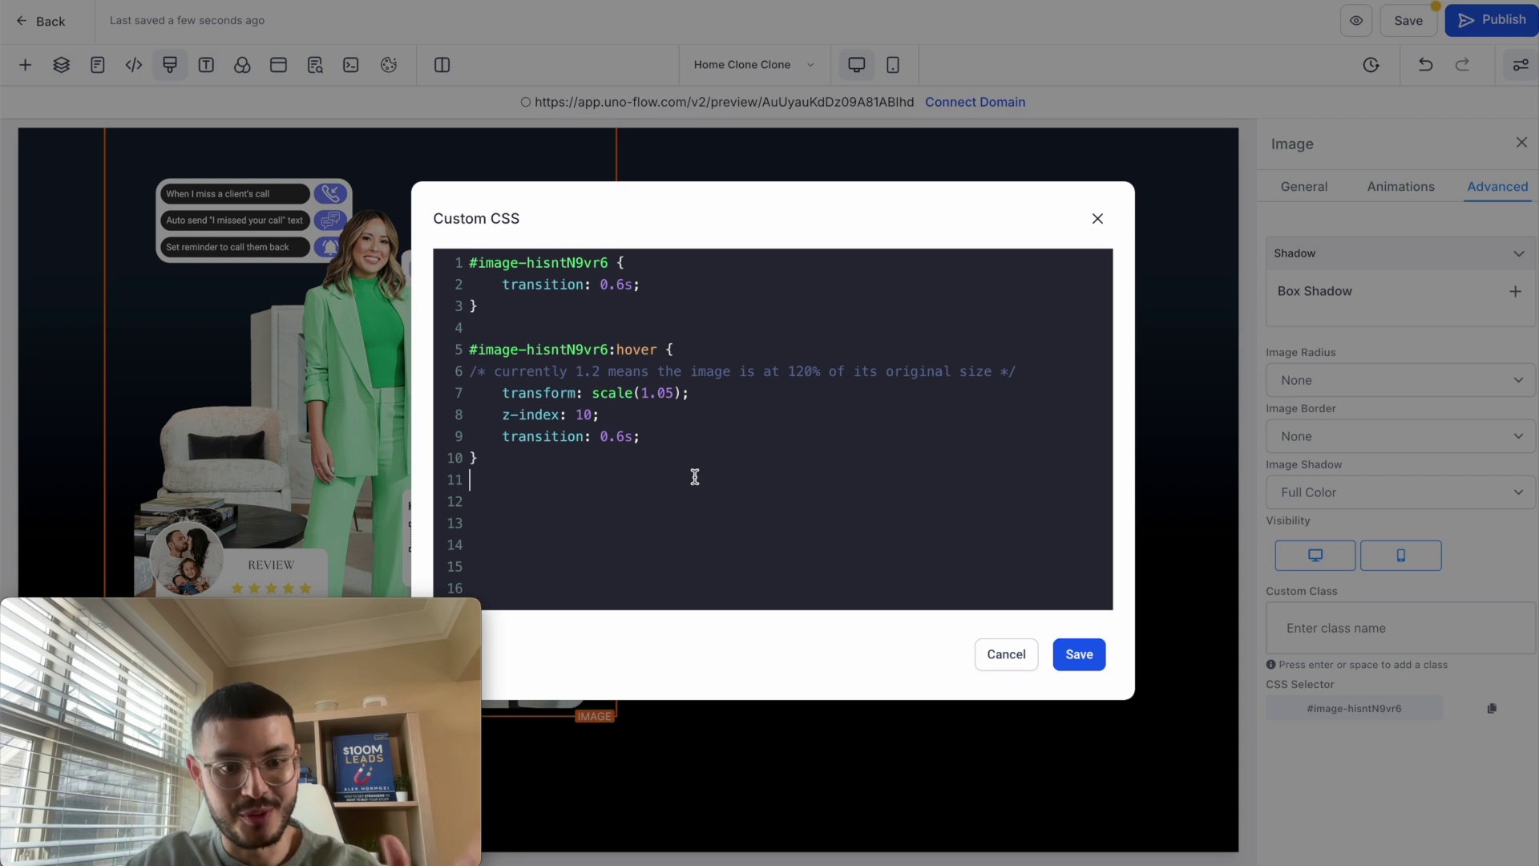
click(632, 398)
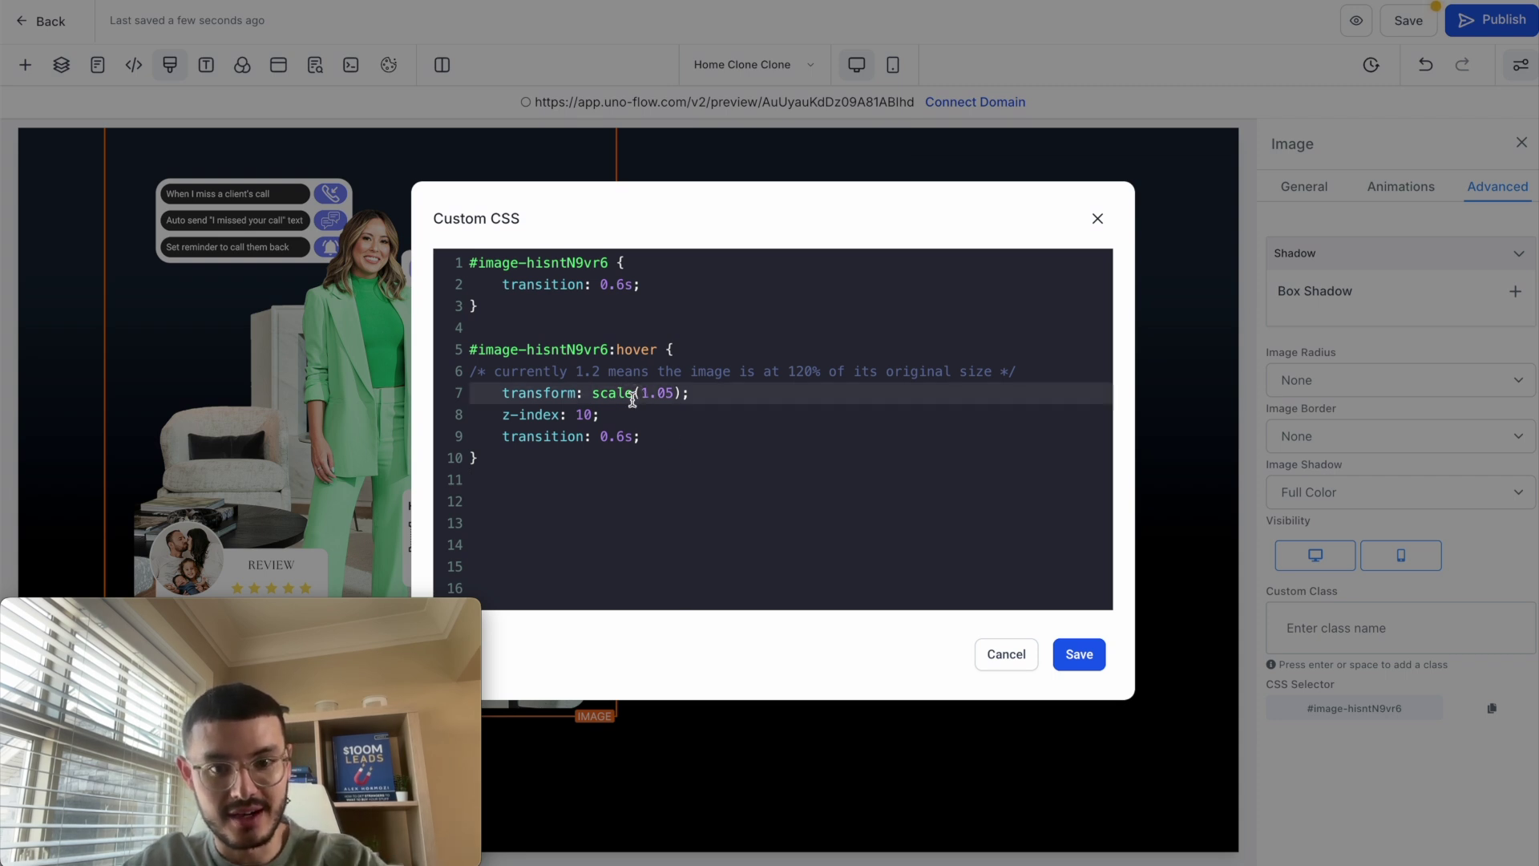
text(transform: translateY(-10px);)
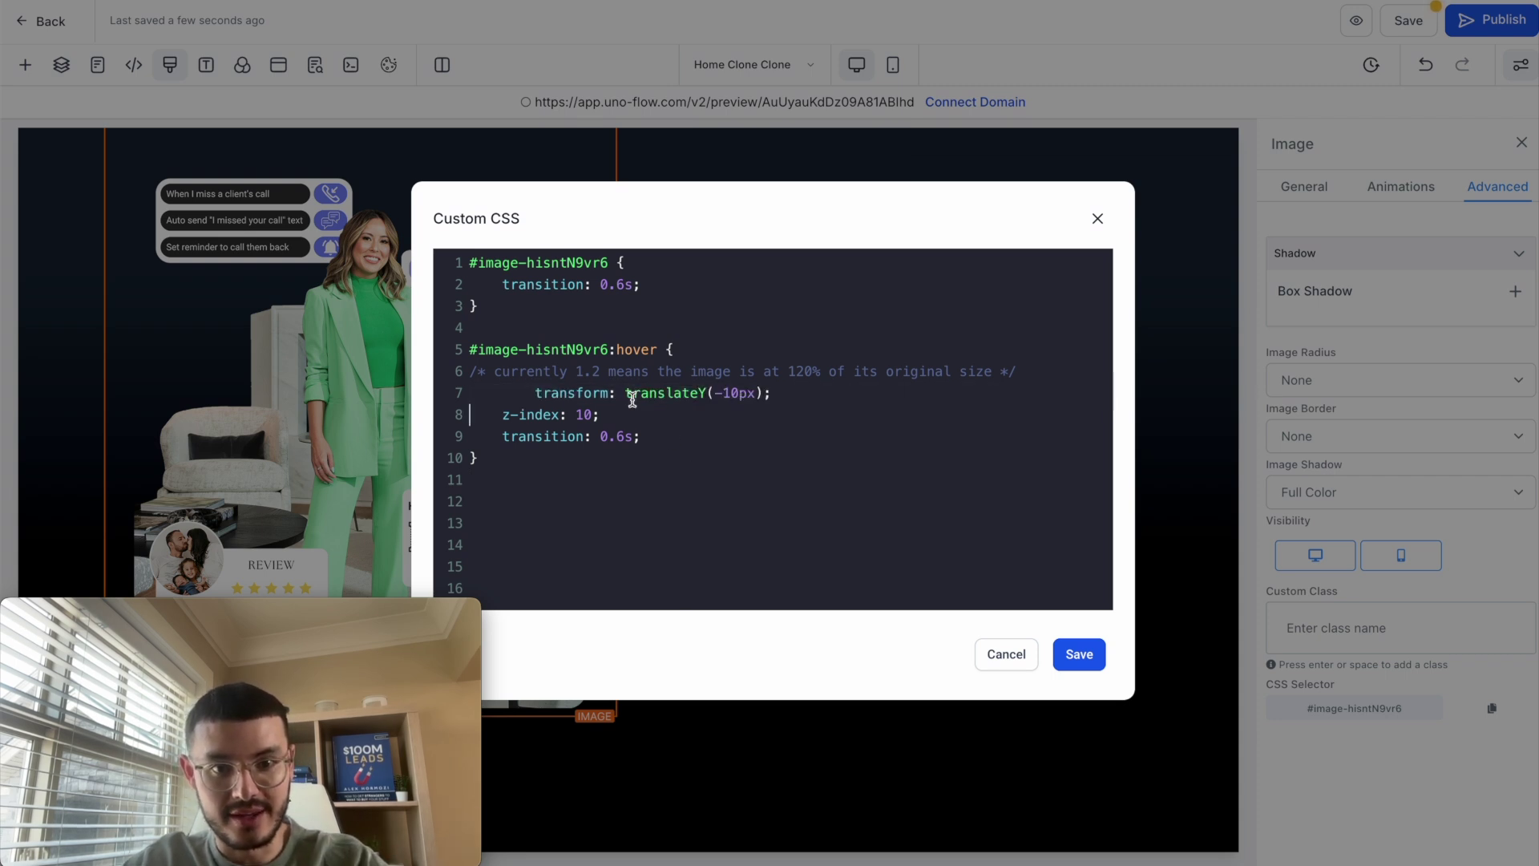
click(1079, 654)
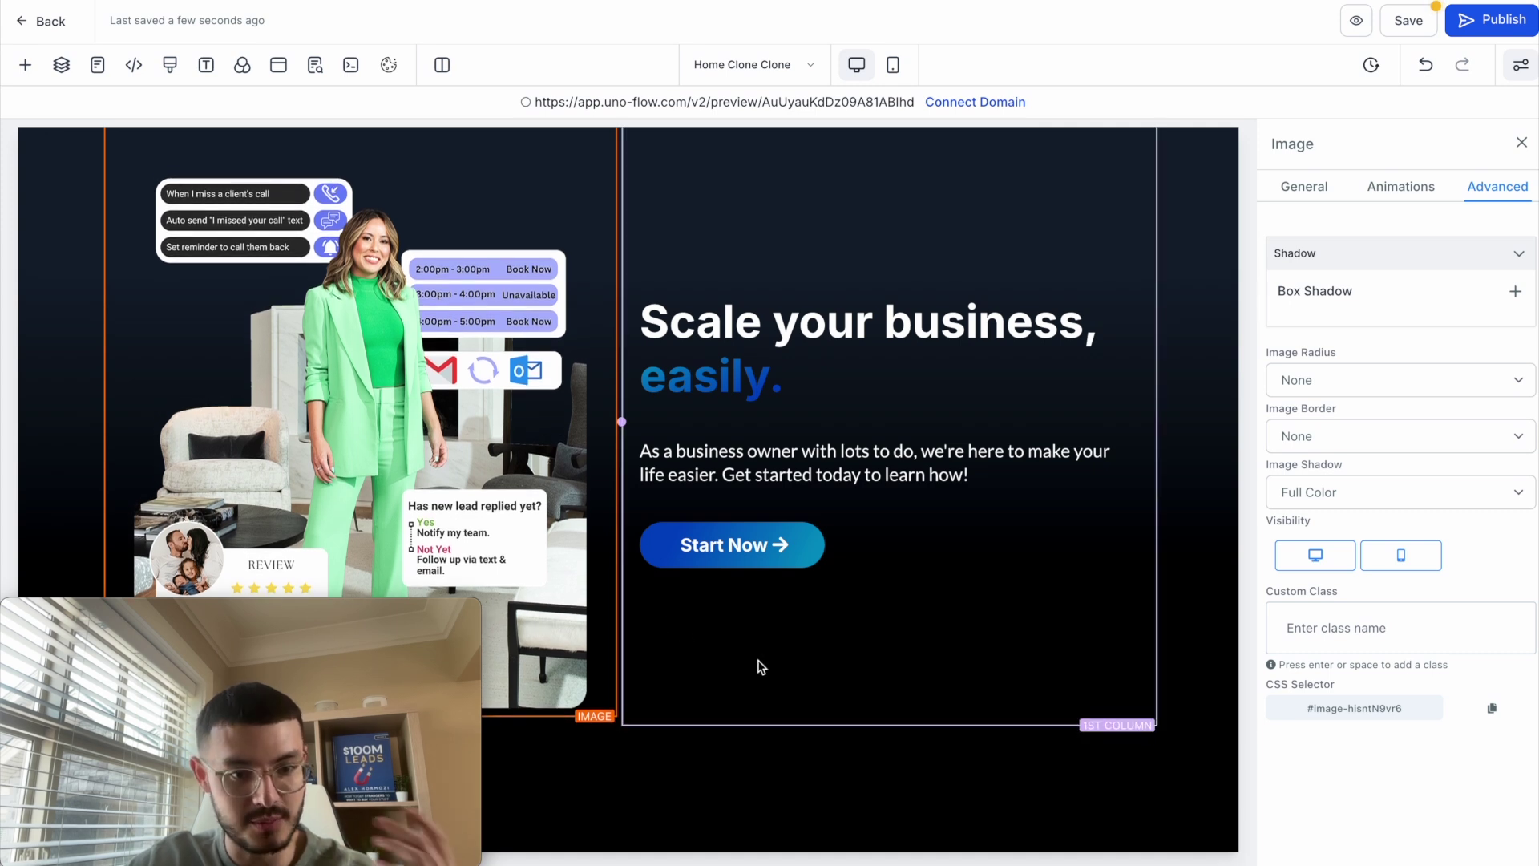
- Check the translateY(-10px) hover line in the Custom CSS, then cancel without changes
click(169, 64)
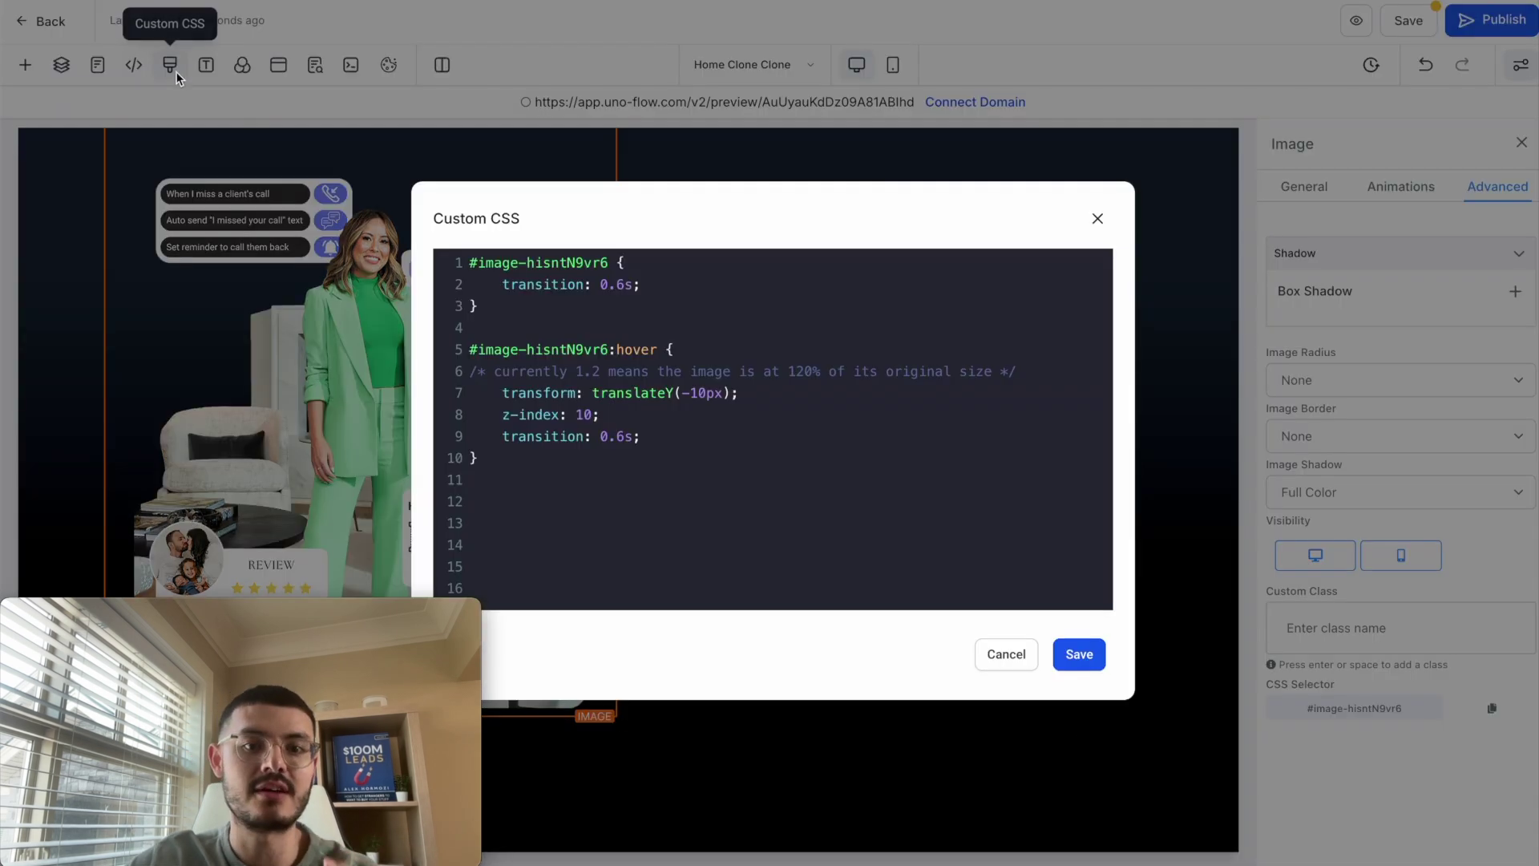
drag(505, 393, 748, 388)
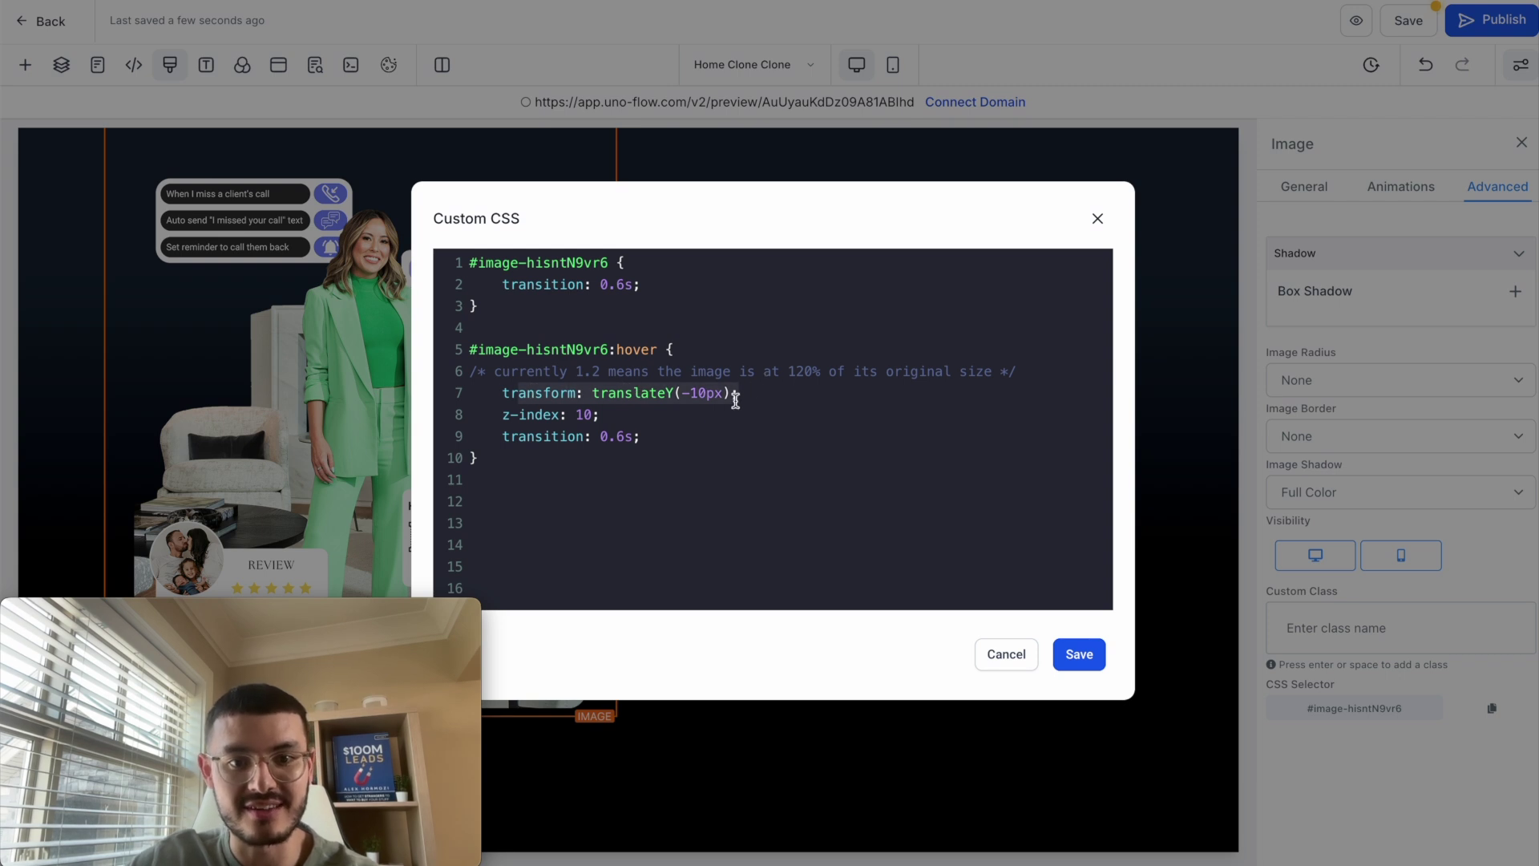
click(725, 416)
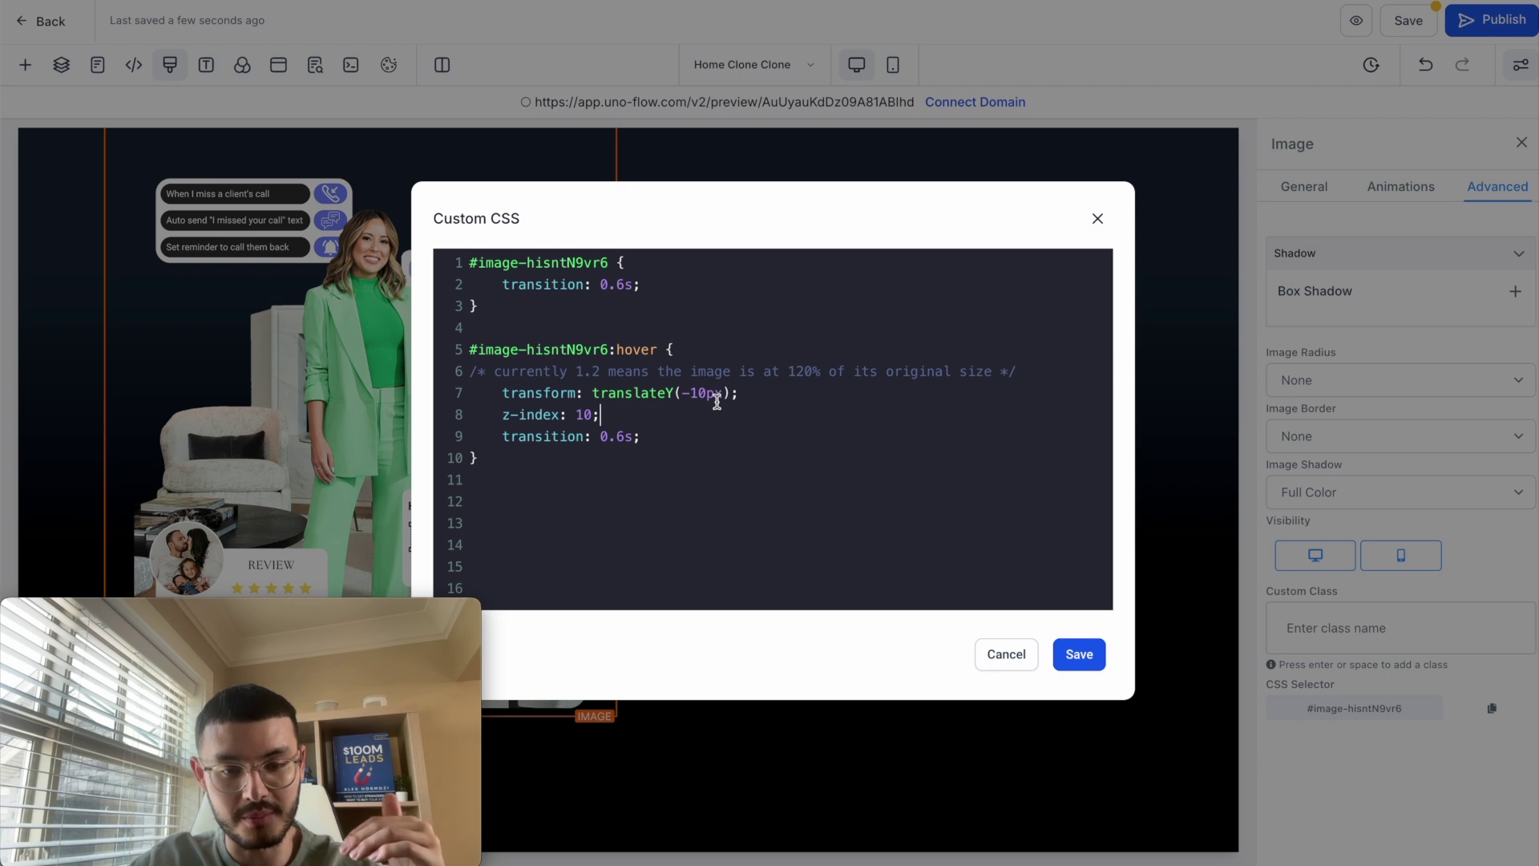
click(1004, 670)
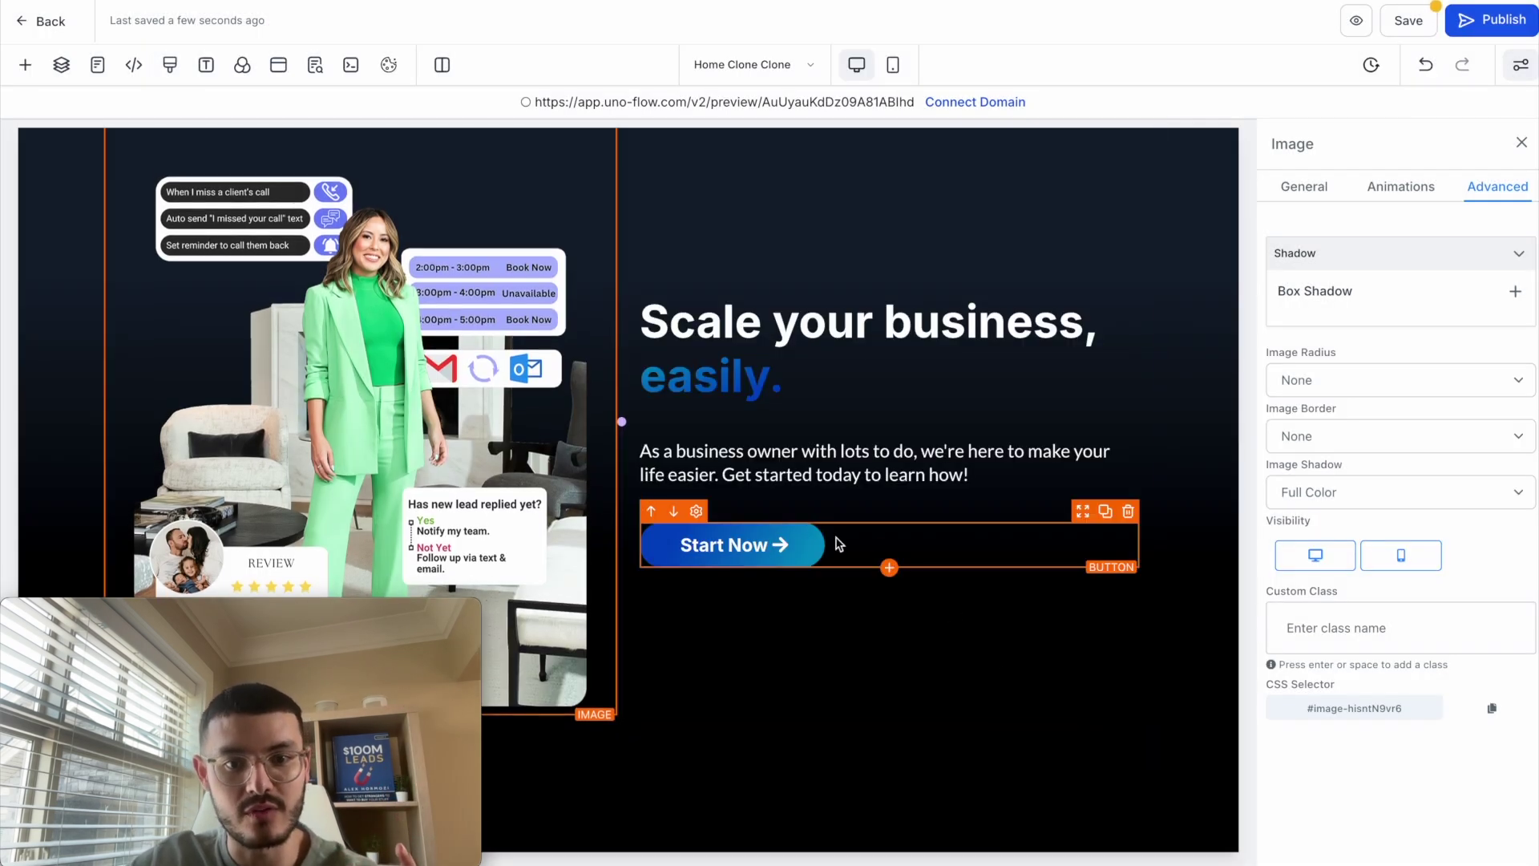
- Scroll the canvas to the boundary below the hero image section
scroll(962, 749, up, 9)
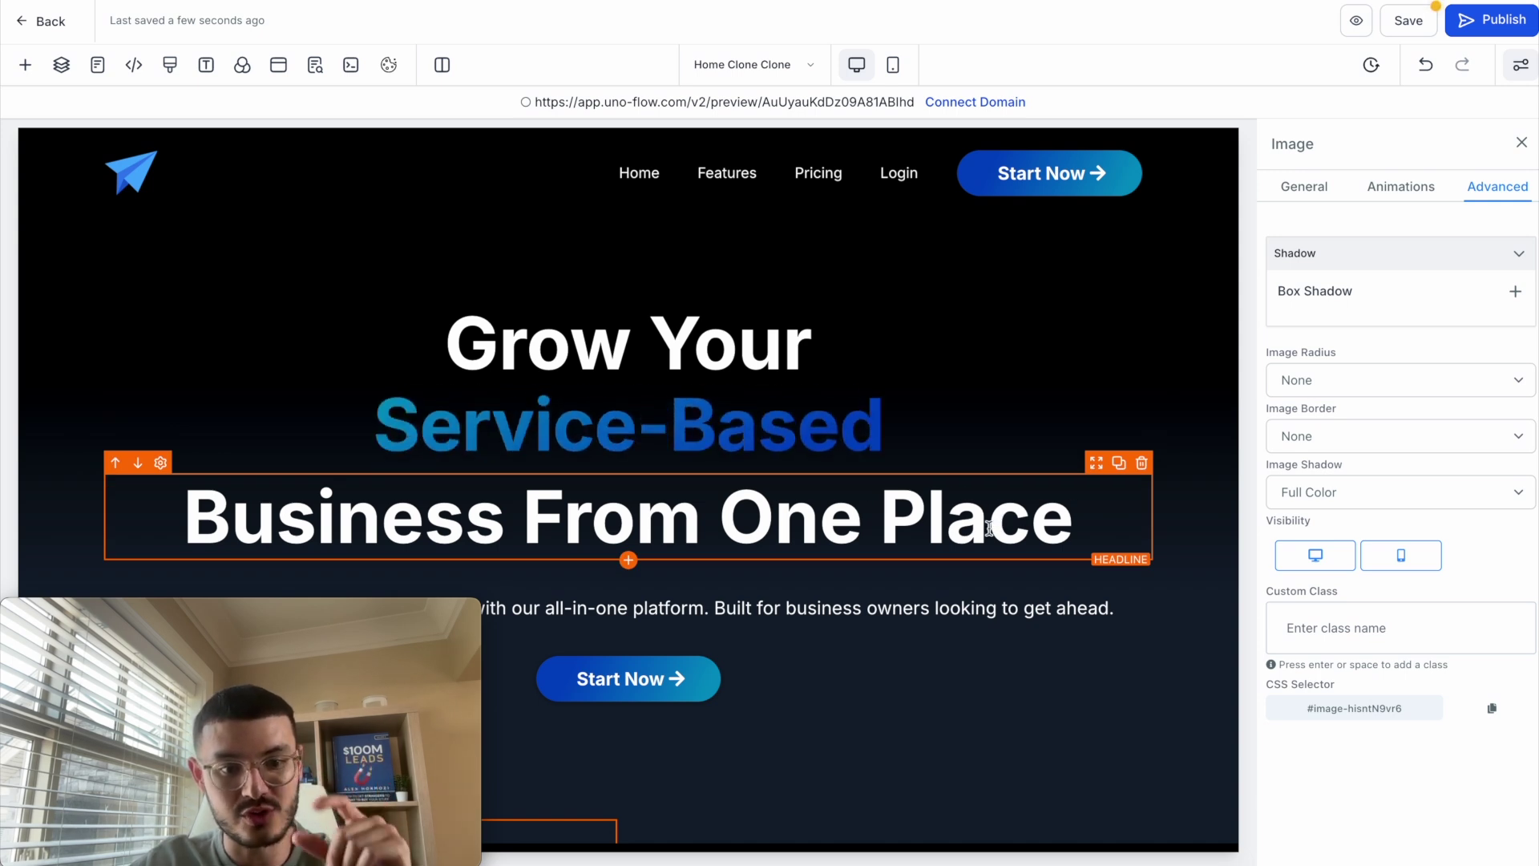
scroll(954, 529, down, 8)
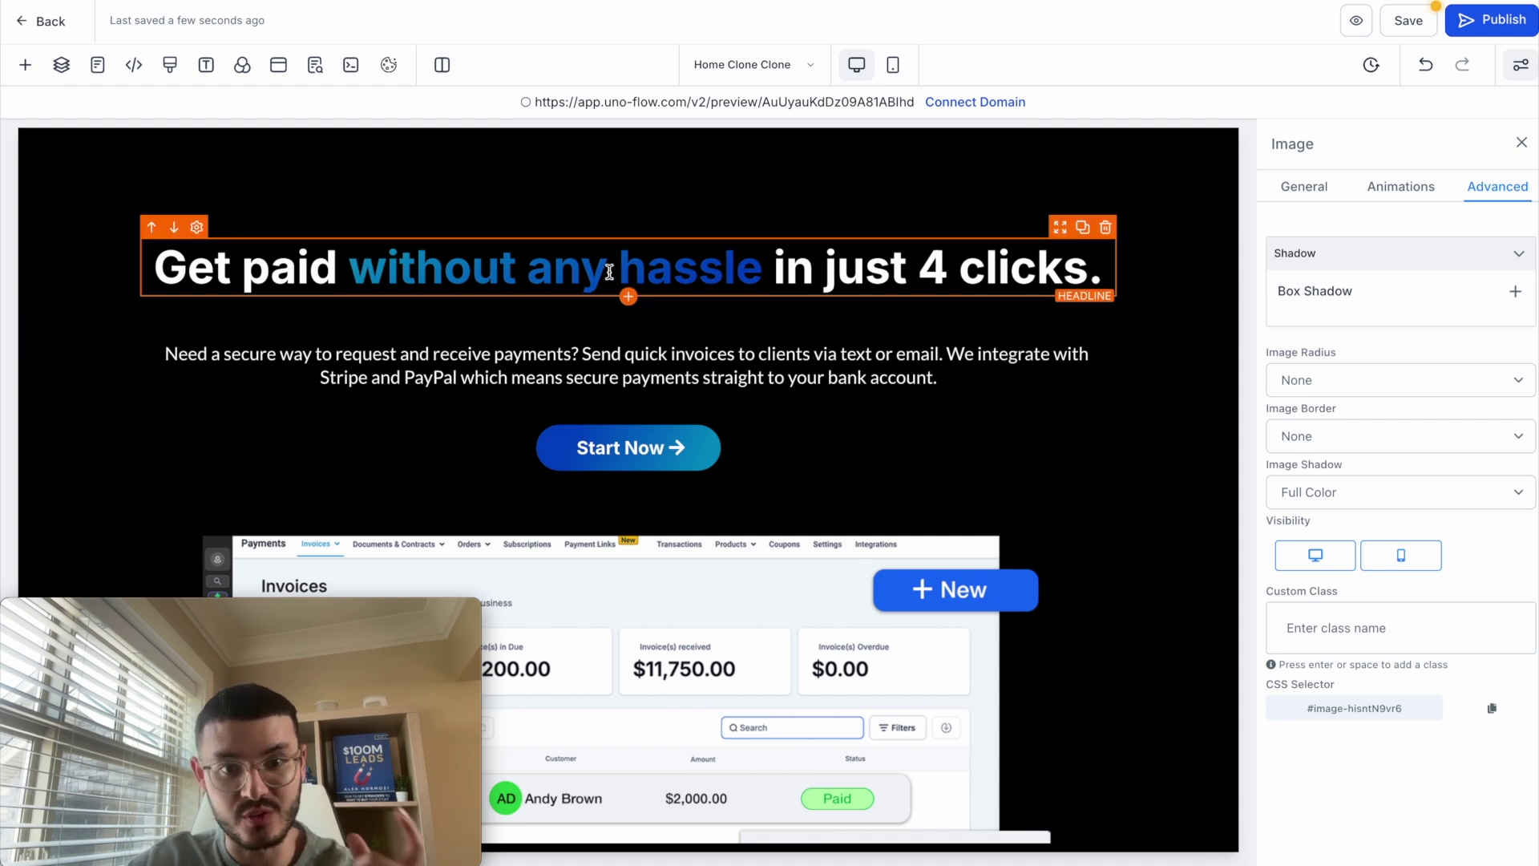
scroll(762, 279, down, 20)
scroll(763, 279, up, 10)
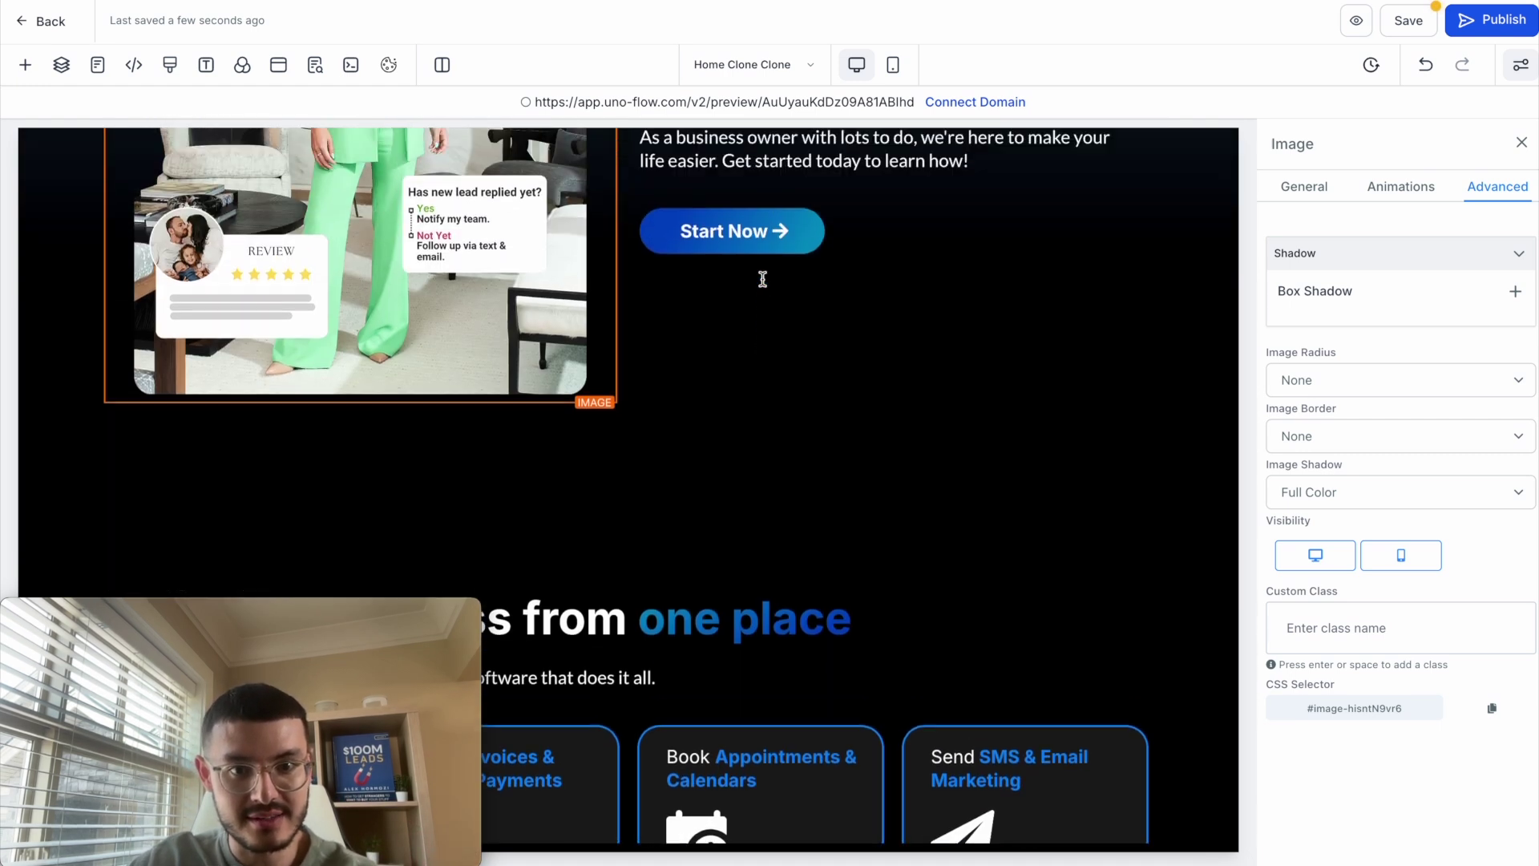
- Insert a full-width section with a two-column row below the hero image section
click(629, 388)
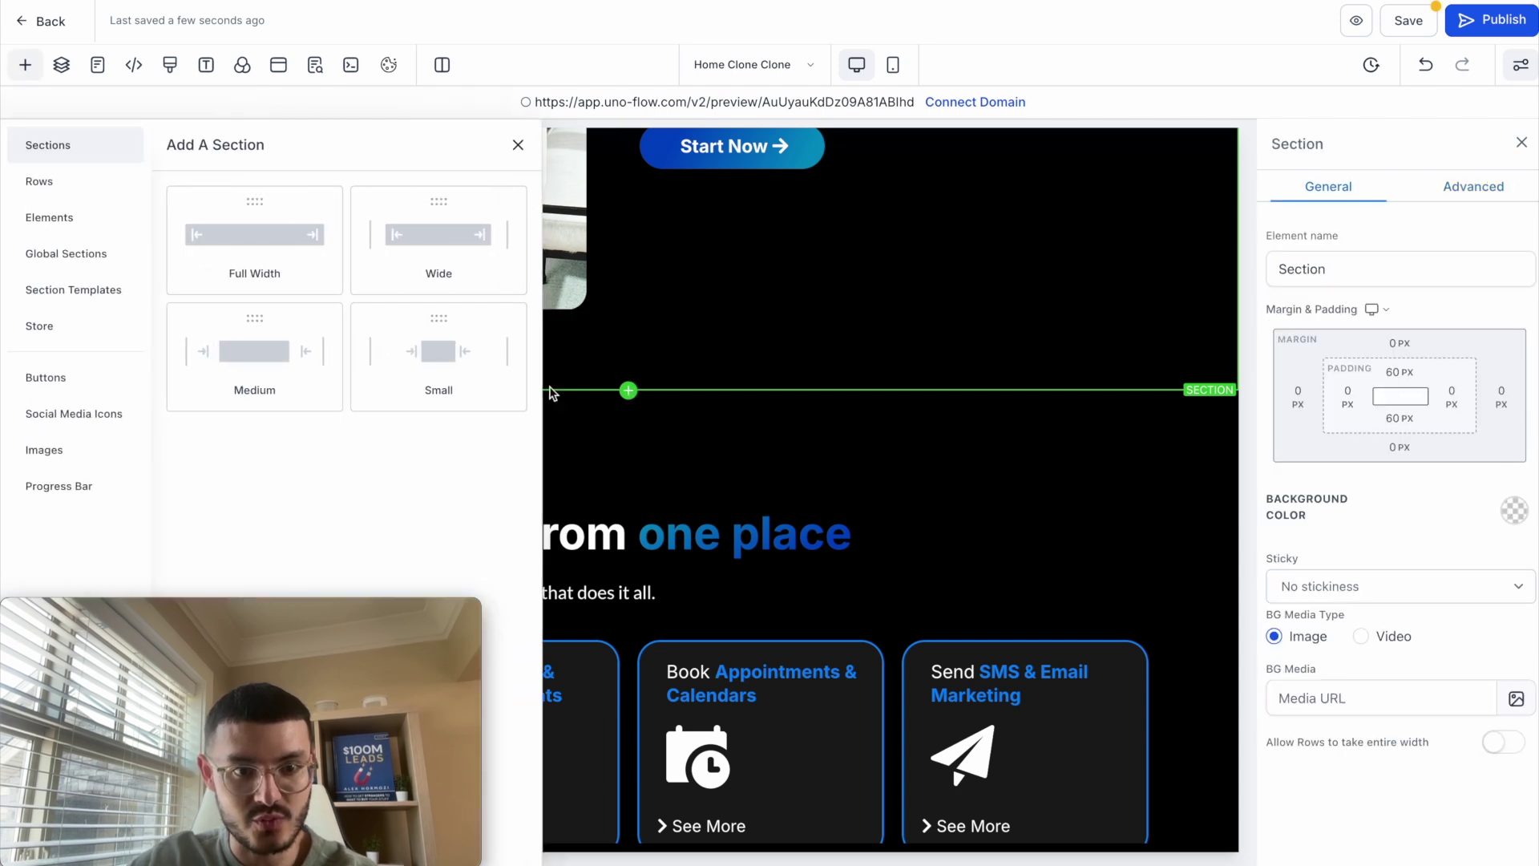
click(230, 245)
click(629, 267)
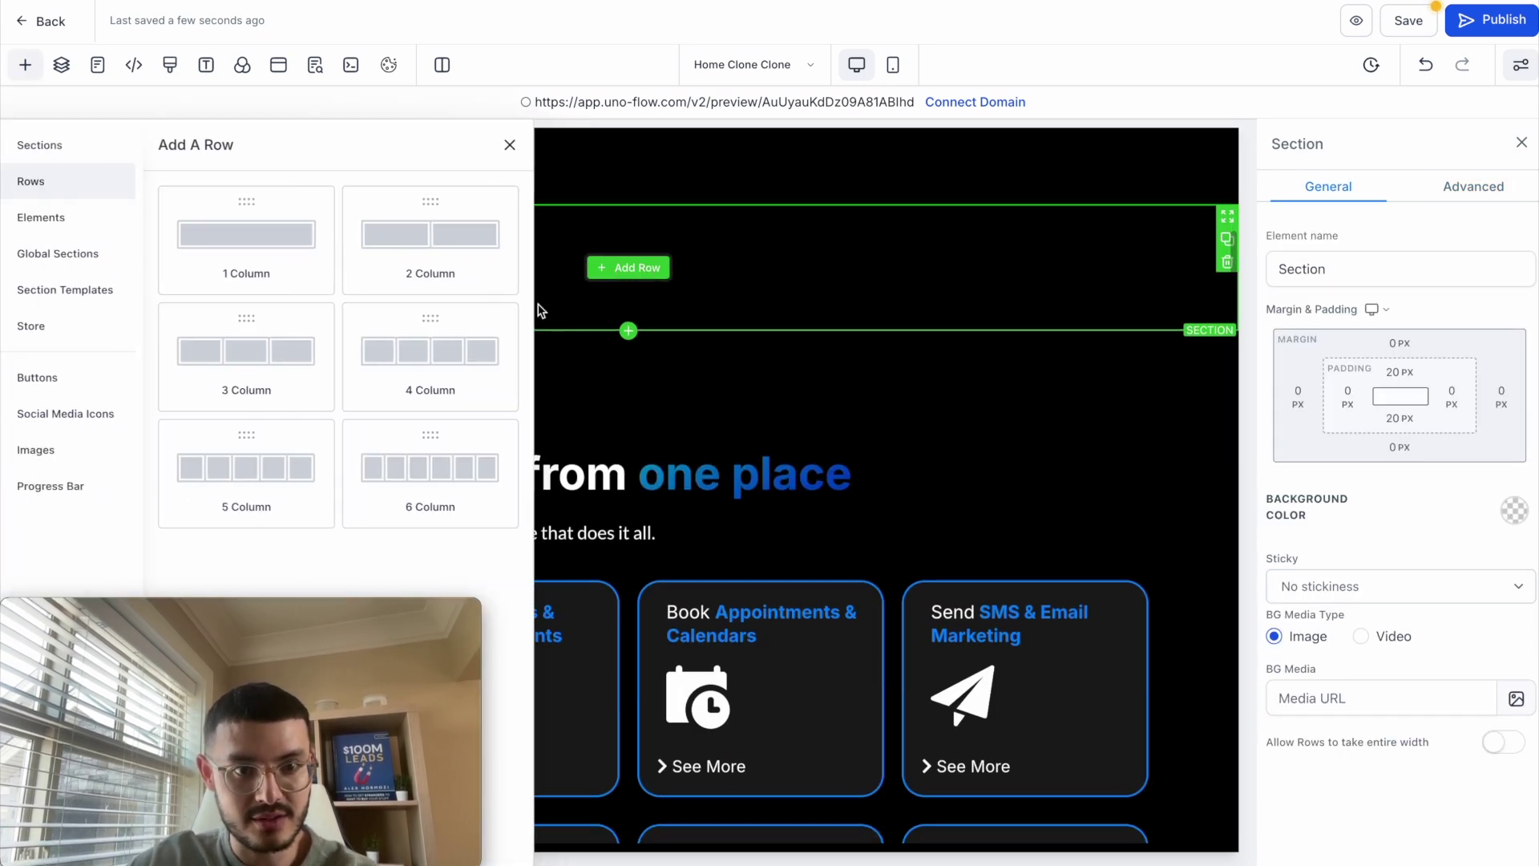
click(417, 233)
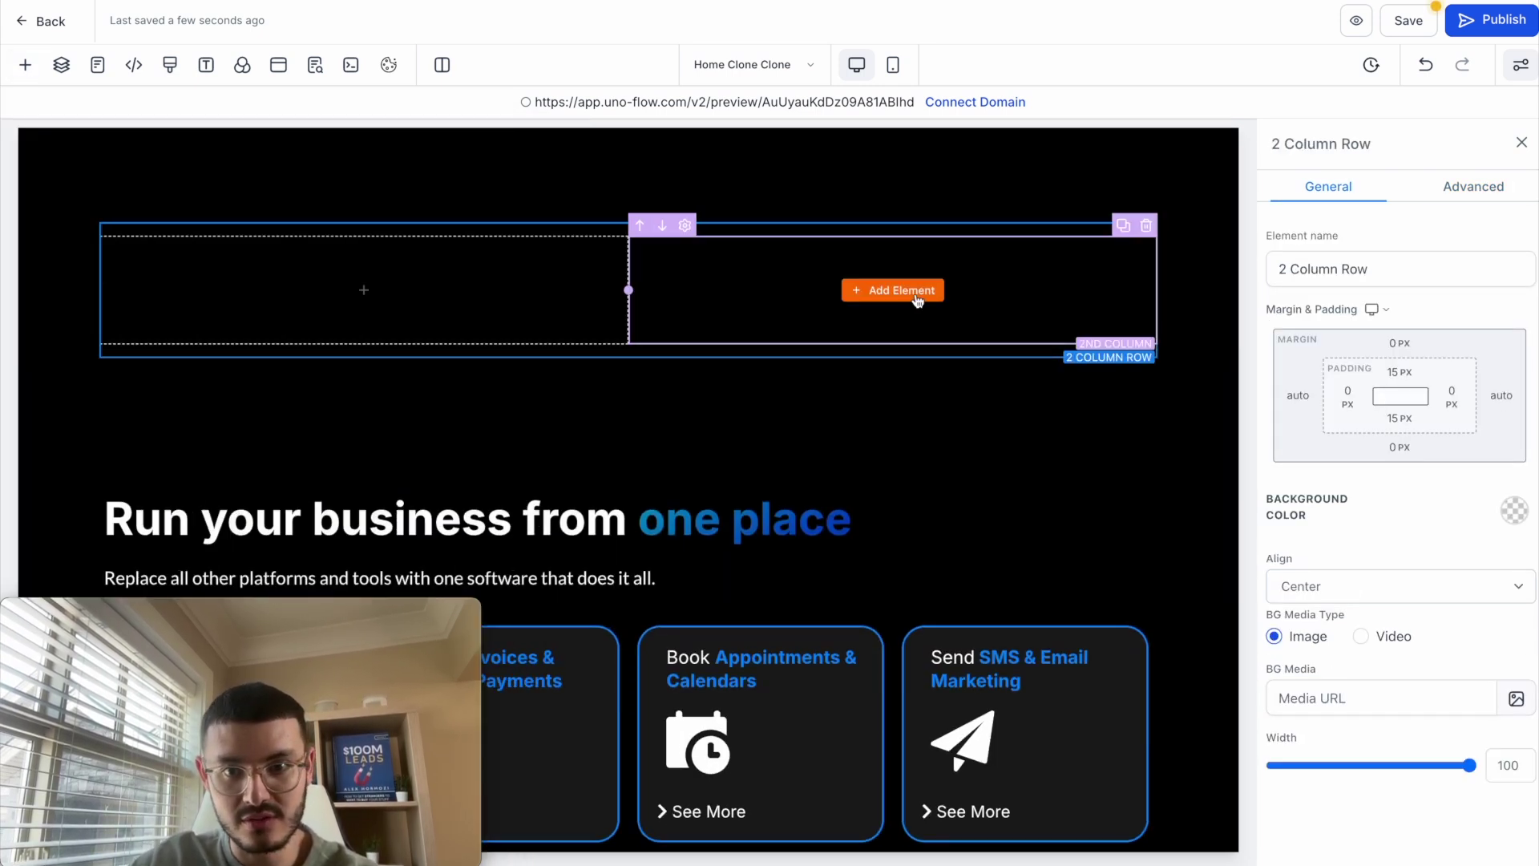
- Put a laptop-on-sofa photo from Media Storage in column 2 and a headline in column 1
click(917, 296)
click(361, 200)
text(im)
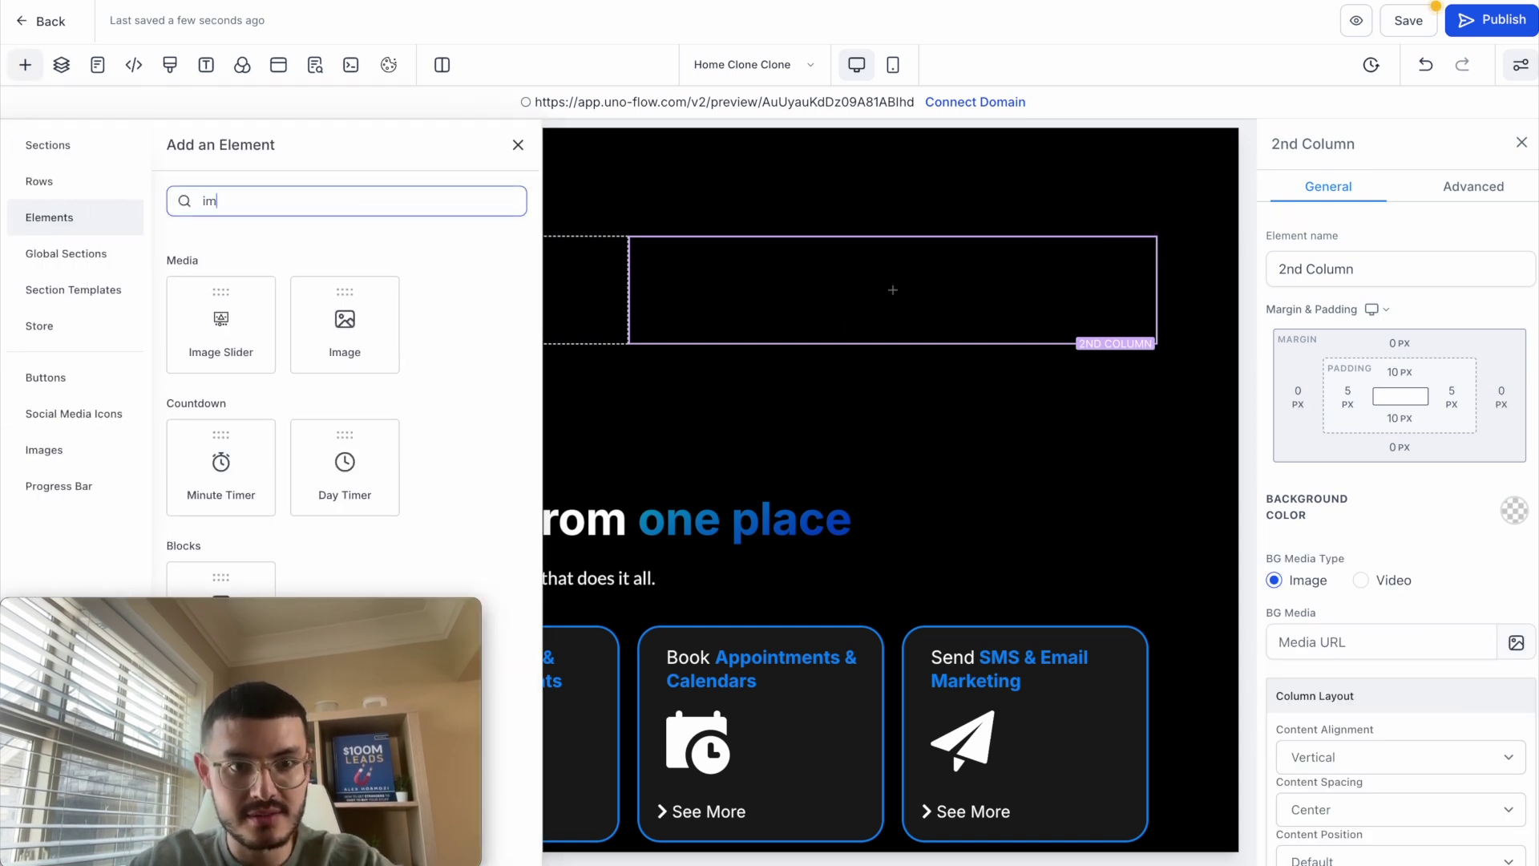
click(345, 321)
click(383, 391)
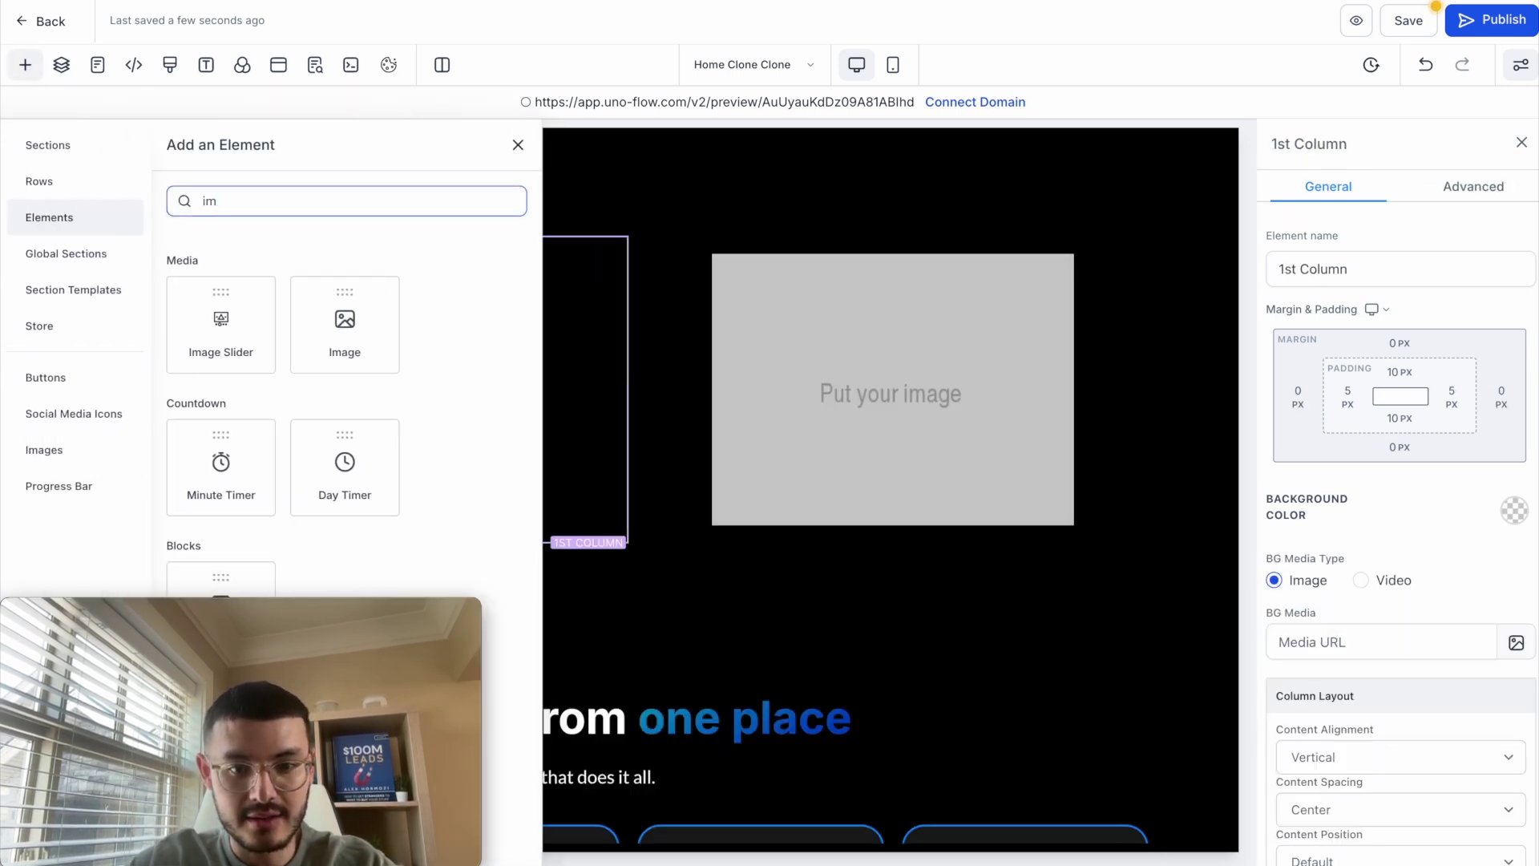
click(945, 360)
click(1499, 767)
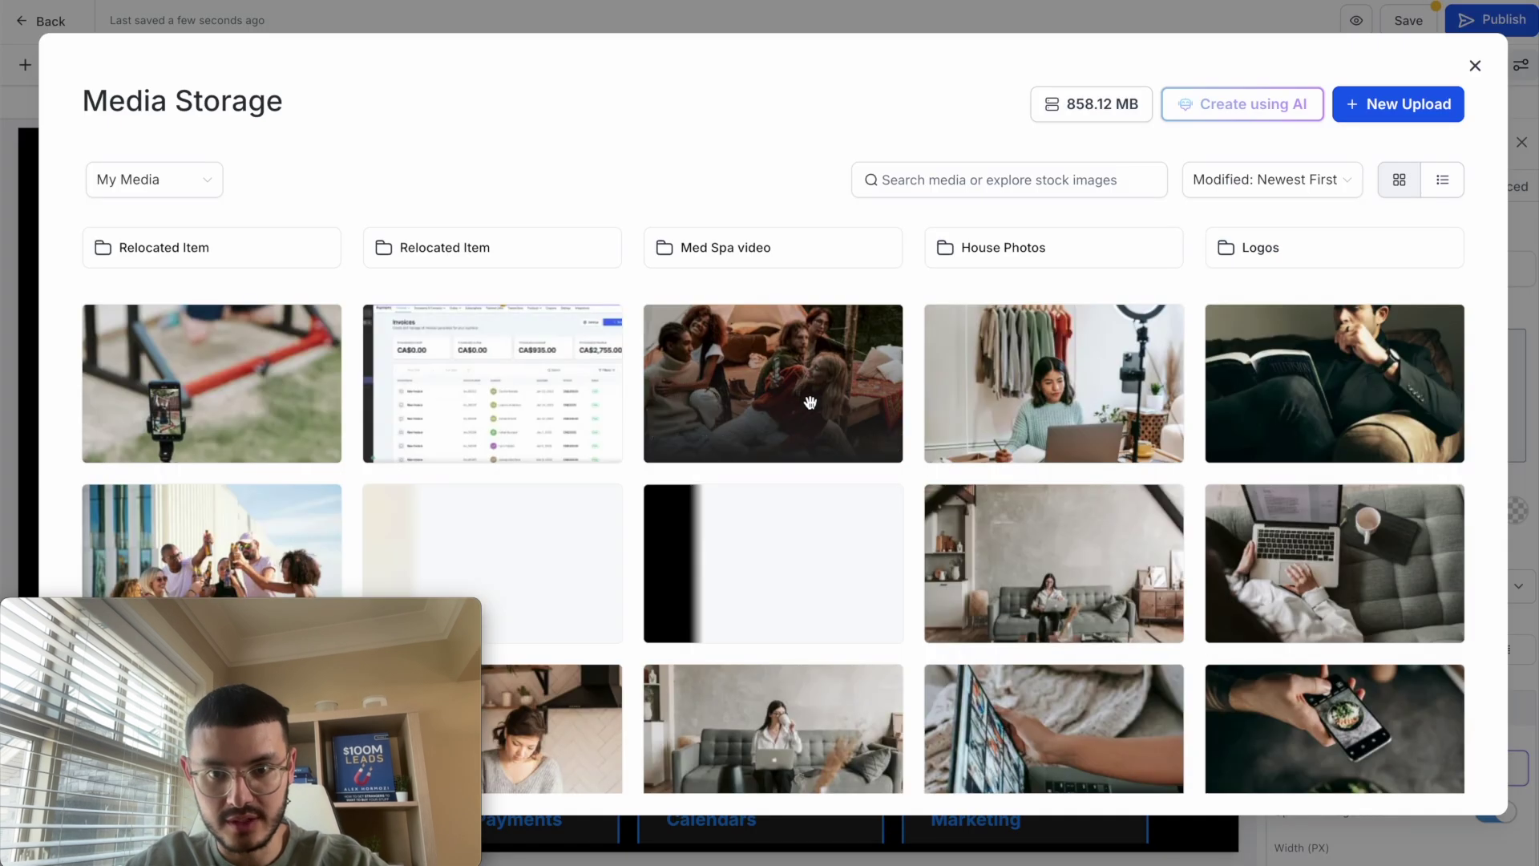
click(811, 401)
click(604, 522)
click(440, 357)
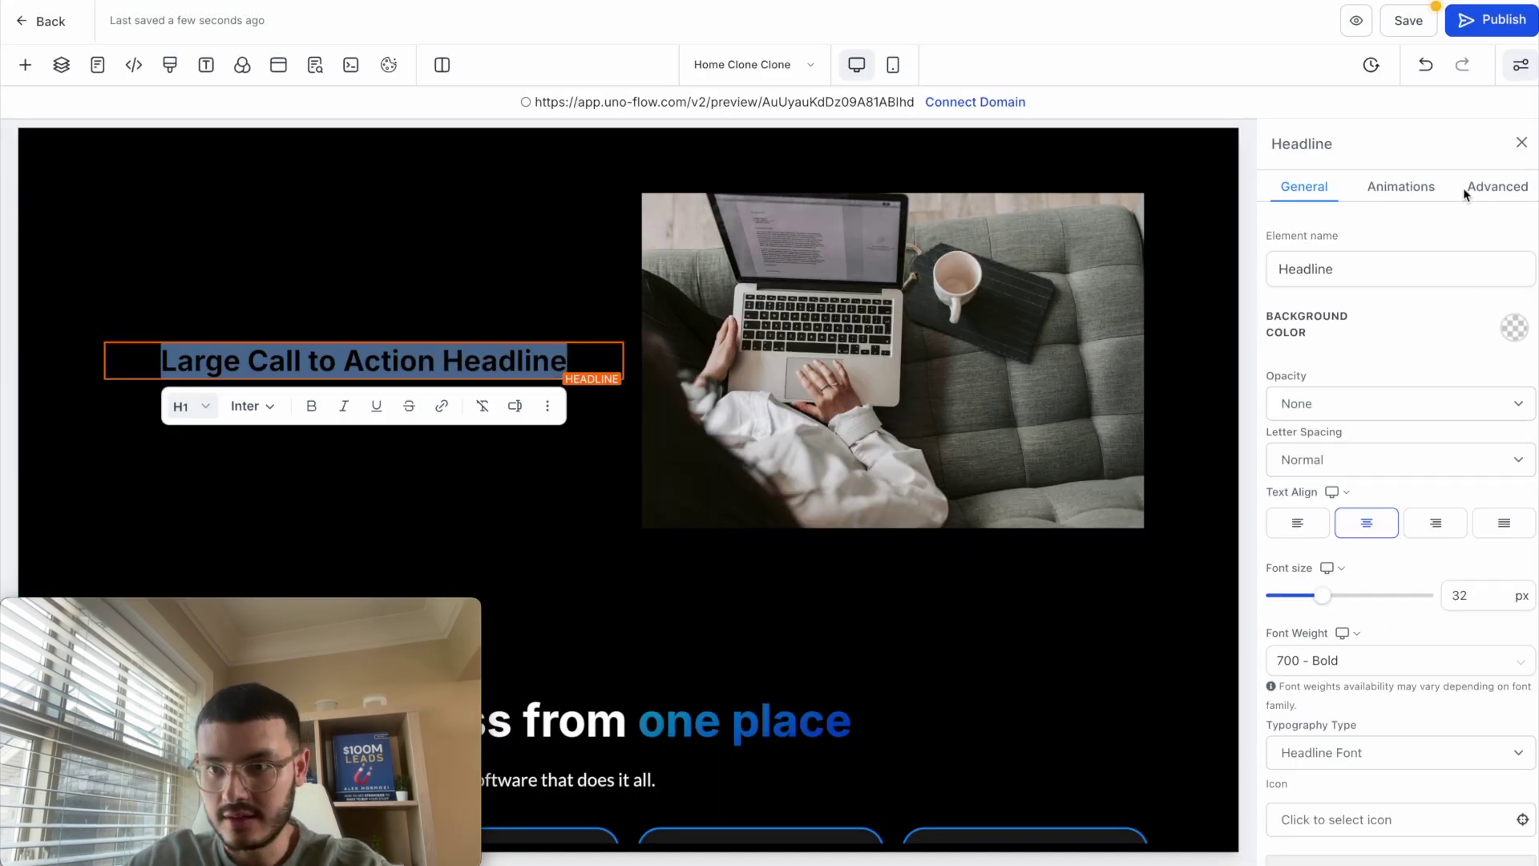
- Set the headline colour and the bold text colour to white
scroll(1373, 627, down, 5)
click(1504, 346)
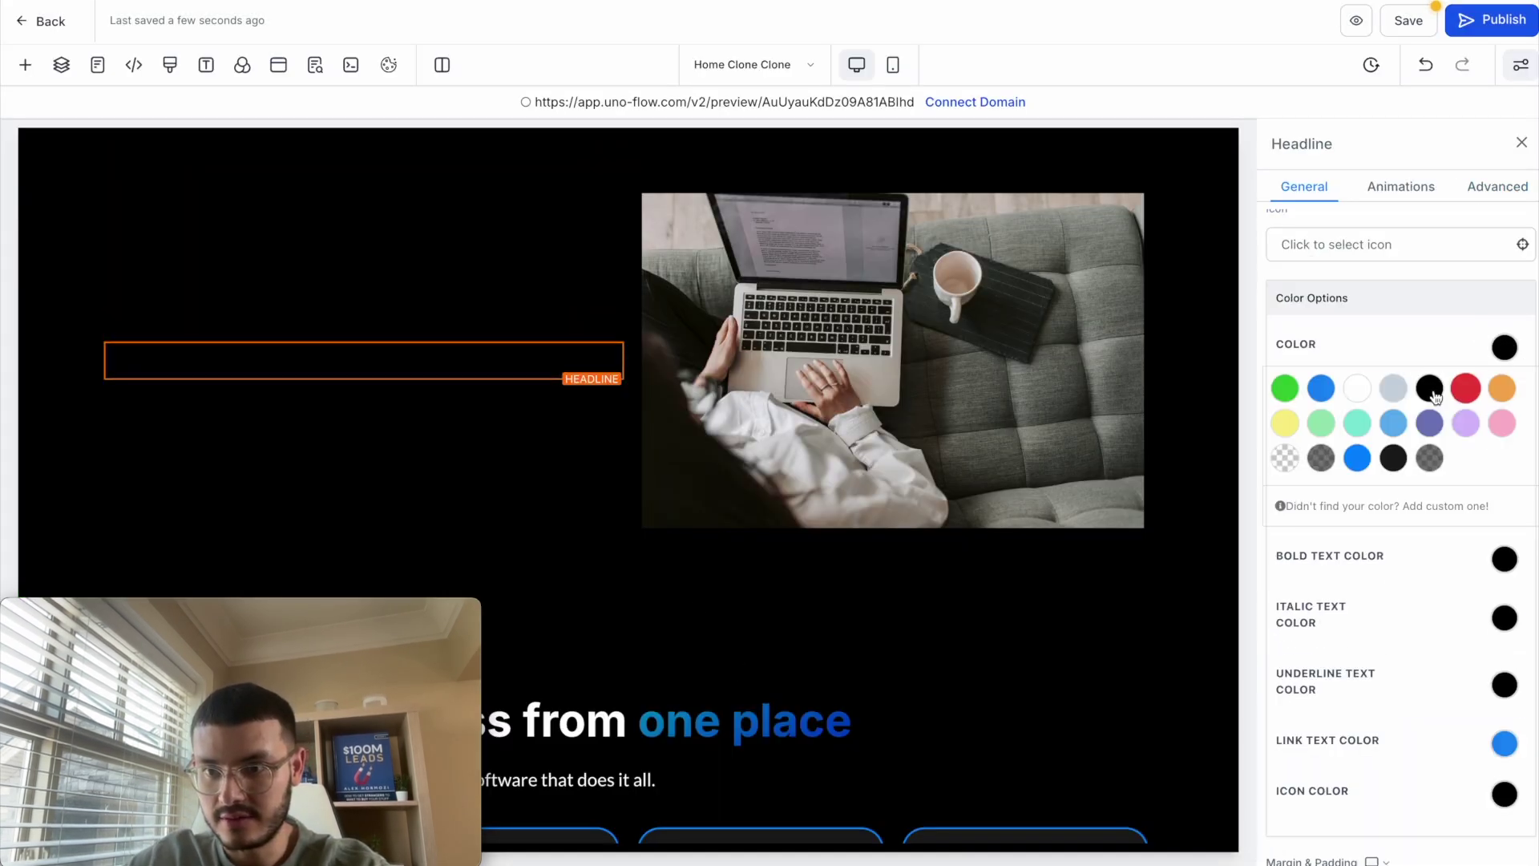
click(1354, 390)
click(1505, 559)
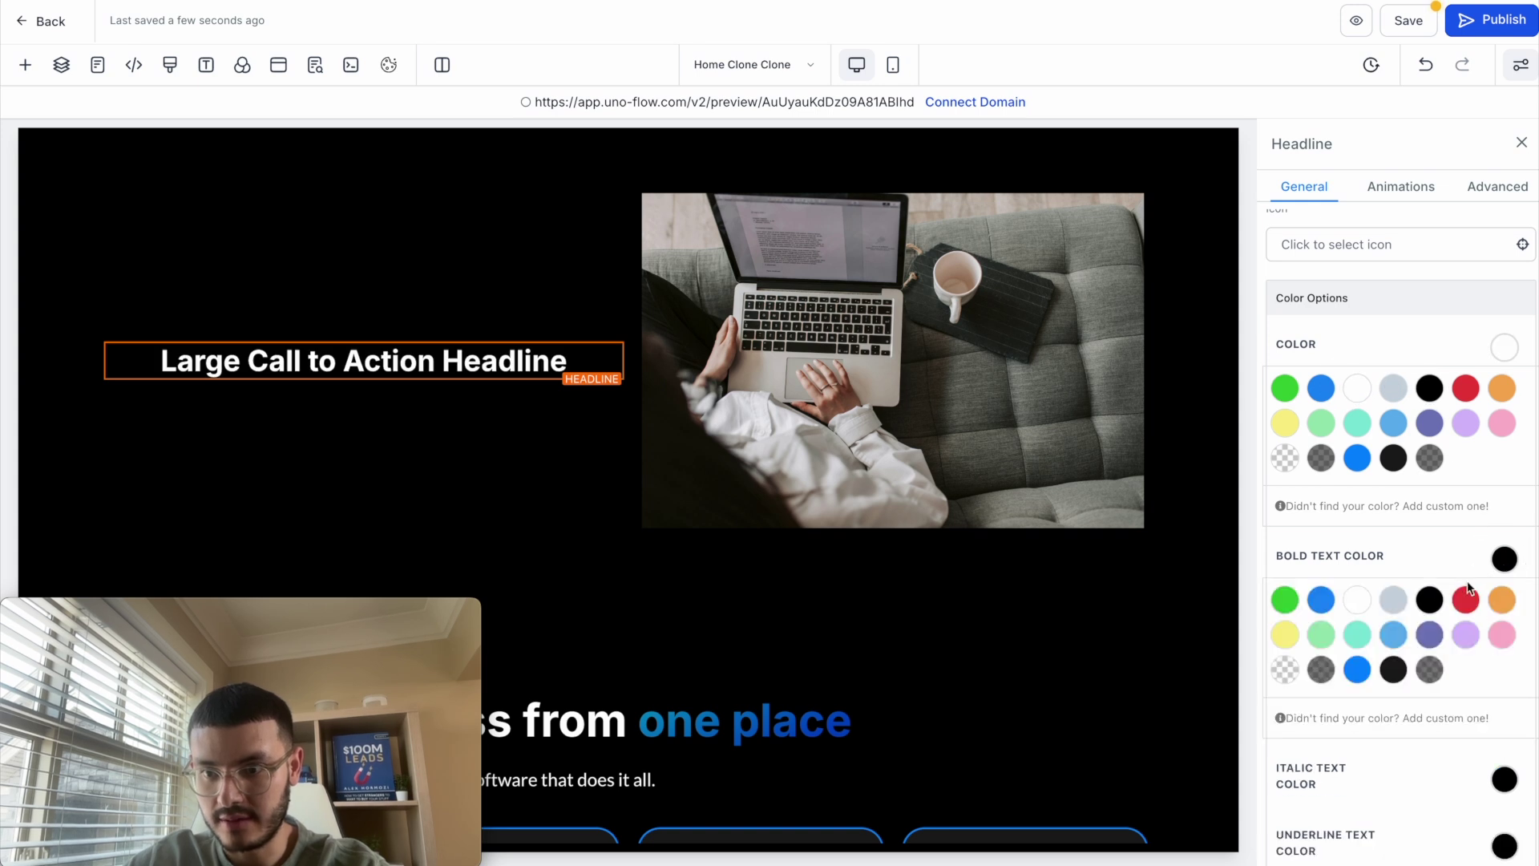
click(1357, 601)
- Change the headline to 'Your business in one place.' with 'in one place.' in bold
click(364, 356)
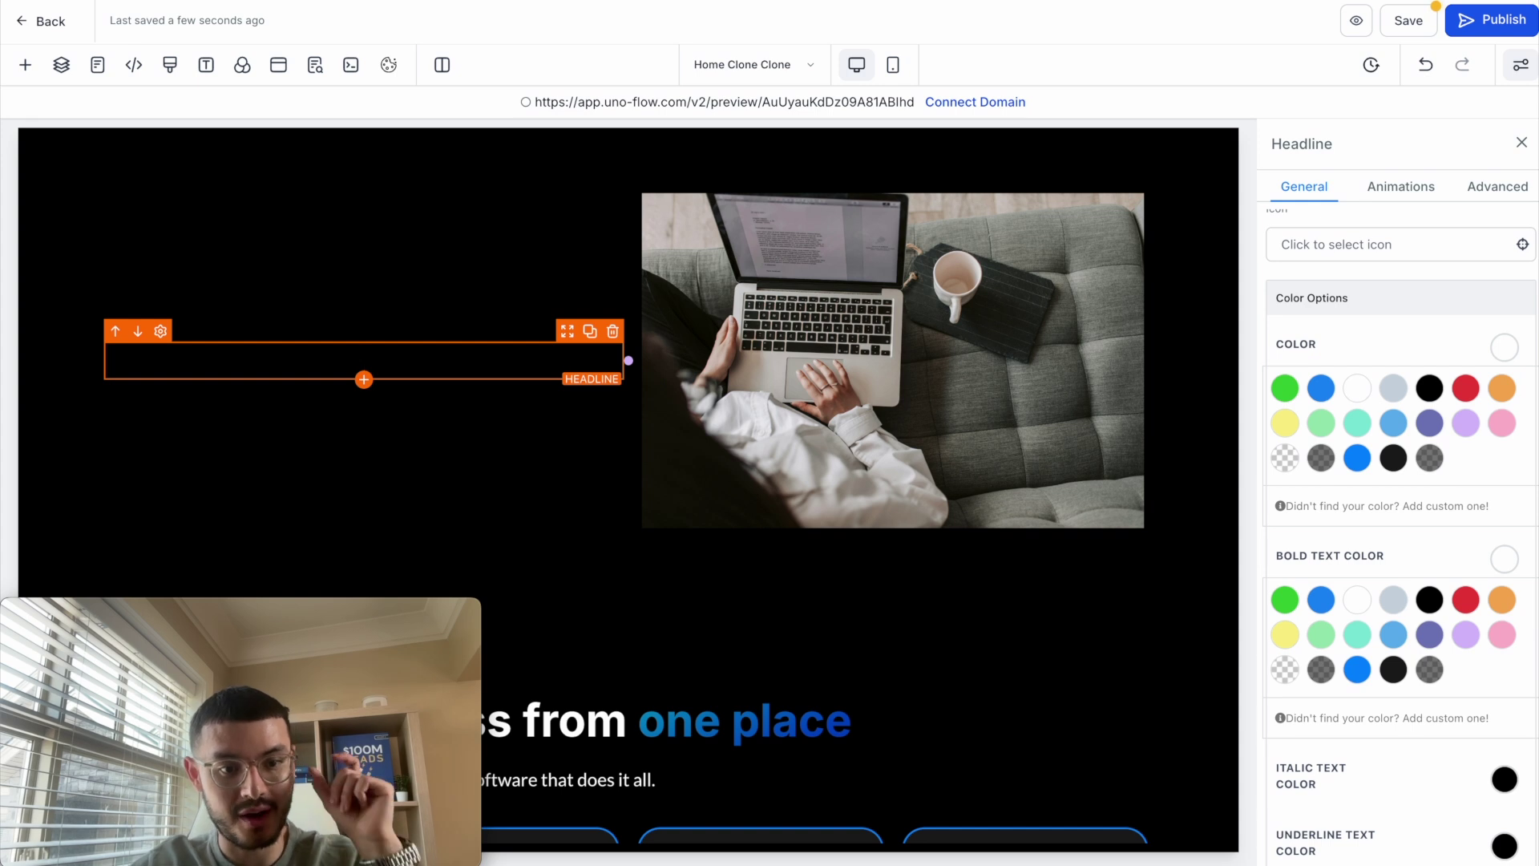
click(519, 480)
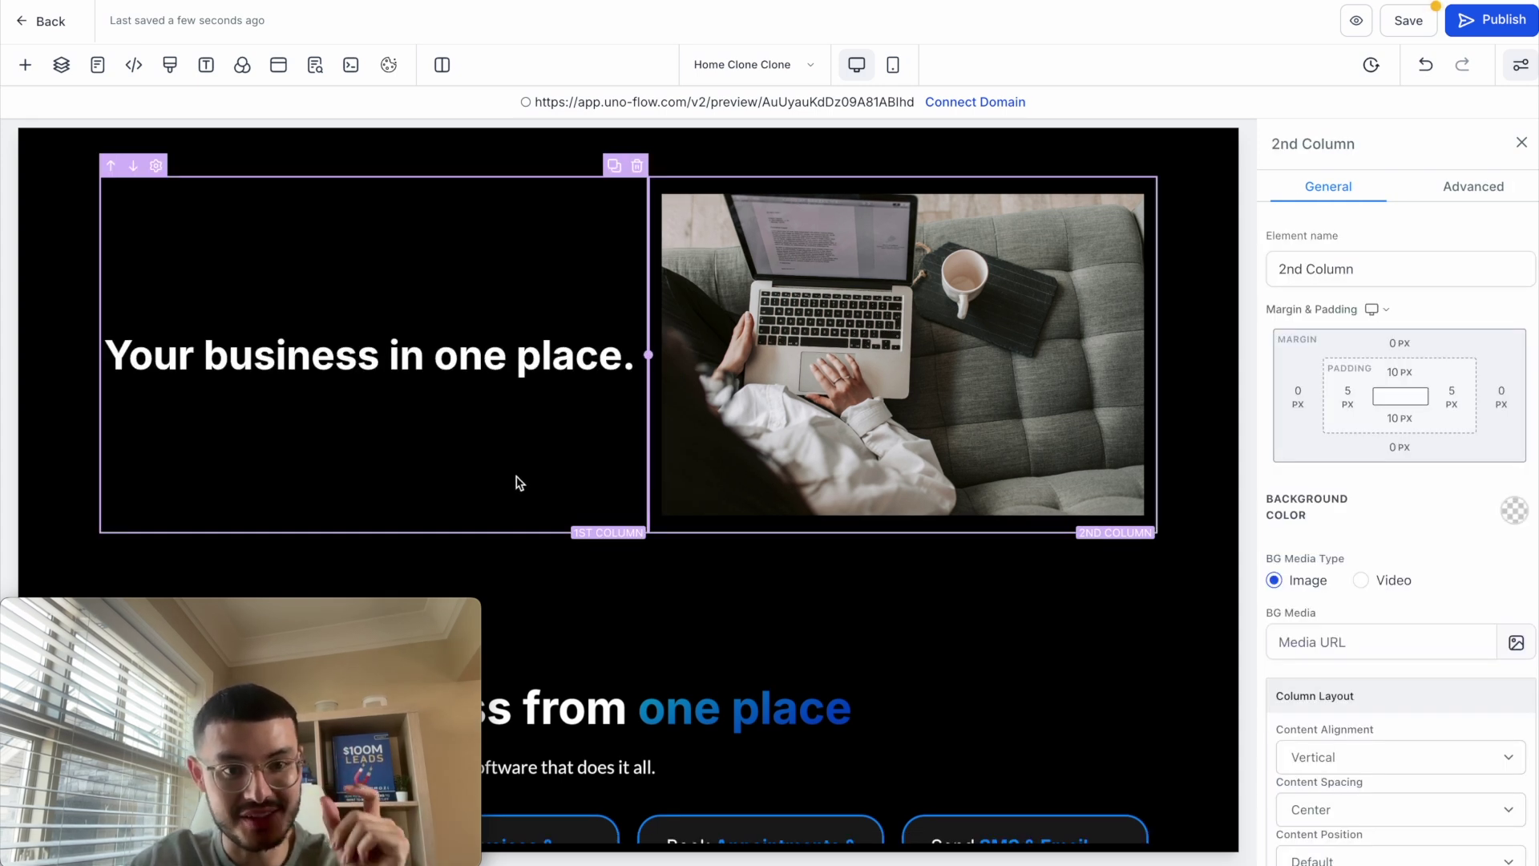
click(380, 353)
drag(390, 354, 637, 353)
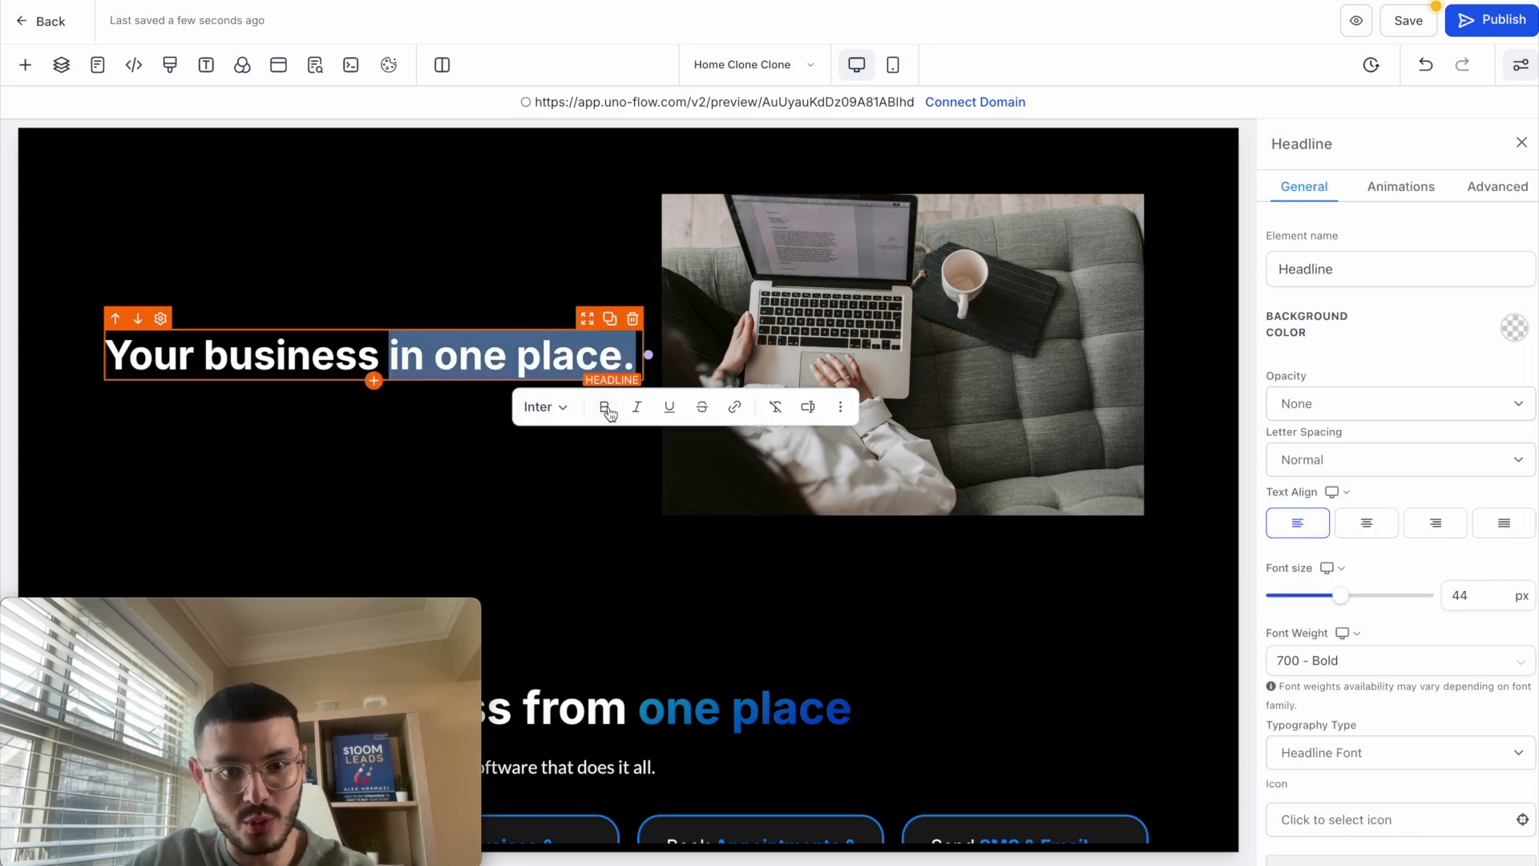
click(387, 414)
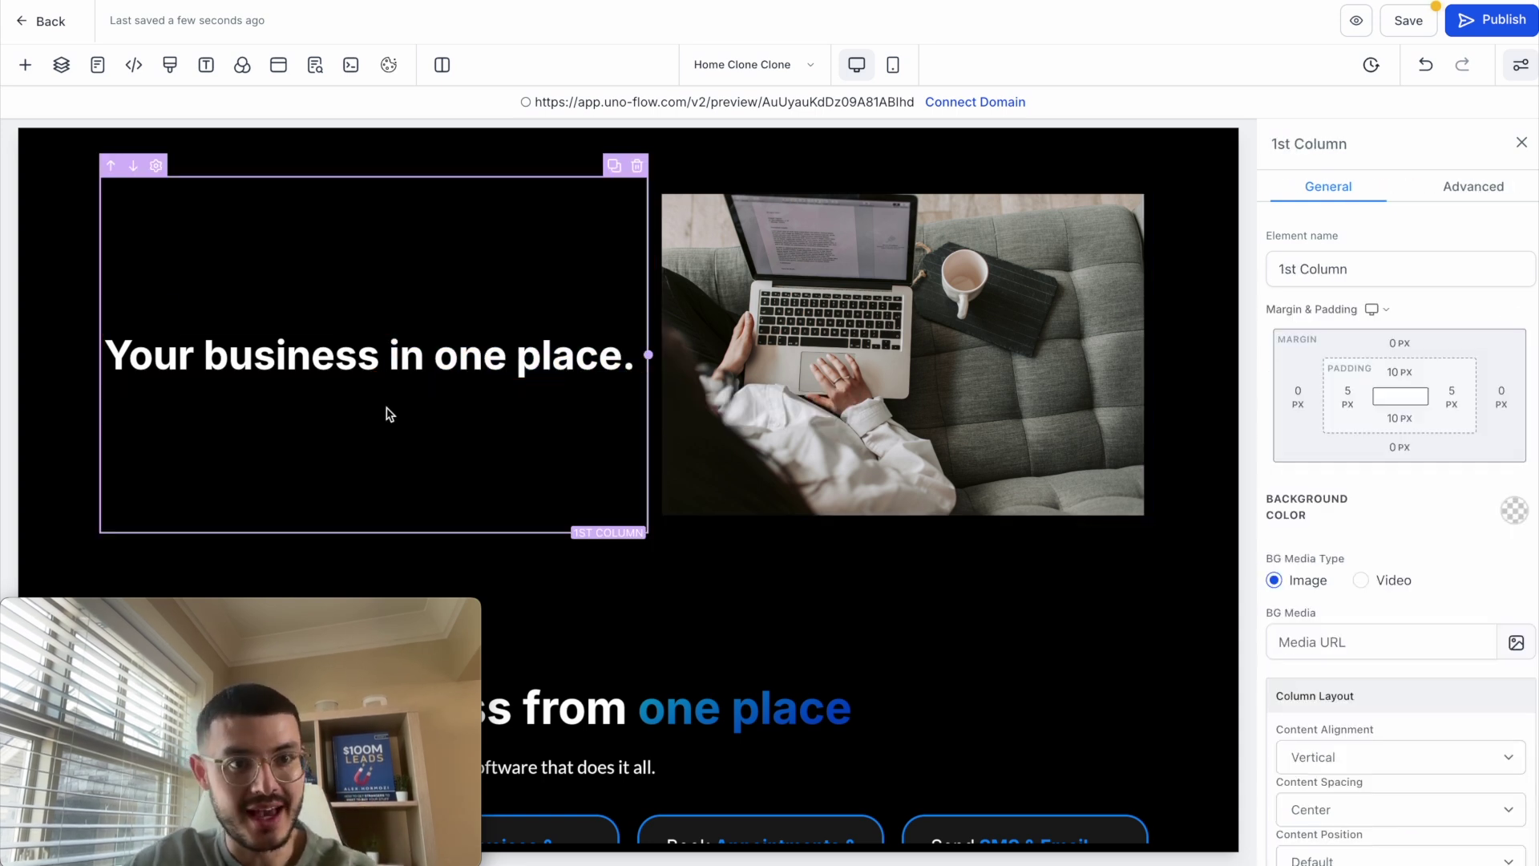
- Paste the .gradientbold1 strong gradient rule from Notion at the top of the Custom CSS and save
click(172, 72)
key(Return)
key(Return)
key(Return)
key(Return)
key(Return)
key(Return)
key(Return)
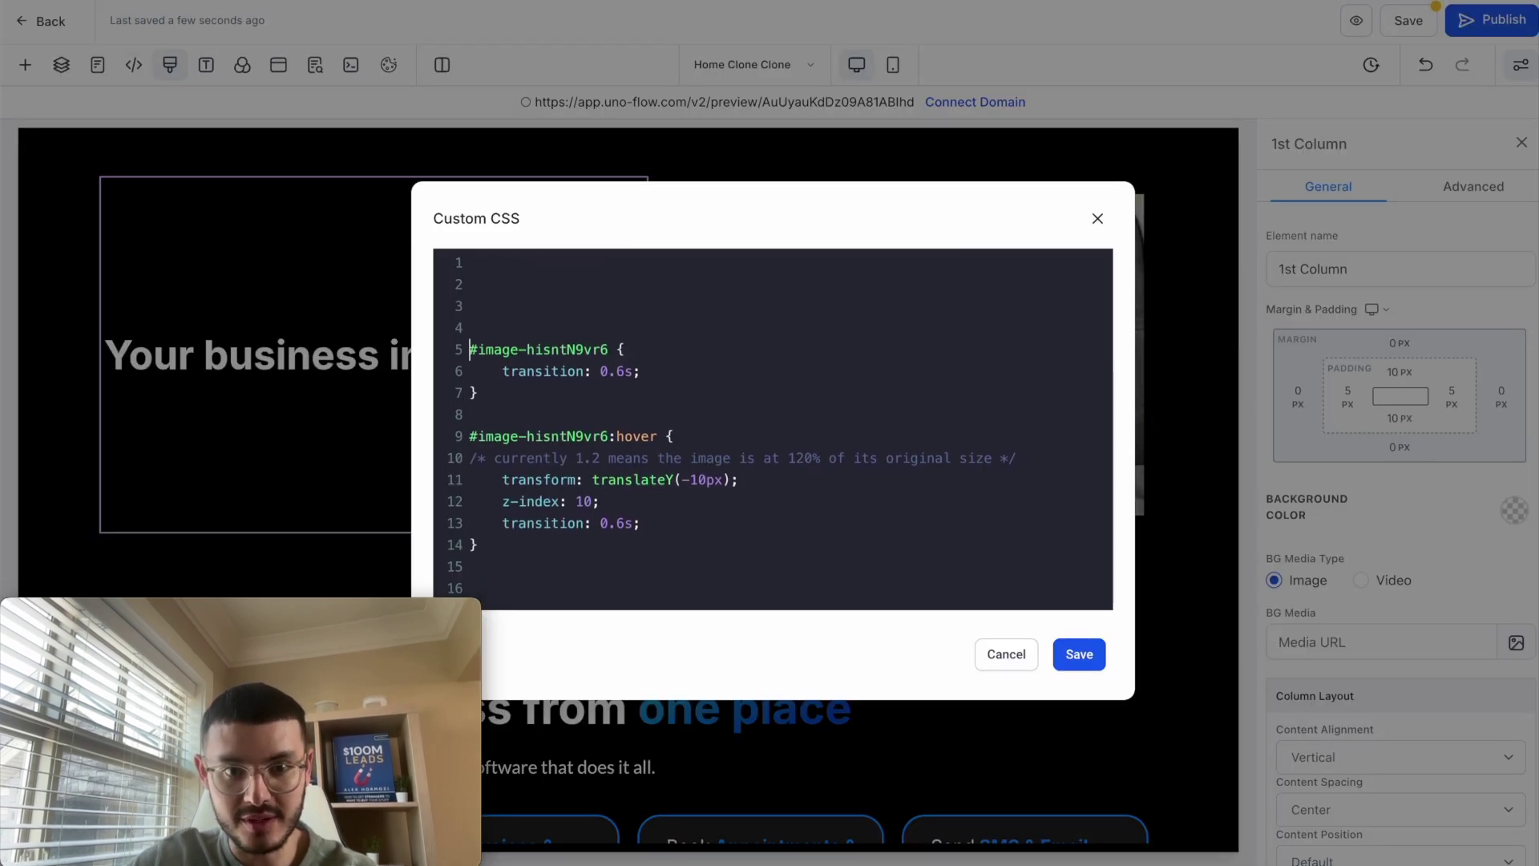
click(490, 258)
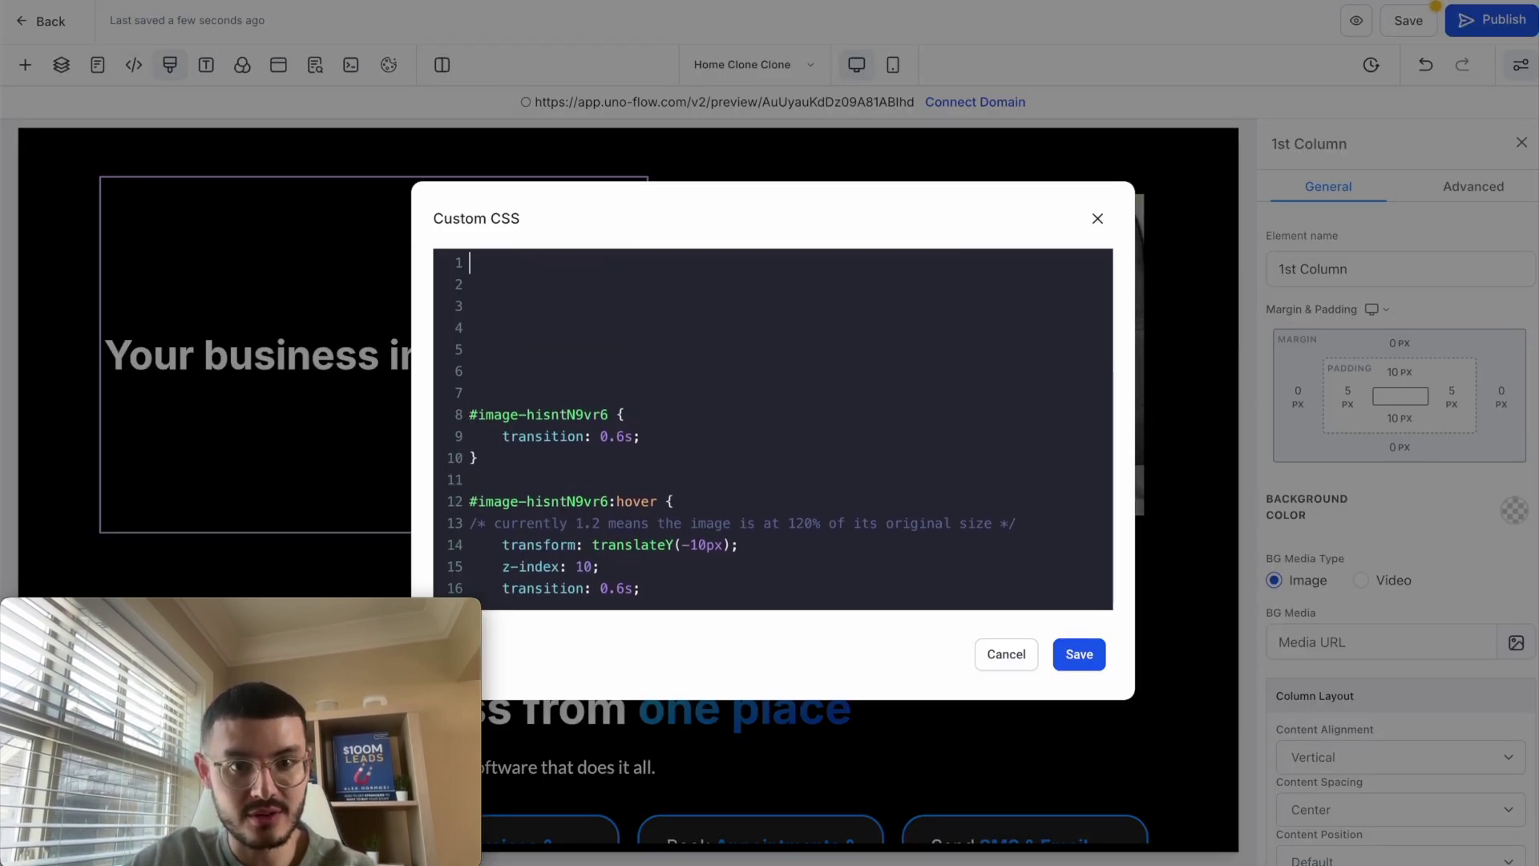
key(alt+Tab)
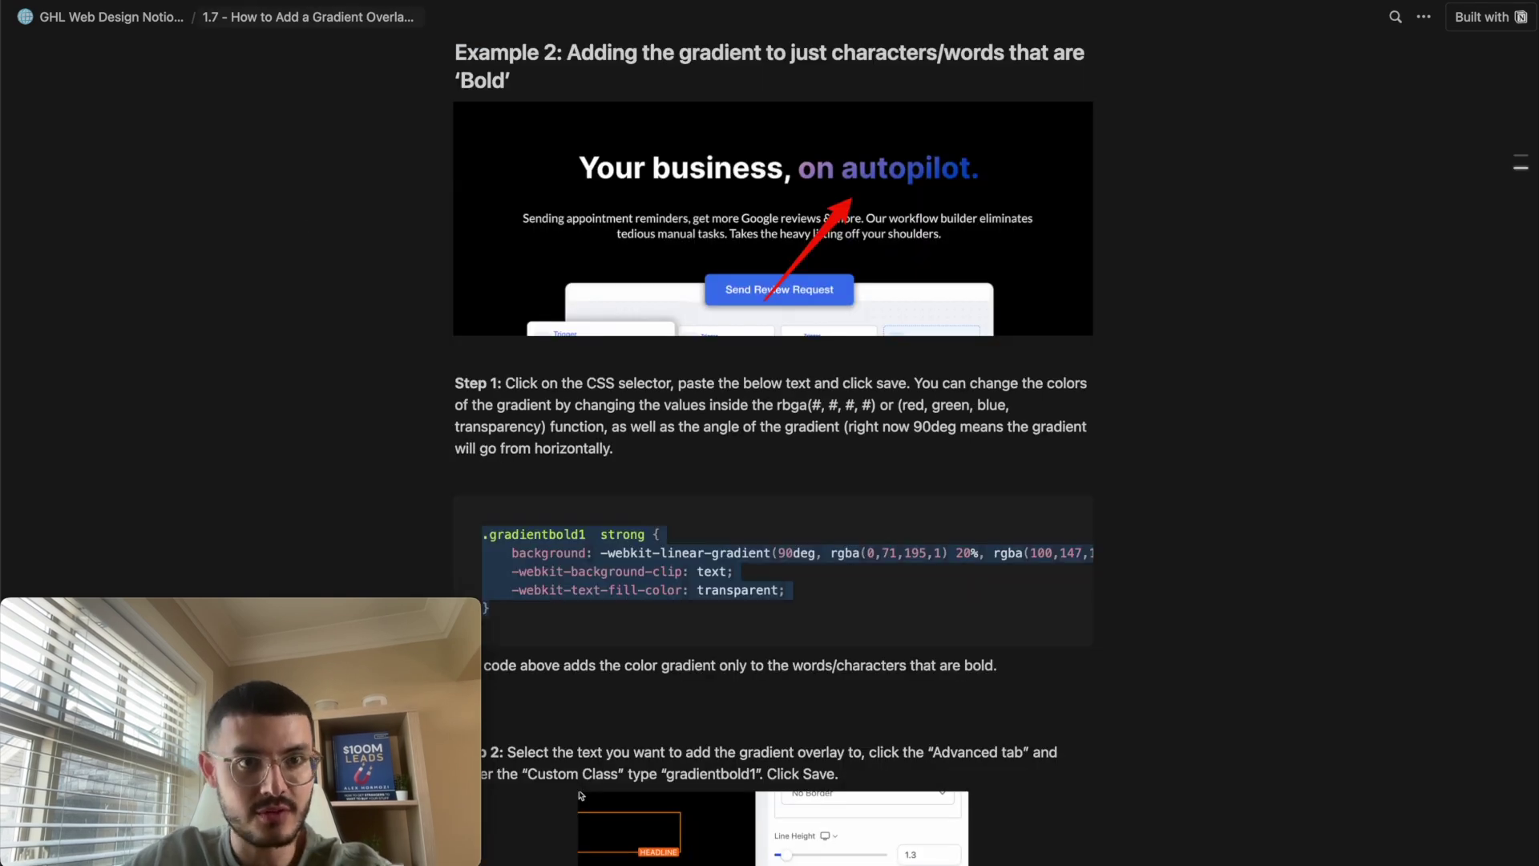
key(alt+Tab)
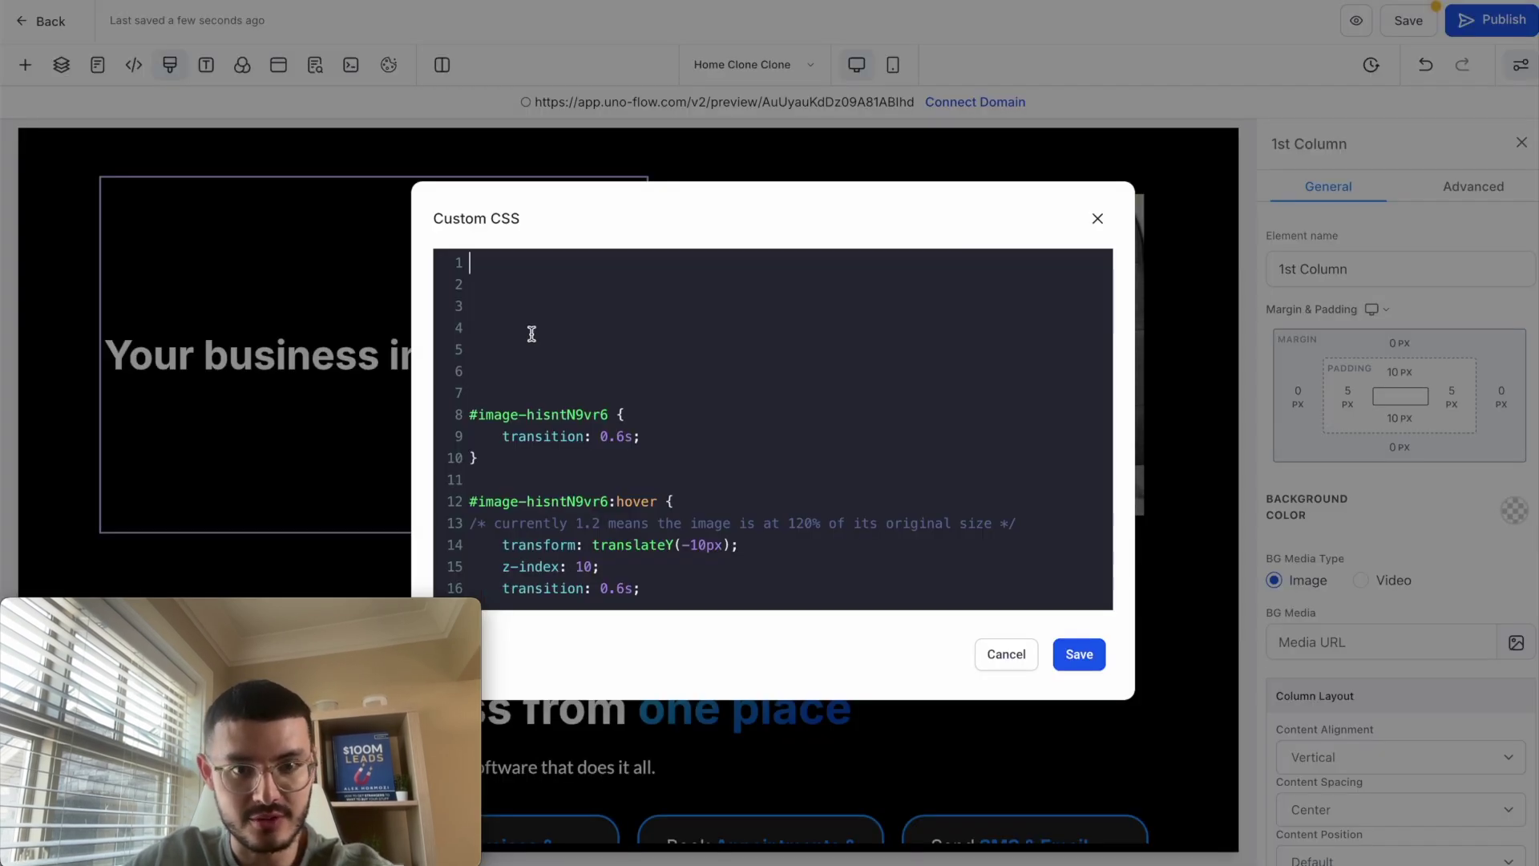
key(ctrl+v)
click(1079, 654)
click(487, 353)
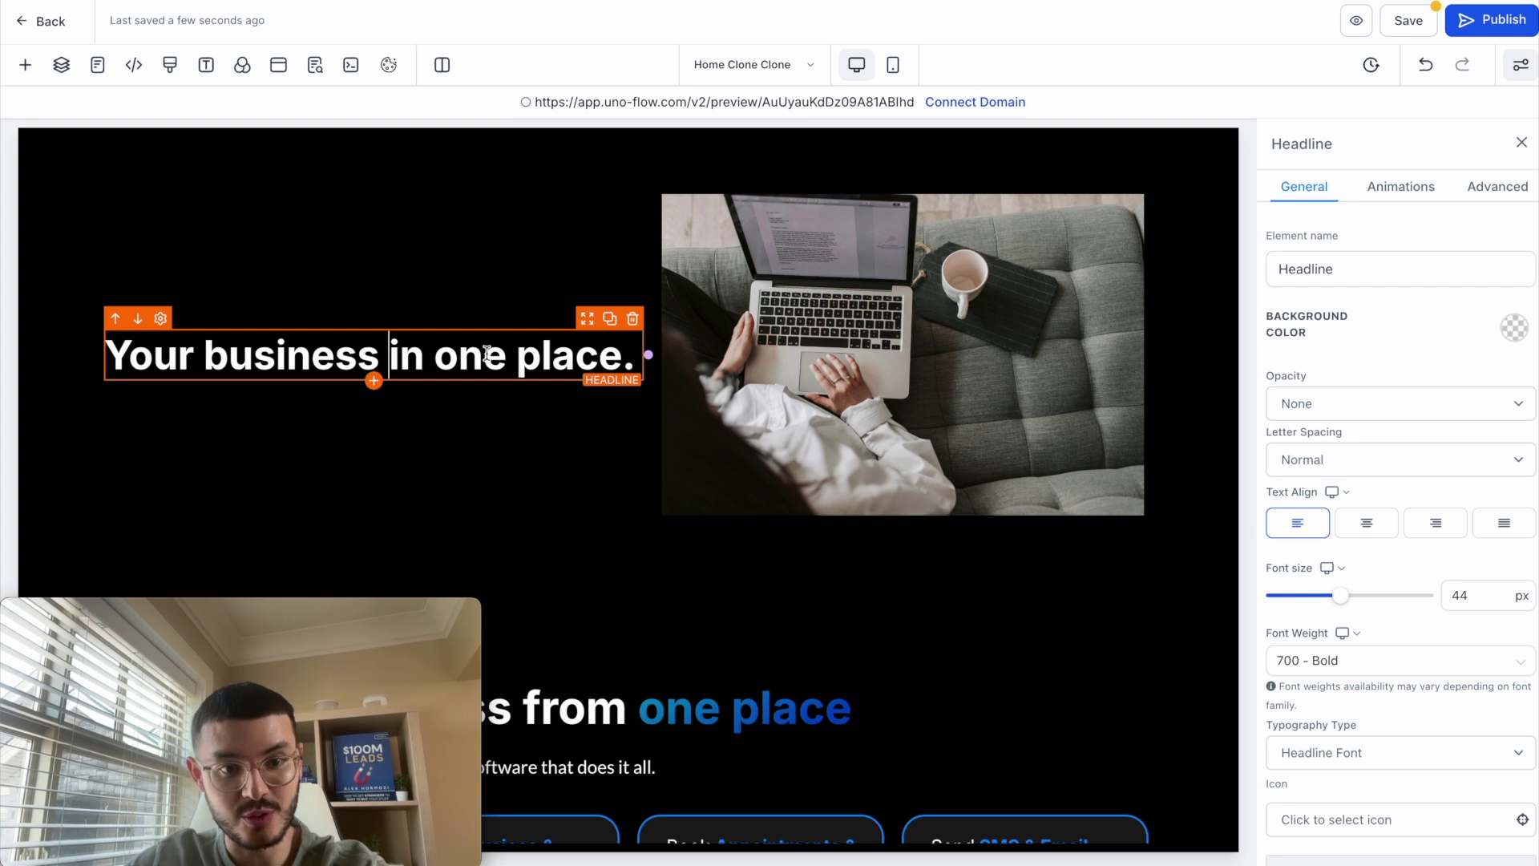
click(553, 368)
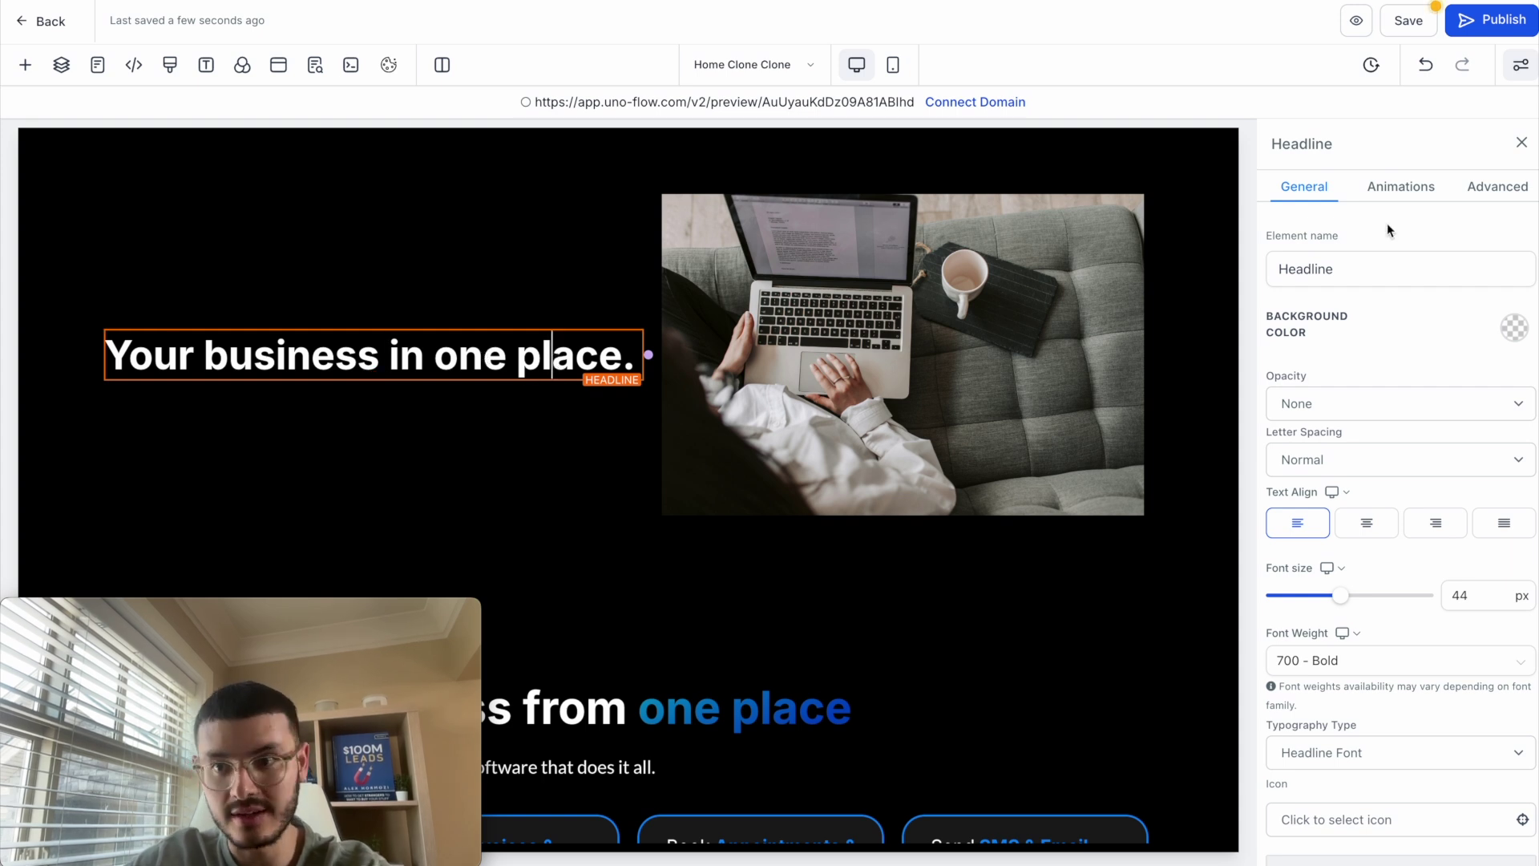
- Set the headline's Custom Class to gradientboldtext, without the leading dot
click(1502, 190)
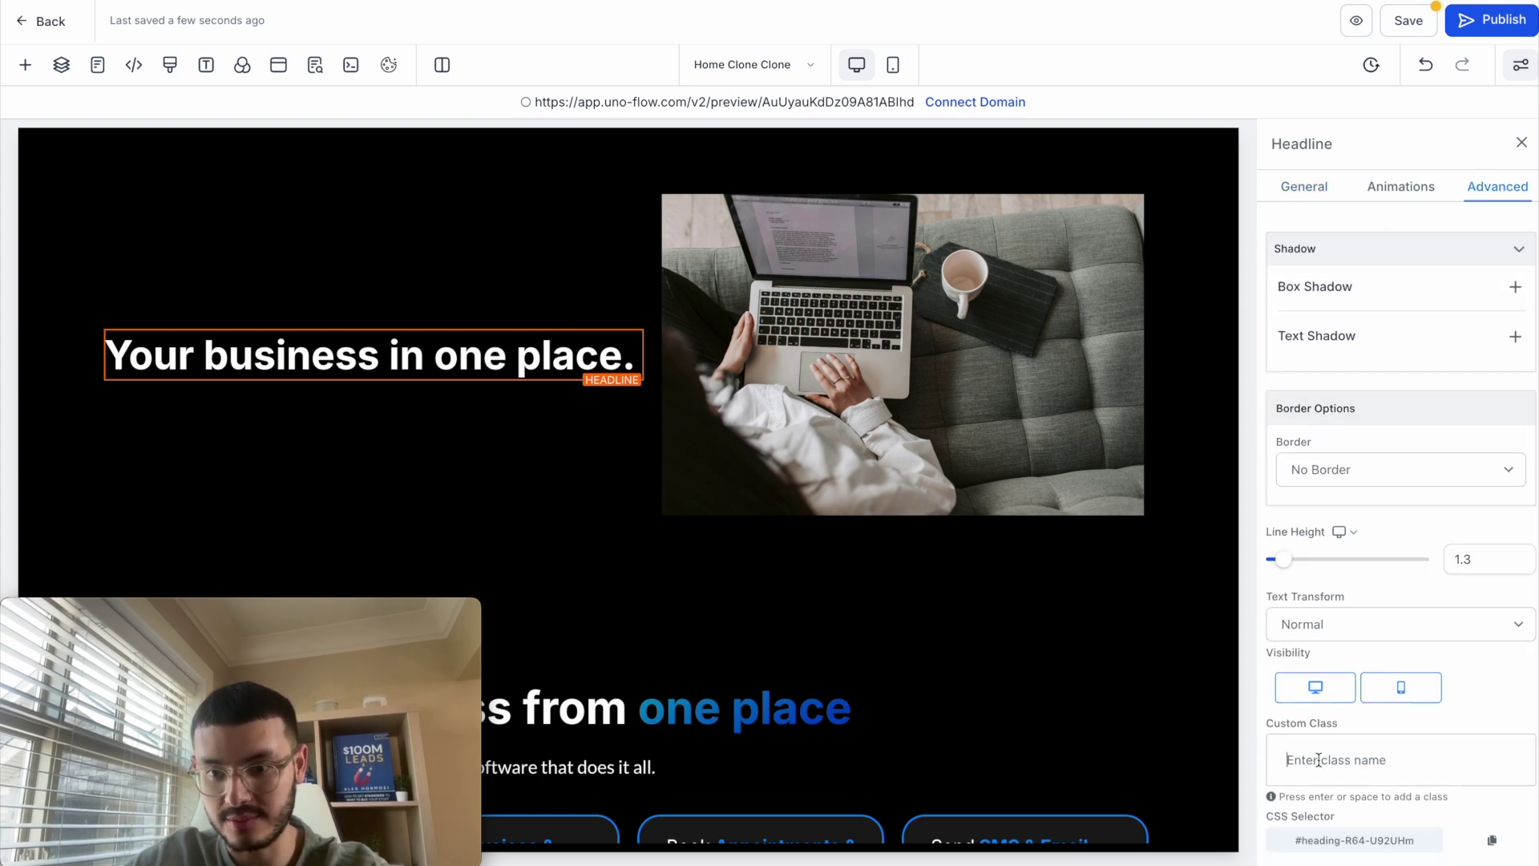
text(.gradientboldtext)
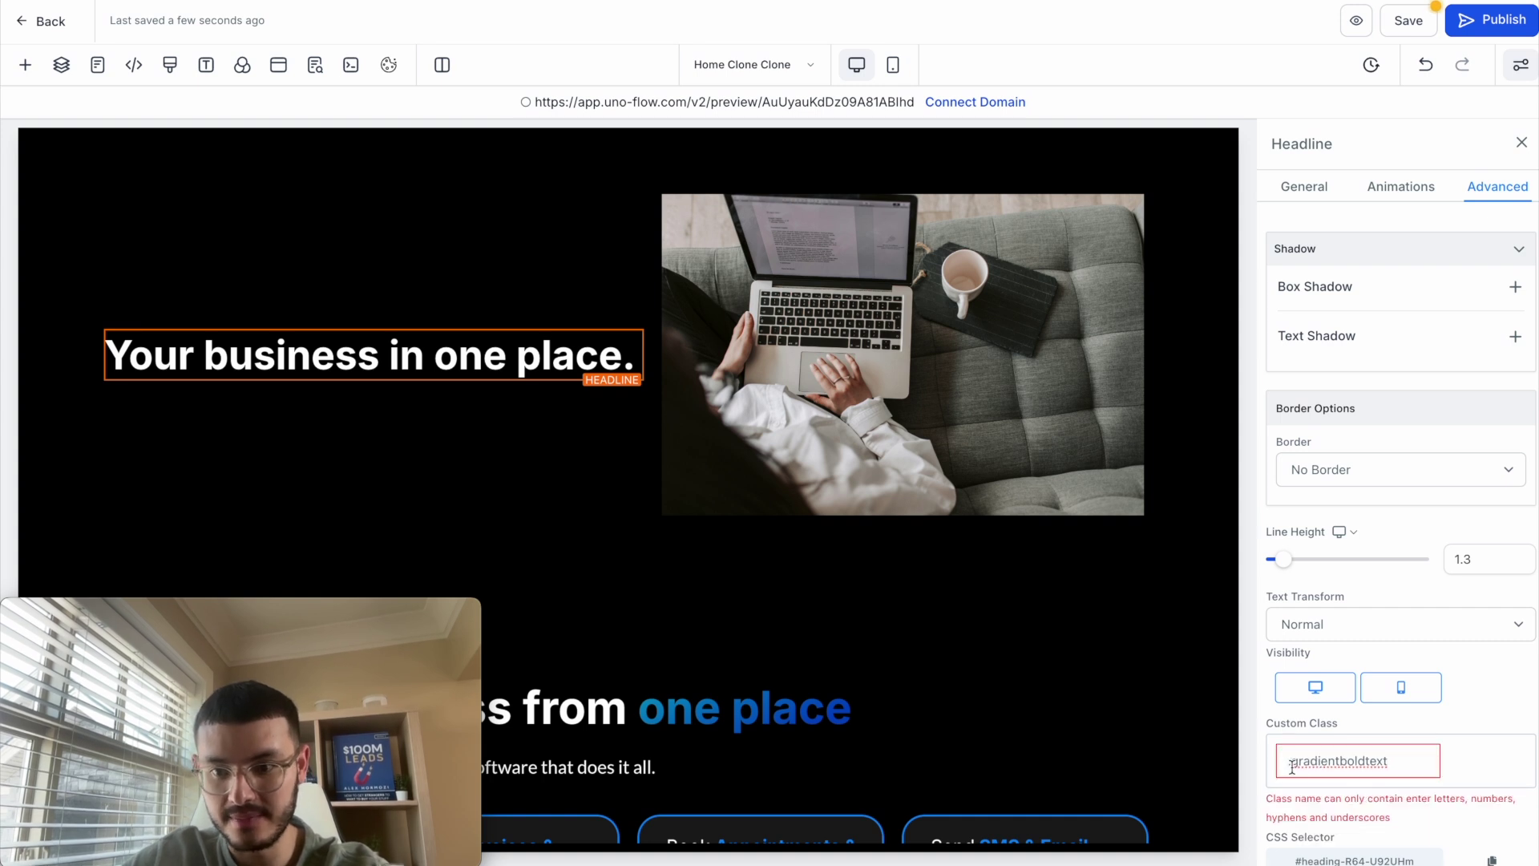
click(1291, 761)
key(BackSpace)
key(Return)
click(393, 357)
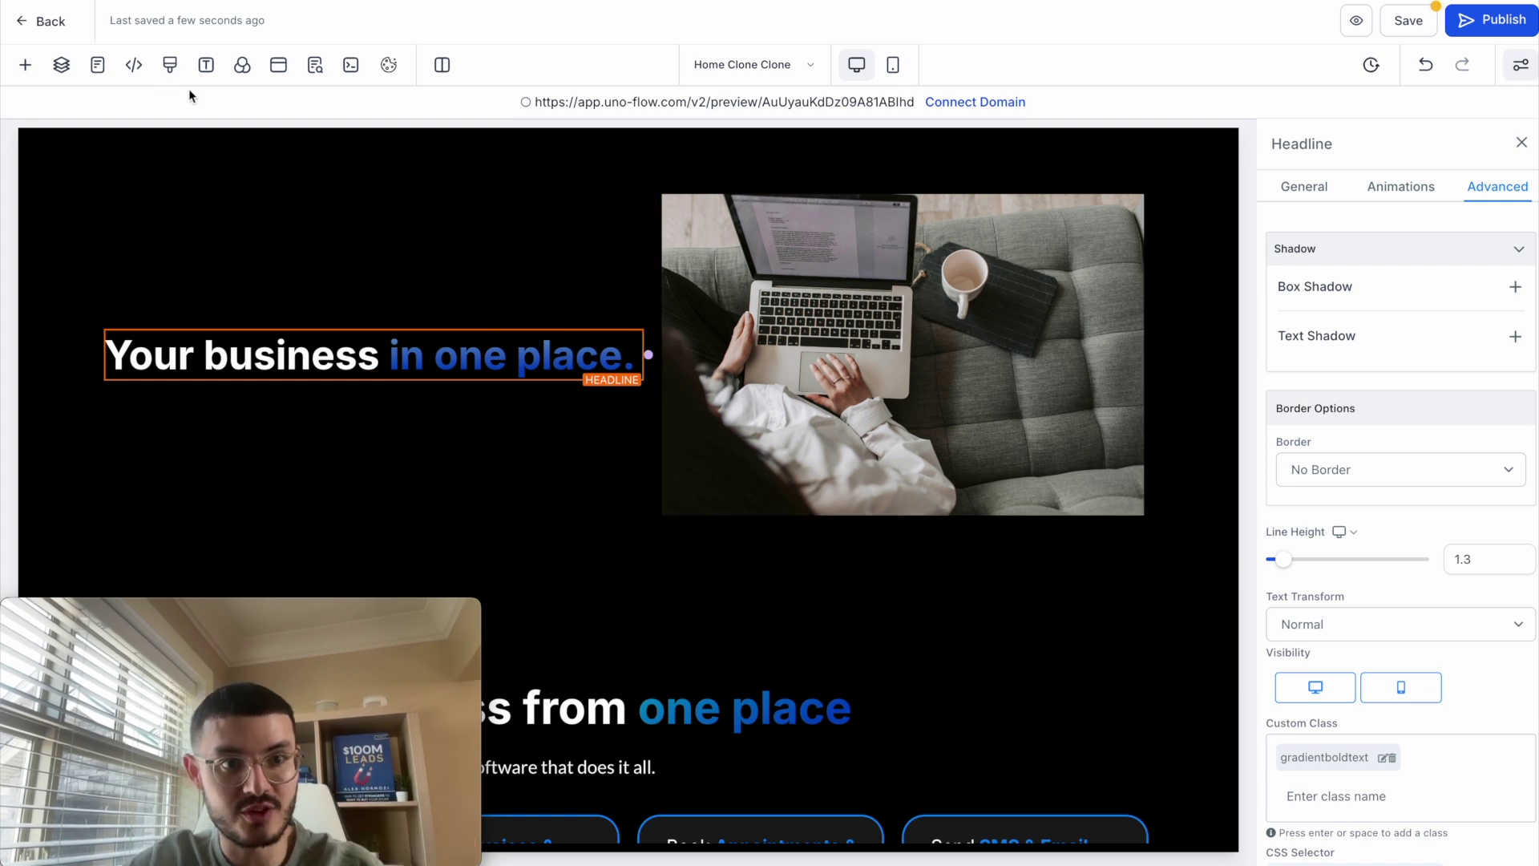
click(170, 64)
- Copy the RGB values 14, 212, 238 for the Coolors swatch 0ED4EE
scroll(900, 296, right, 3)
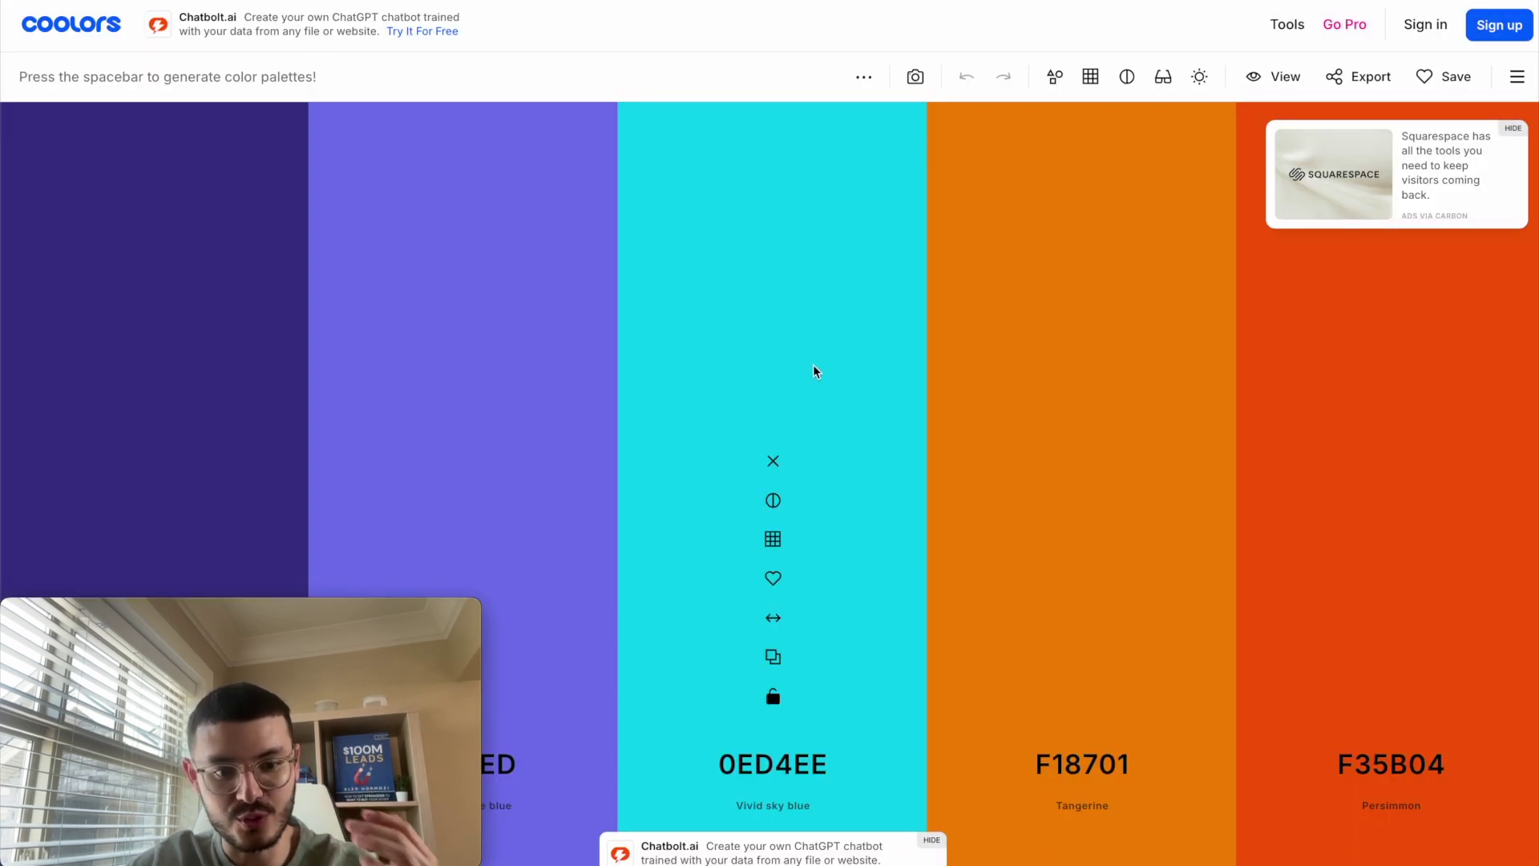
mouse_move(938, 559)
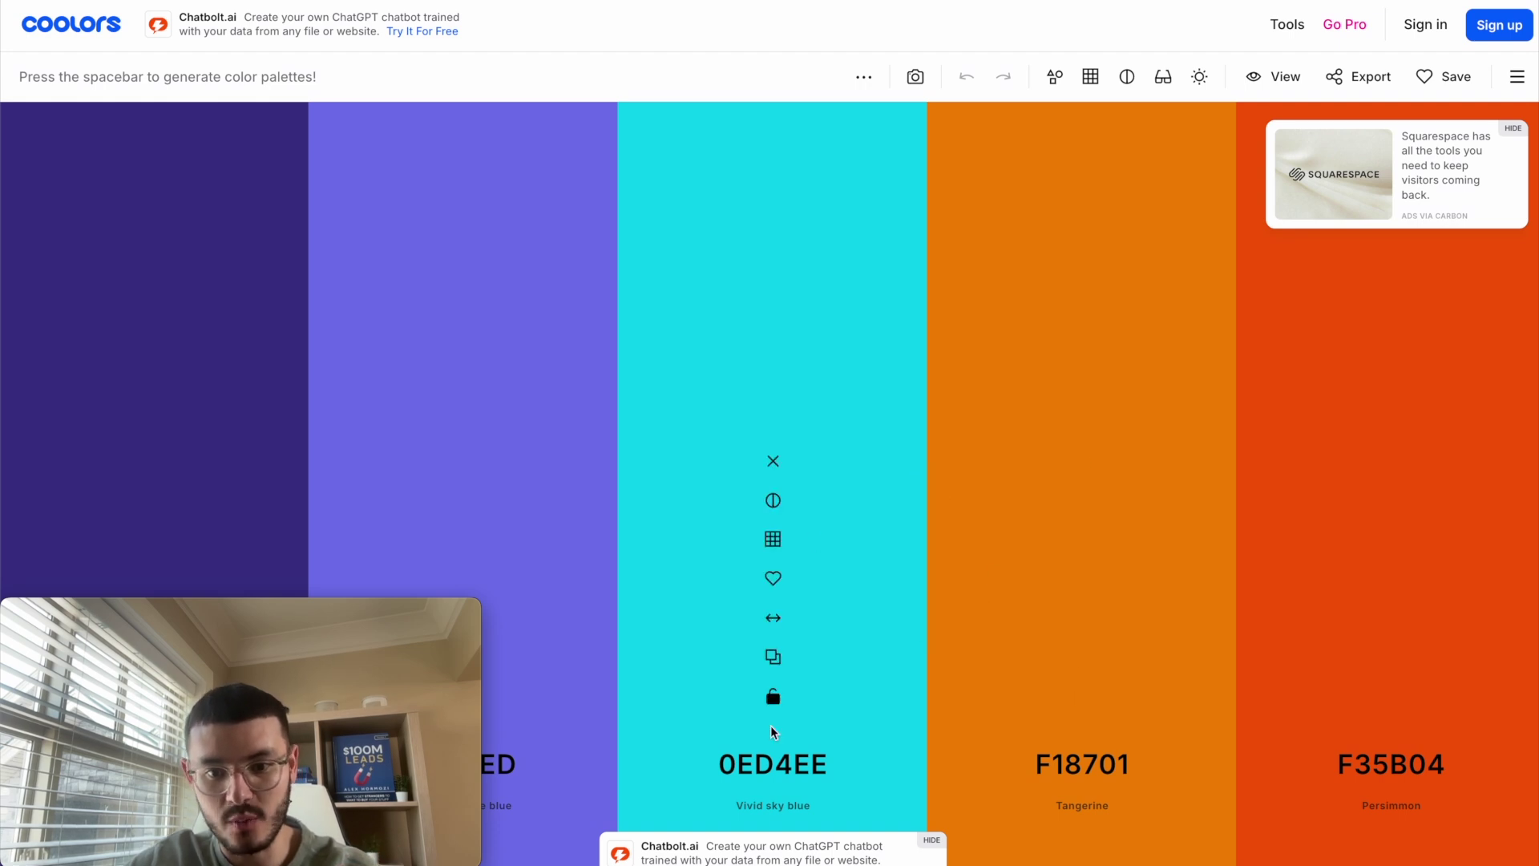
click(772, 762)
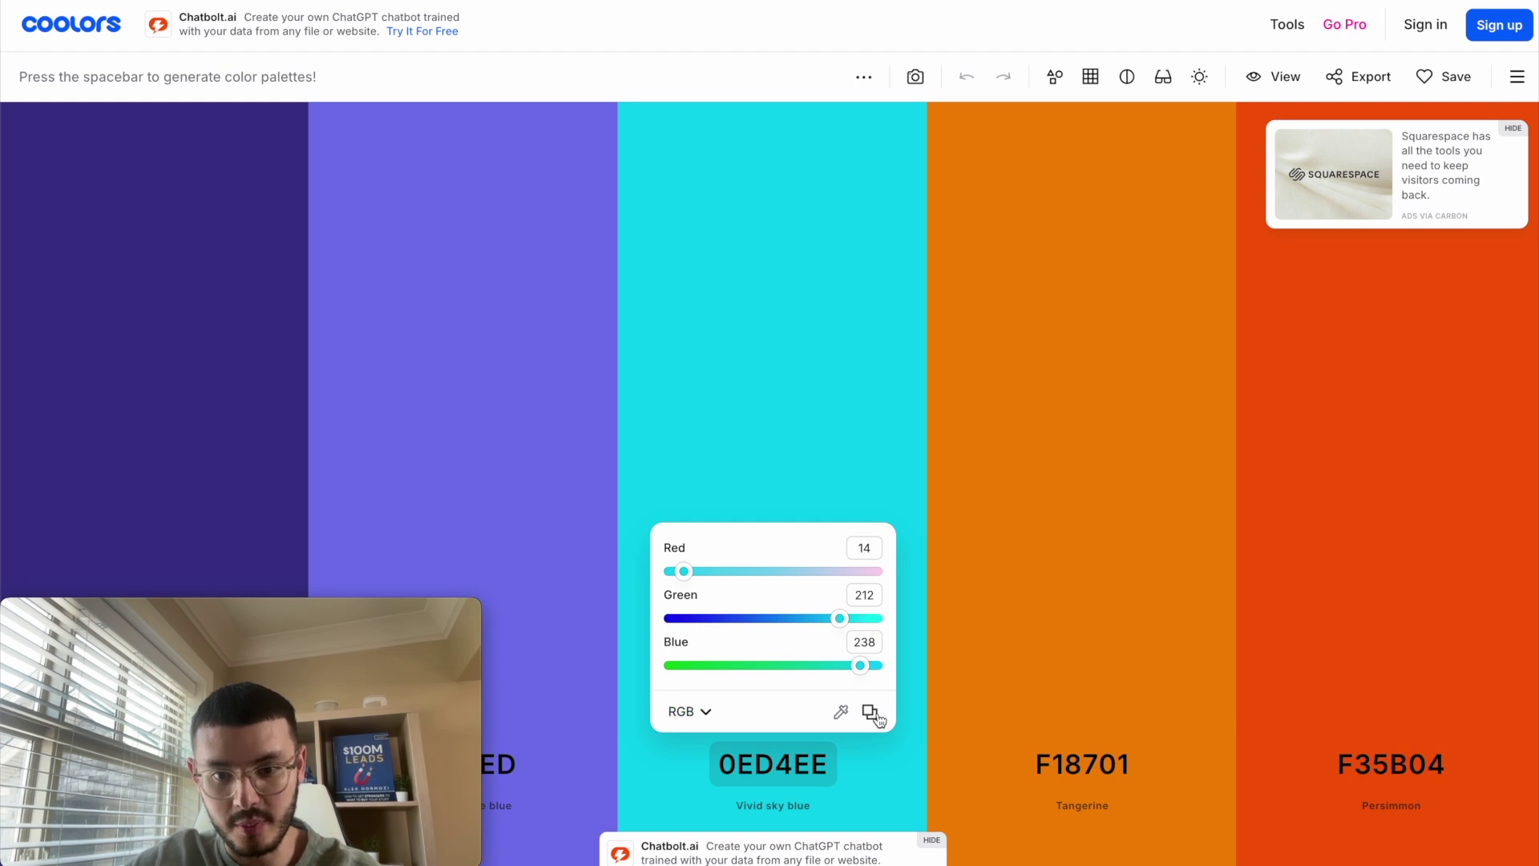
click(871, 713)
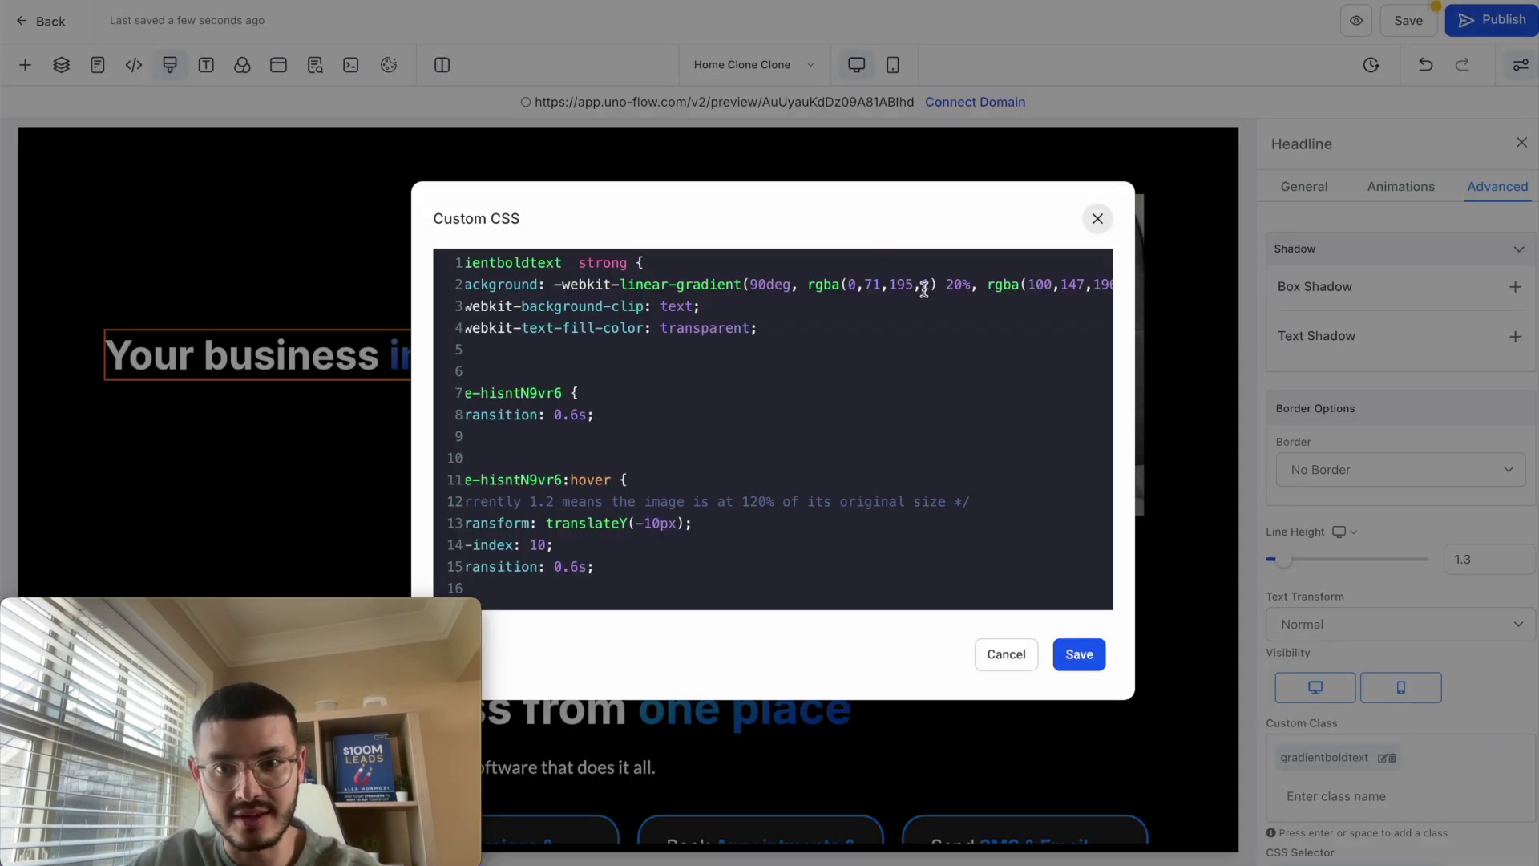
- Replace the gradient's first colour values with cyan 14, 212, 238
double_click(922, 287)
drag(913, 287, 851, 283)
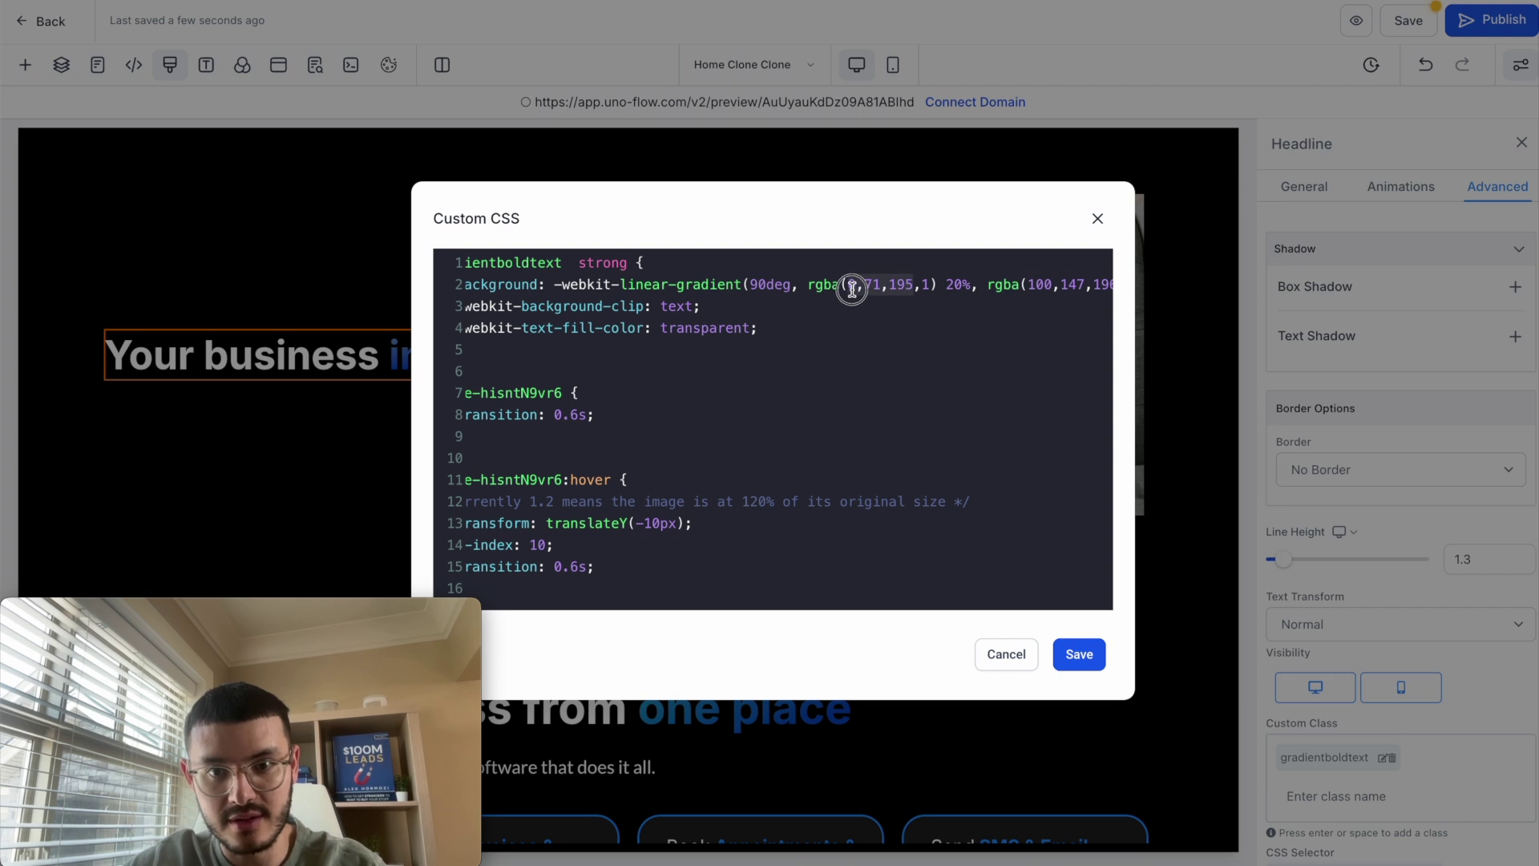
key(ctrl+v)
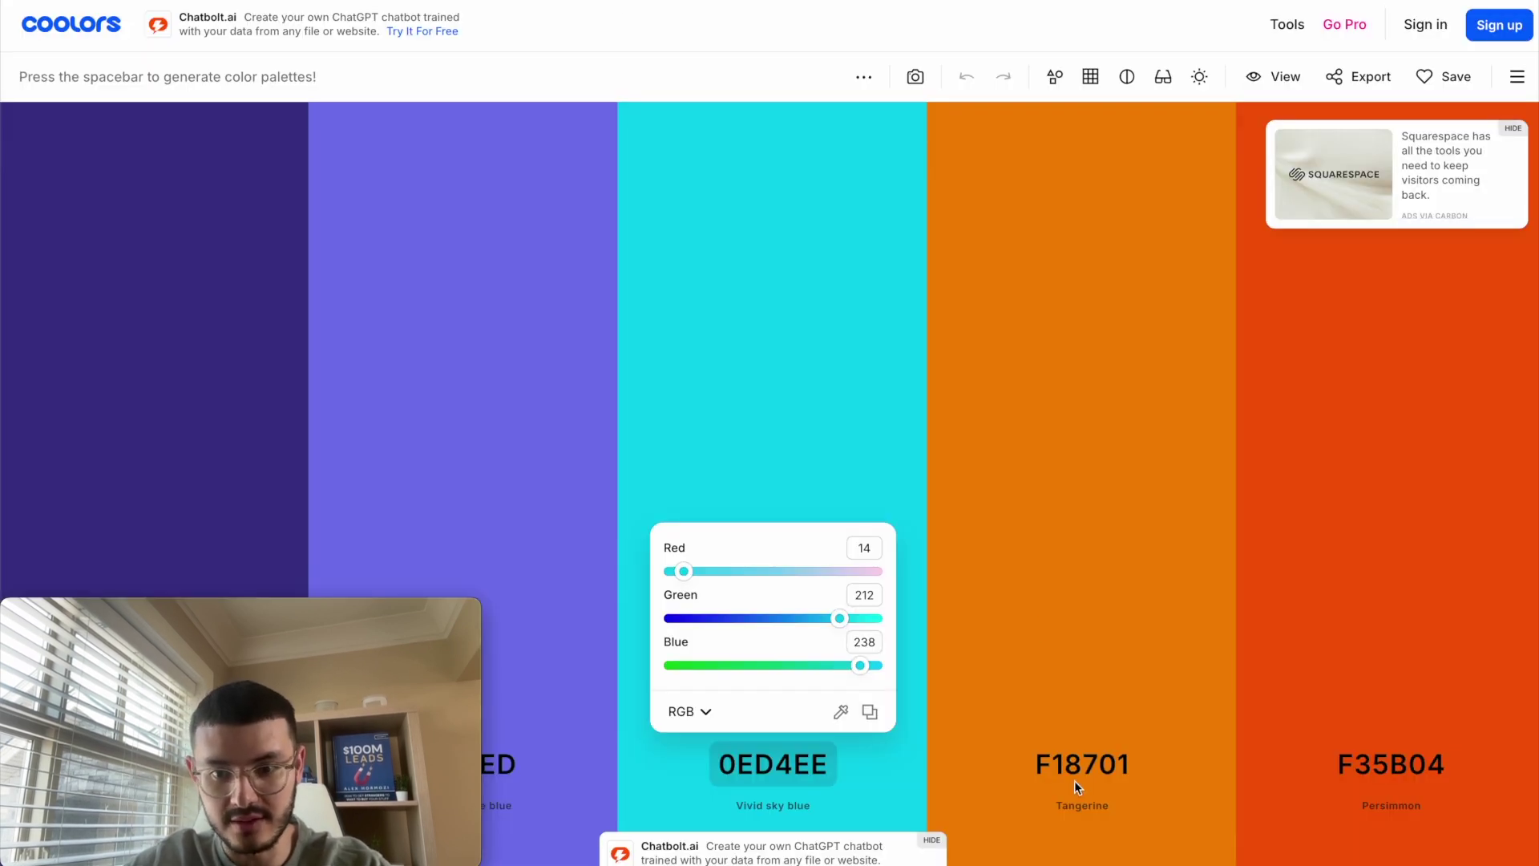
- Set the second gradient colour to Tangerine F18701 (241, 135, 1) and save the CSS
click(1080, 769)
click(1179, 711)
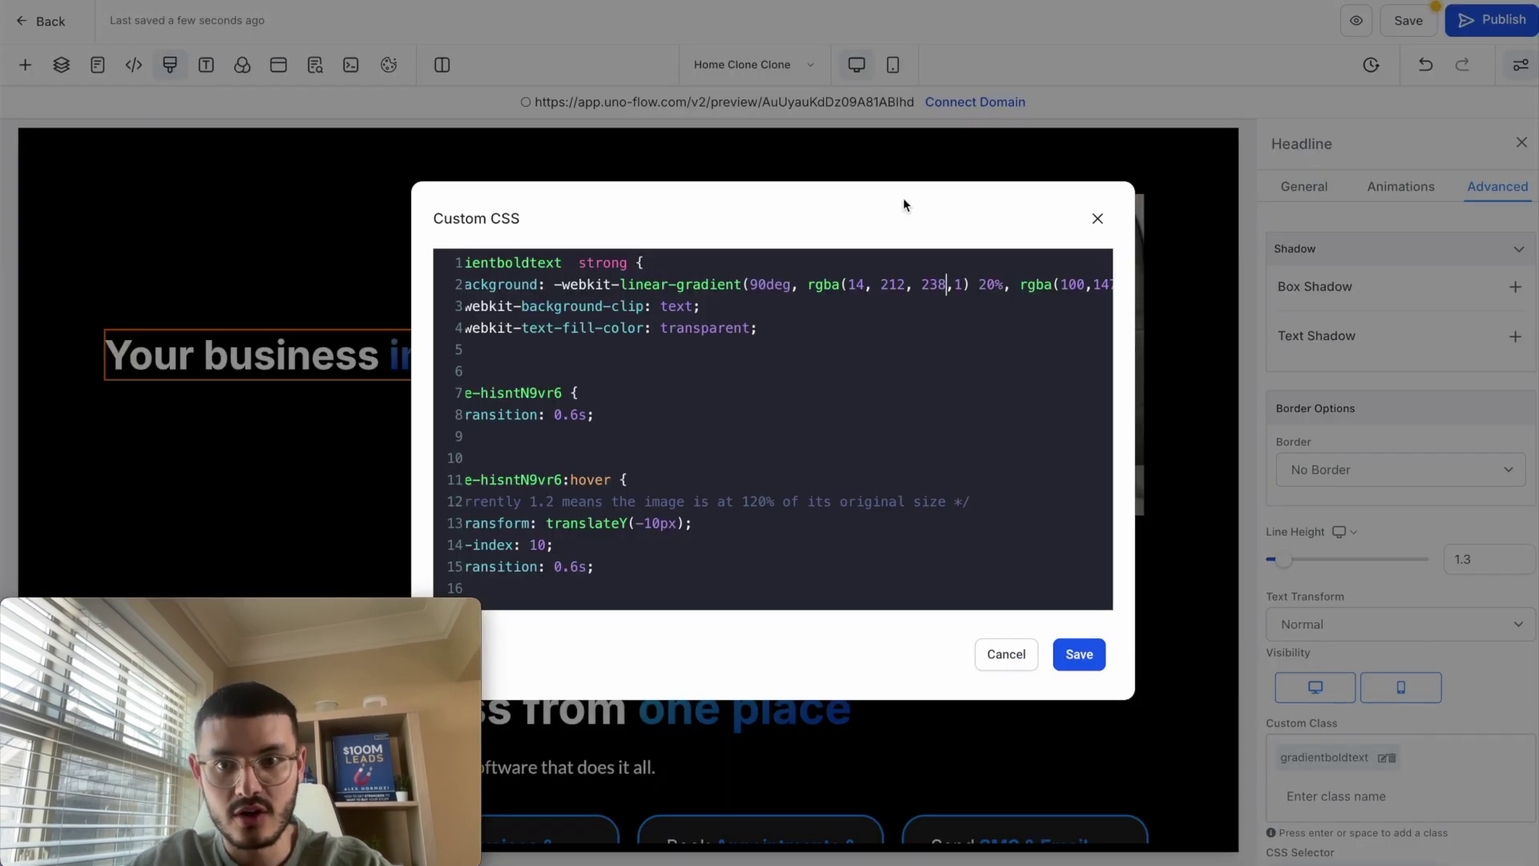
scroll(1015, 286, right, 3)
click(1041, 284)
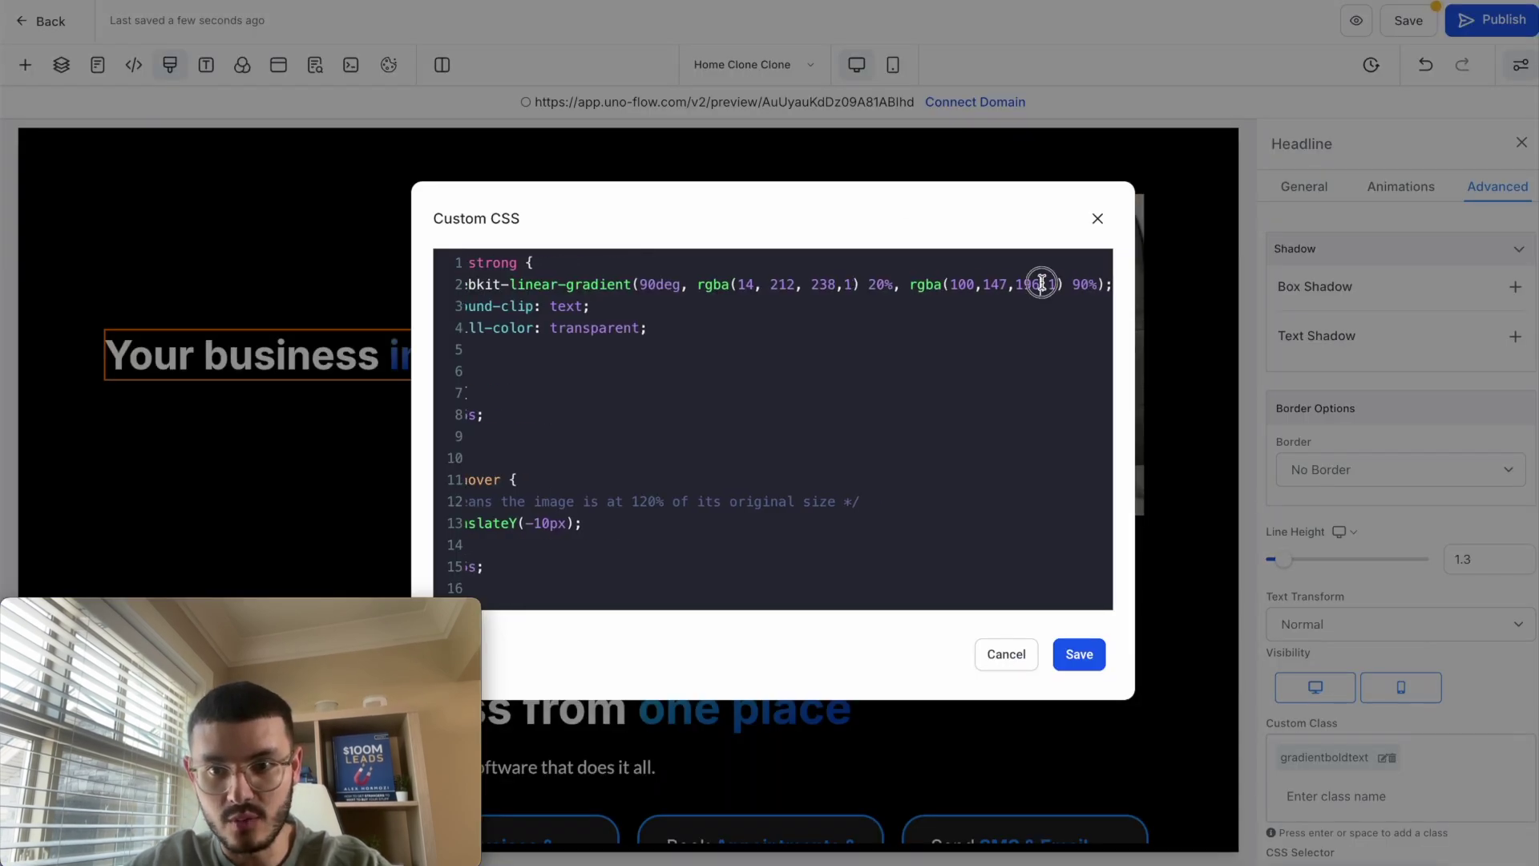
drag(1041, 284, 944, 284)
key(ctrl+v)
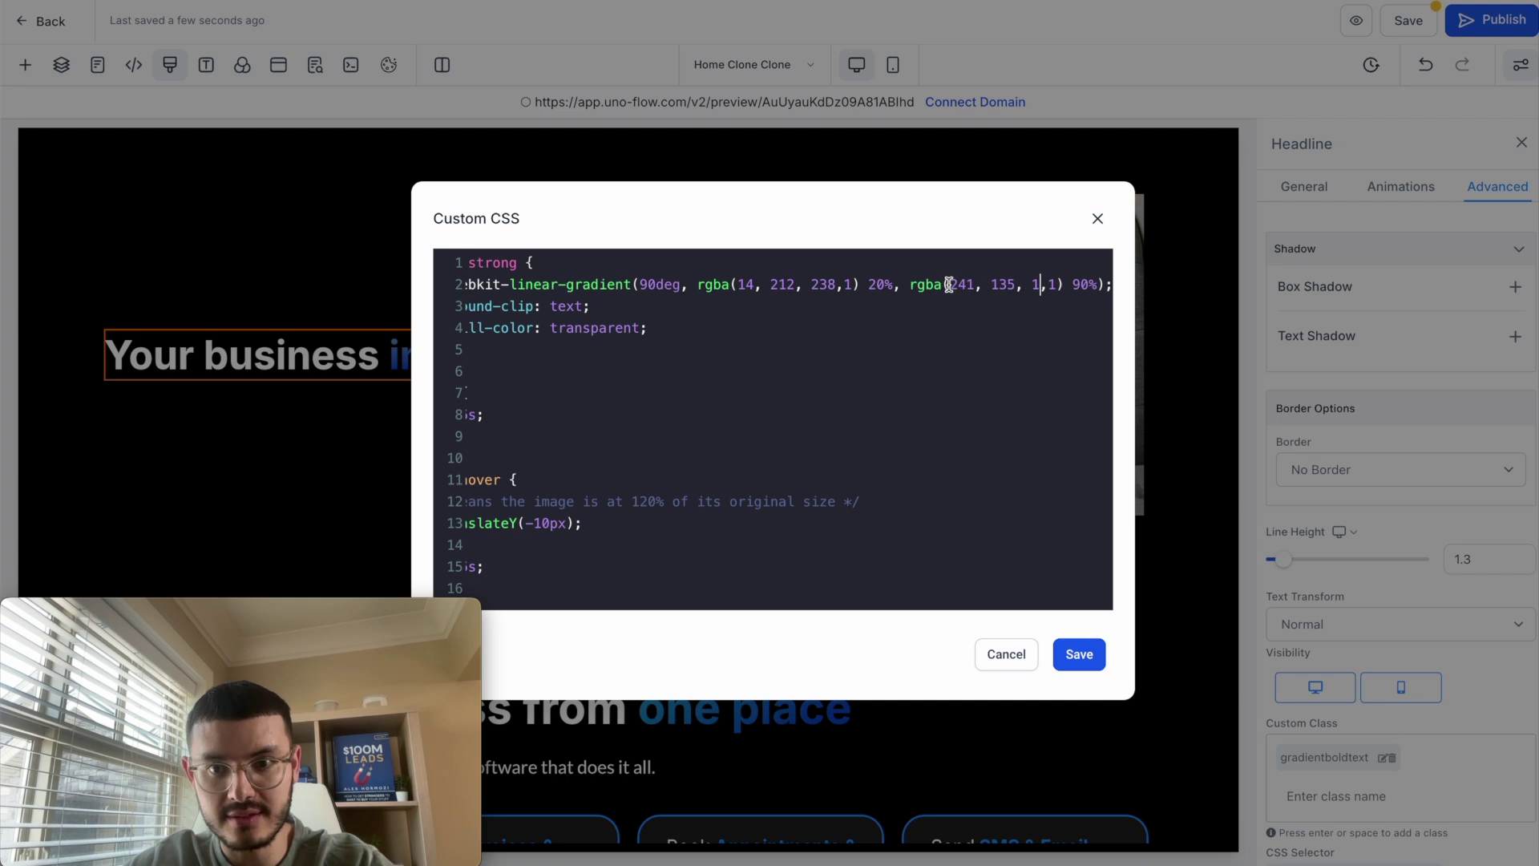
click(1083, 654)
click(720, 532)
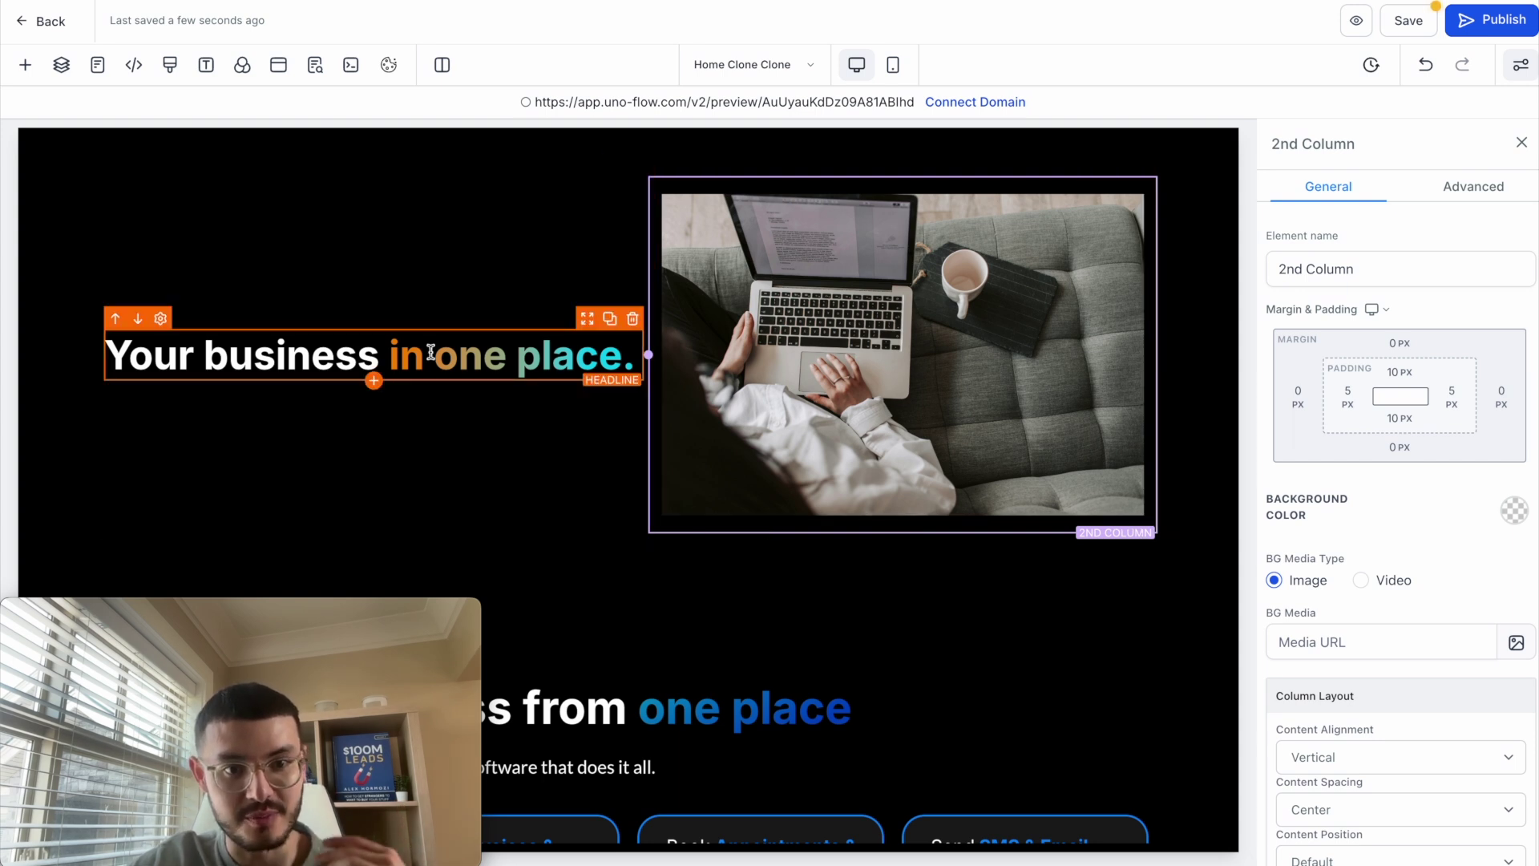
- Change the :root --color2 values from 0, 147, 196 to 241, 135, 1 and save
scroll(686, 290, up, 1)
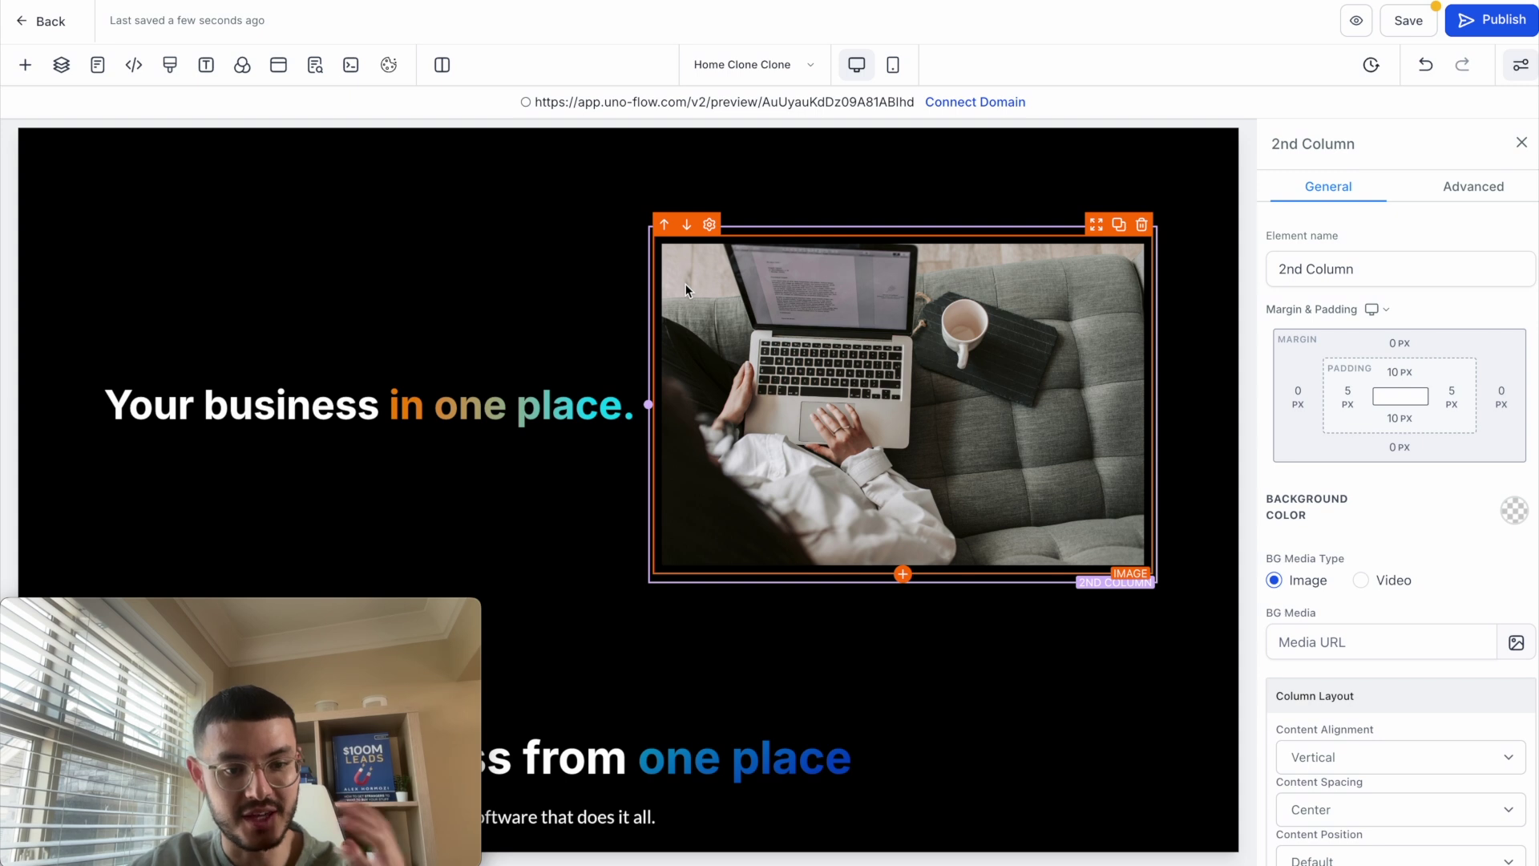
scroll(686, 289, down, 6)
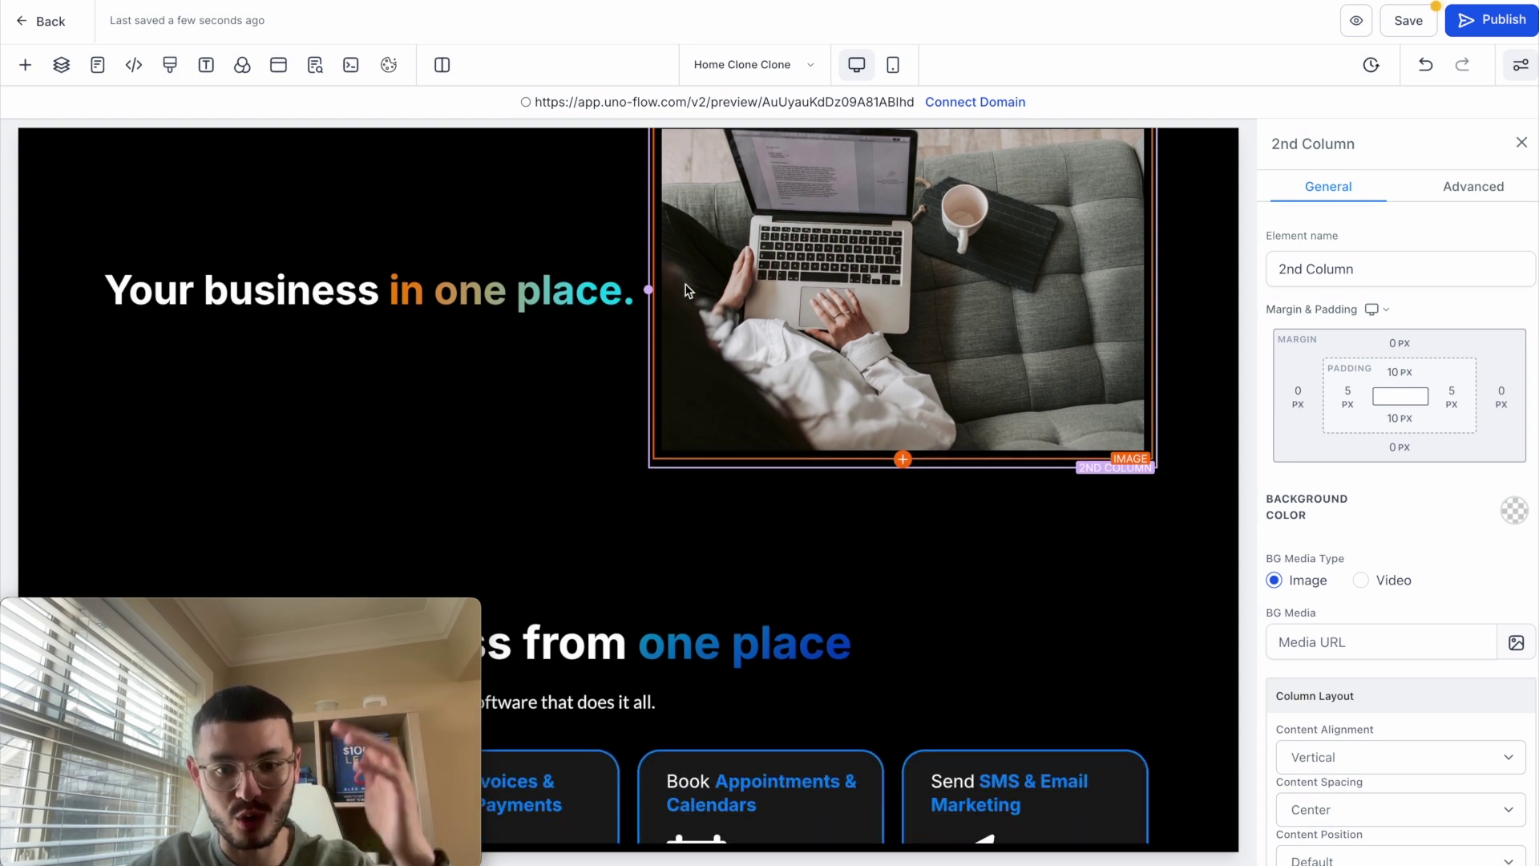
scroll(686, 290, down, 7)
scroll(686, 290, up, 4)
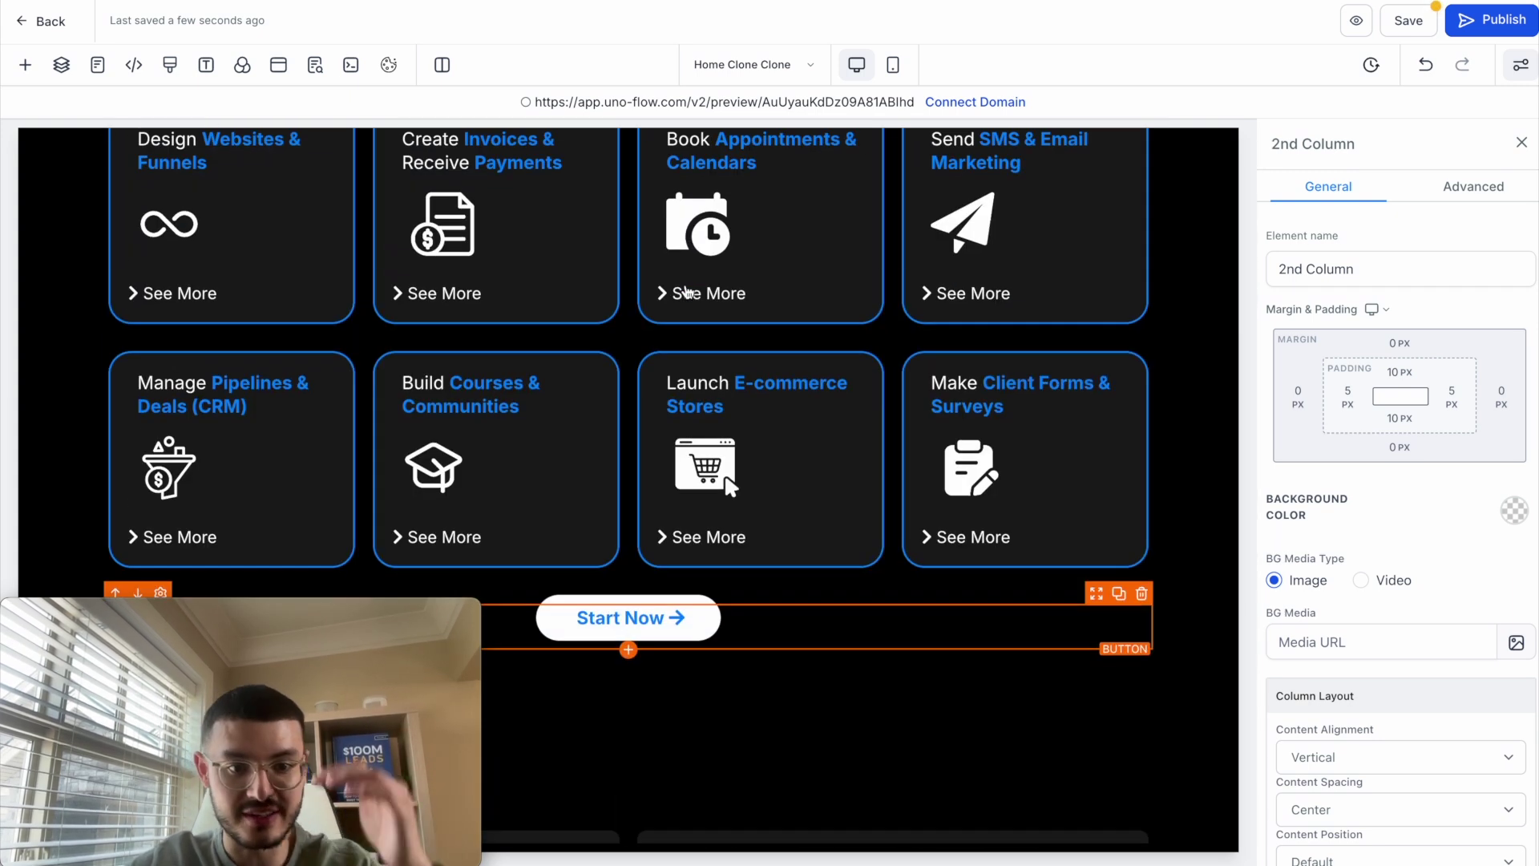
scroll(685, 290, up, 3)
click(169, 64)
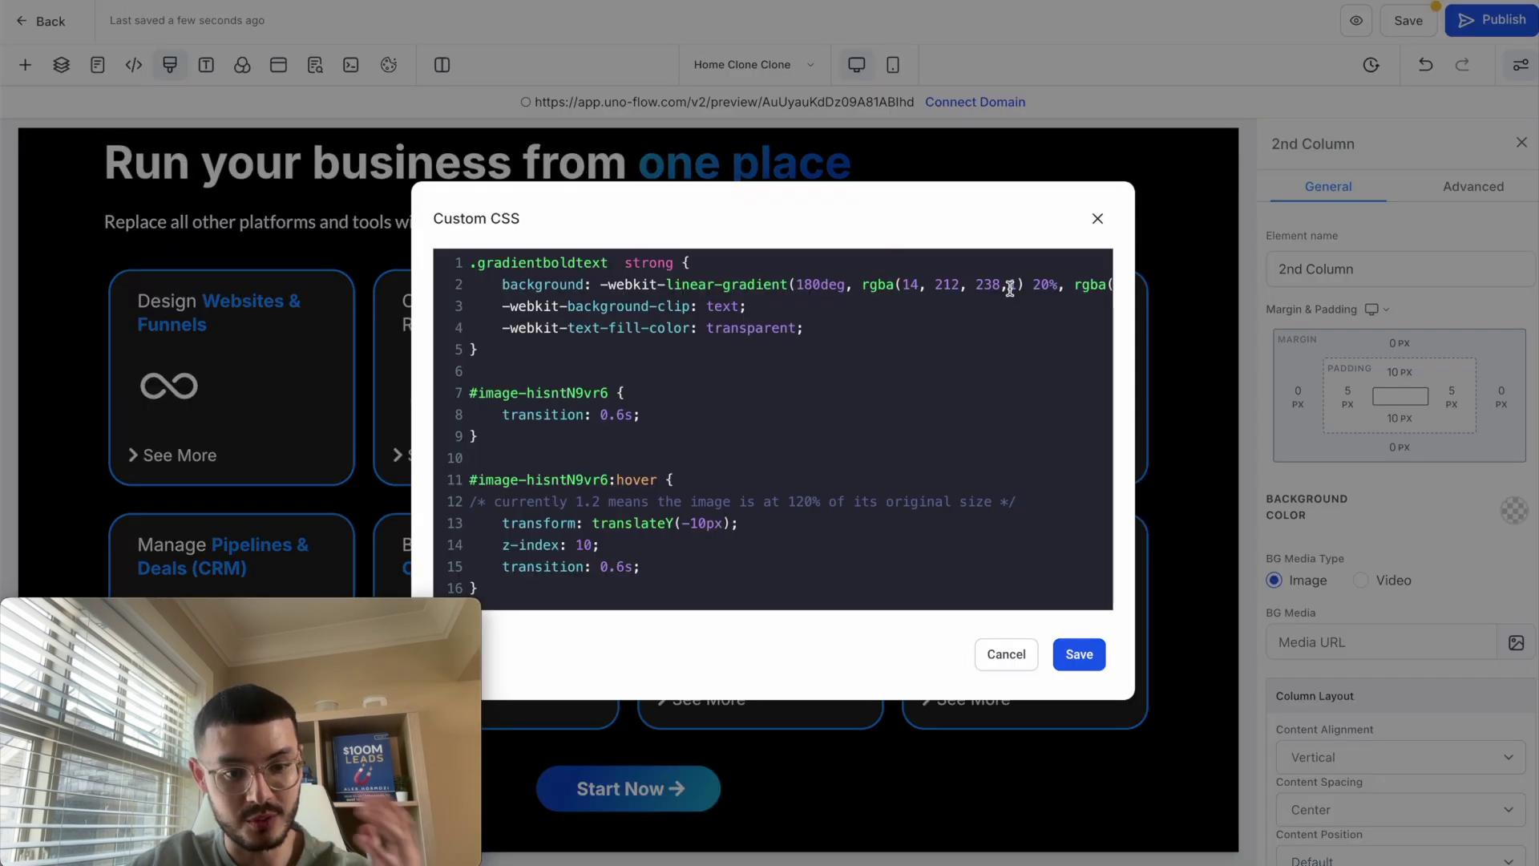
drag(900, 285, 1016, 296)
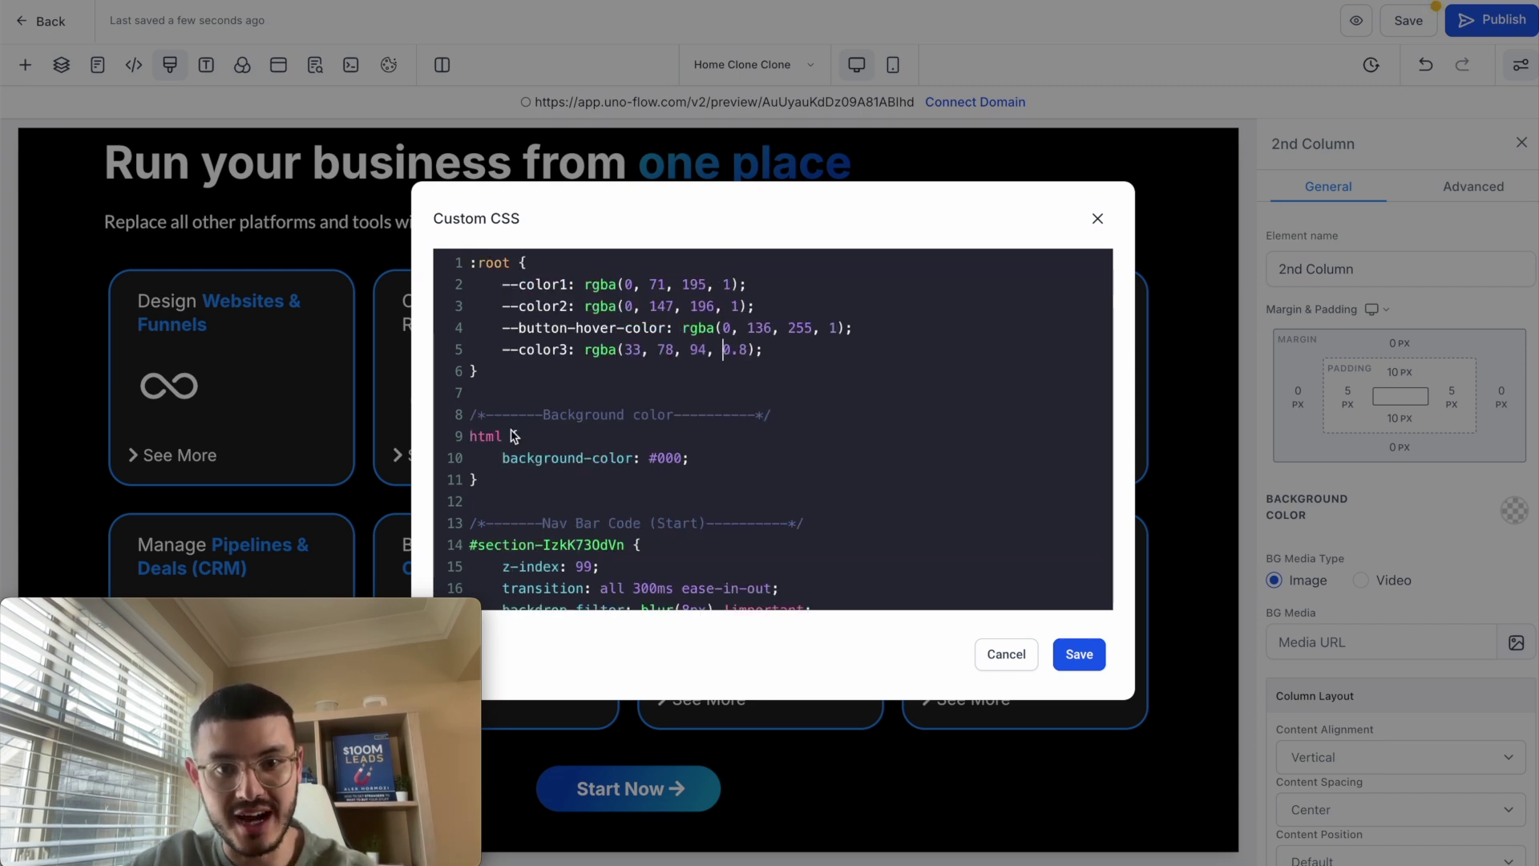
drag(716, 309, 624, 310)
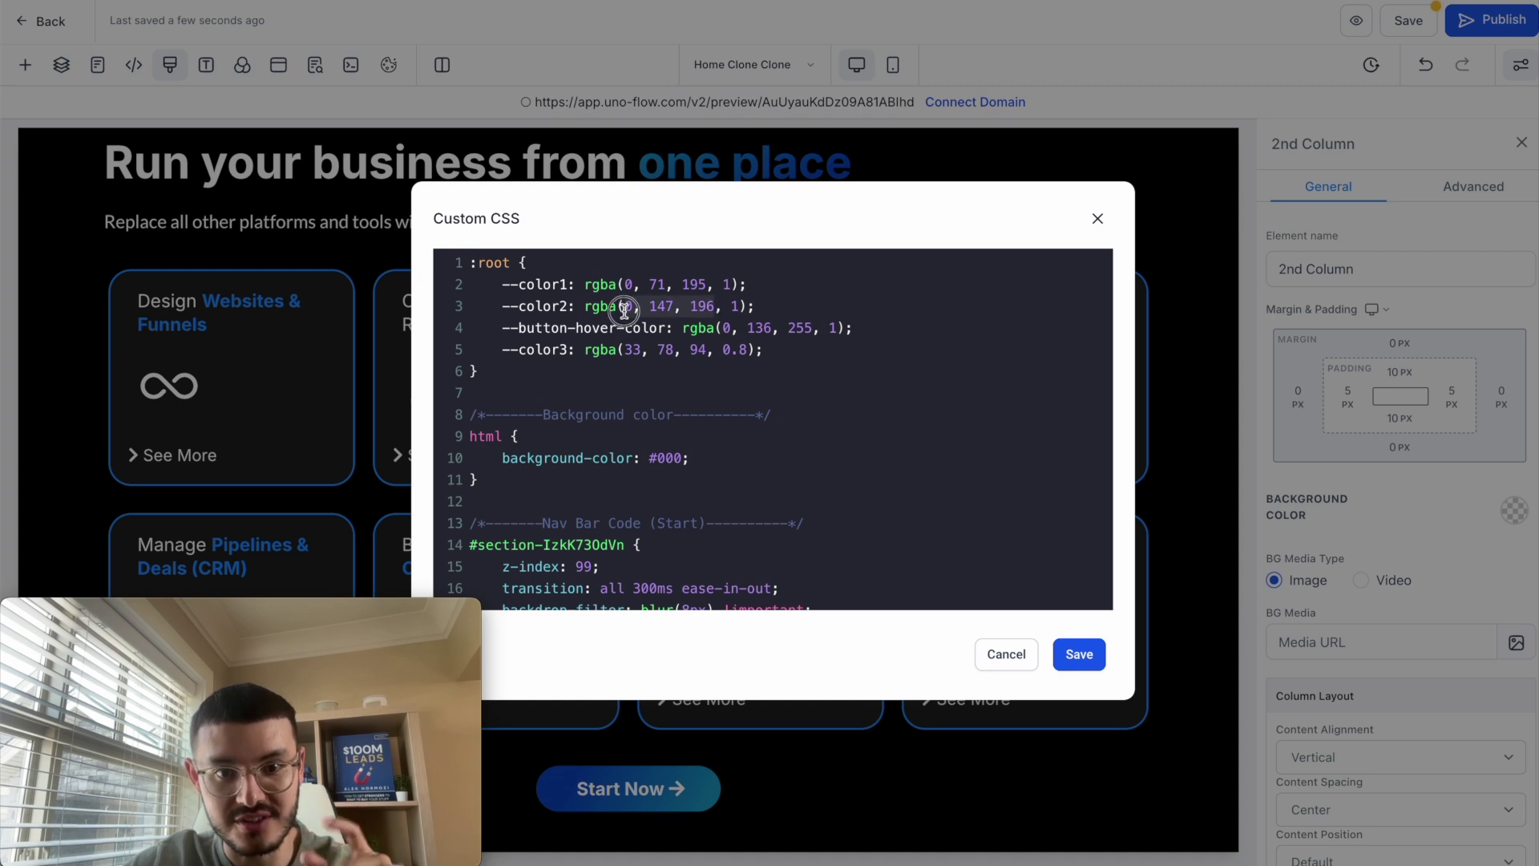
text(241, 135, 1)
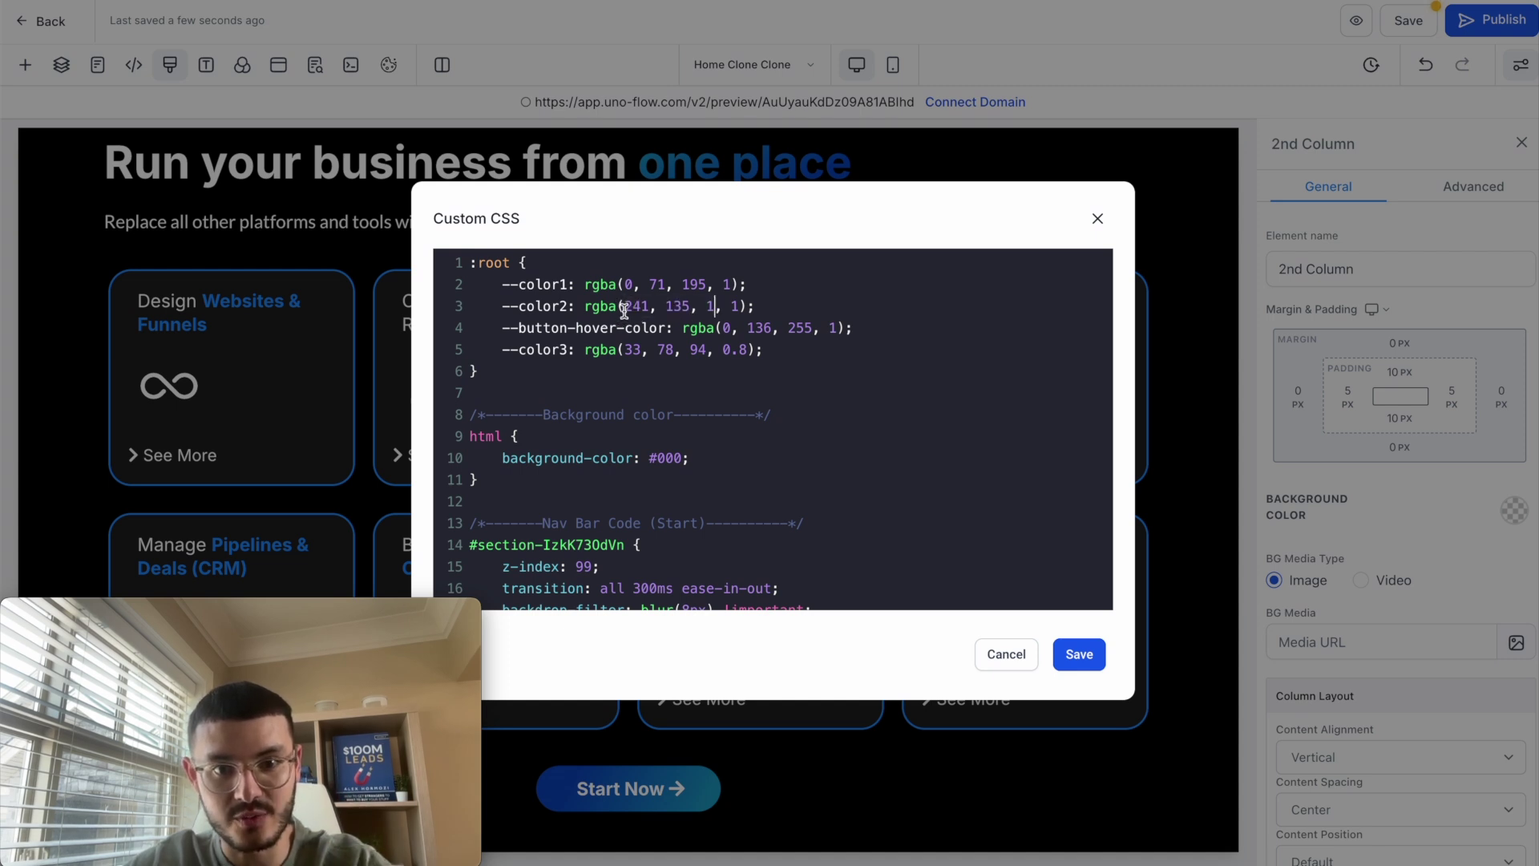
click(1078, 654)
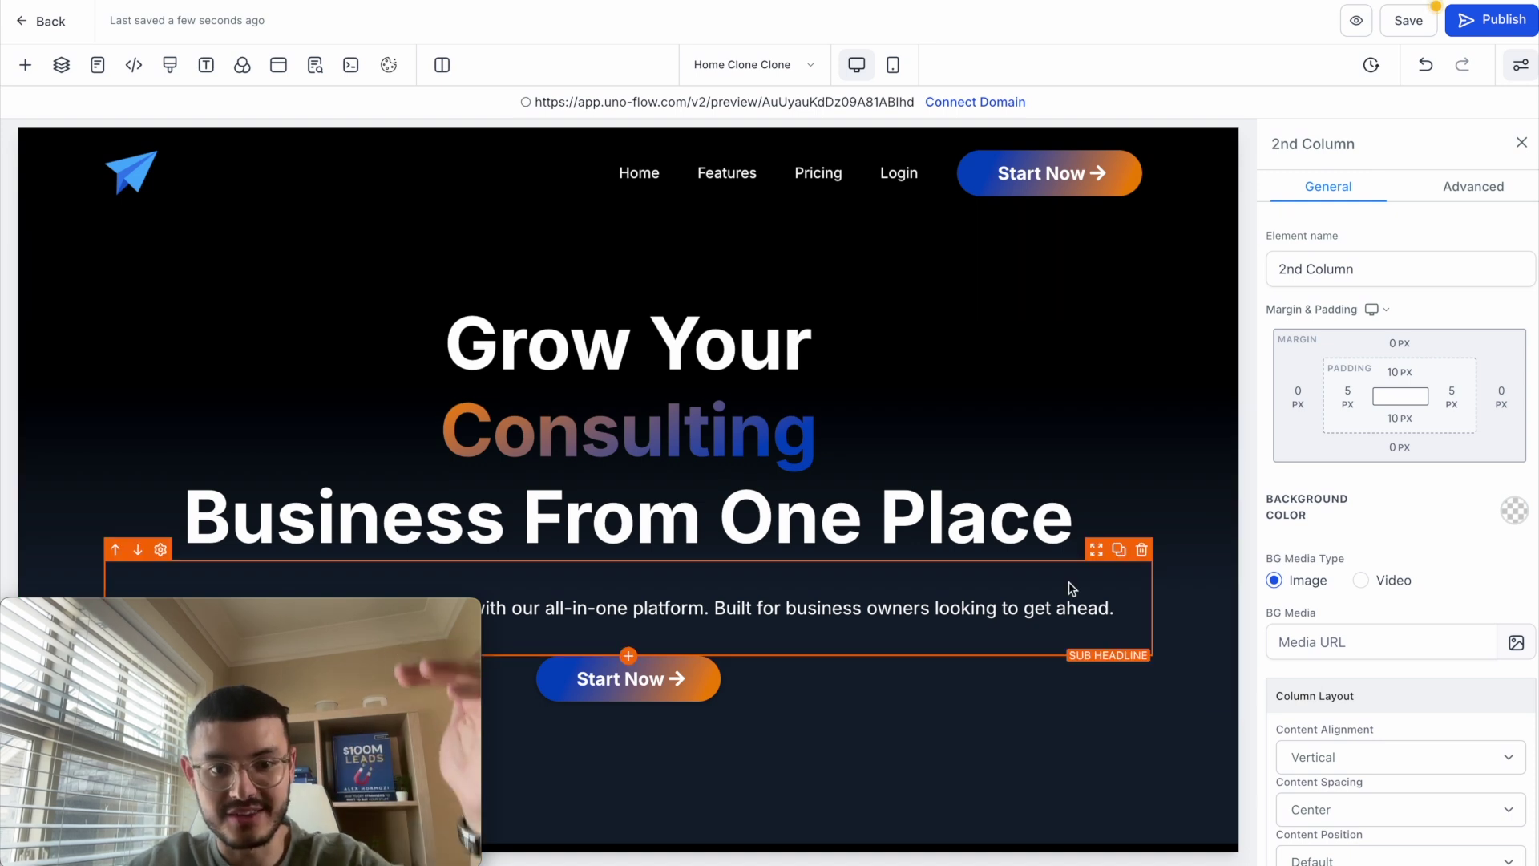
scroll(1070, 588, down, 15)
scroll(1070, 587, down, 15)
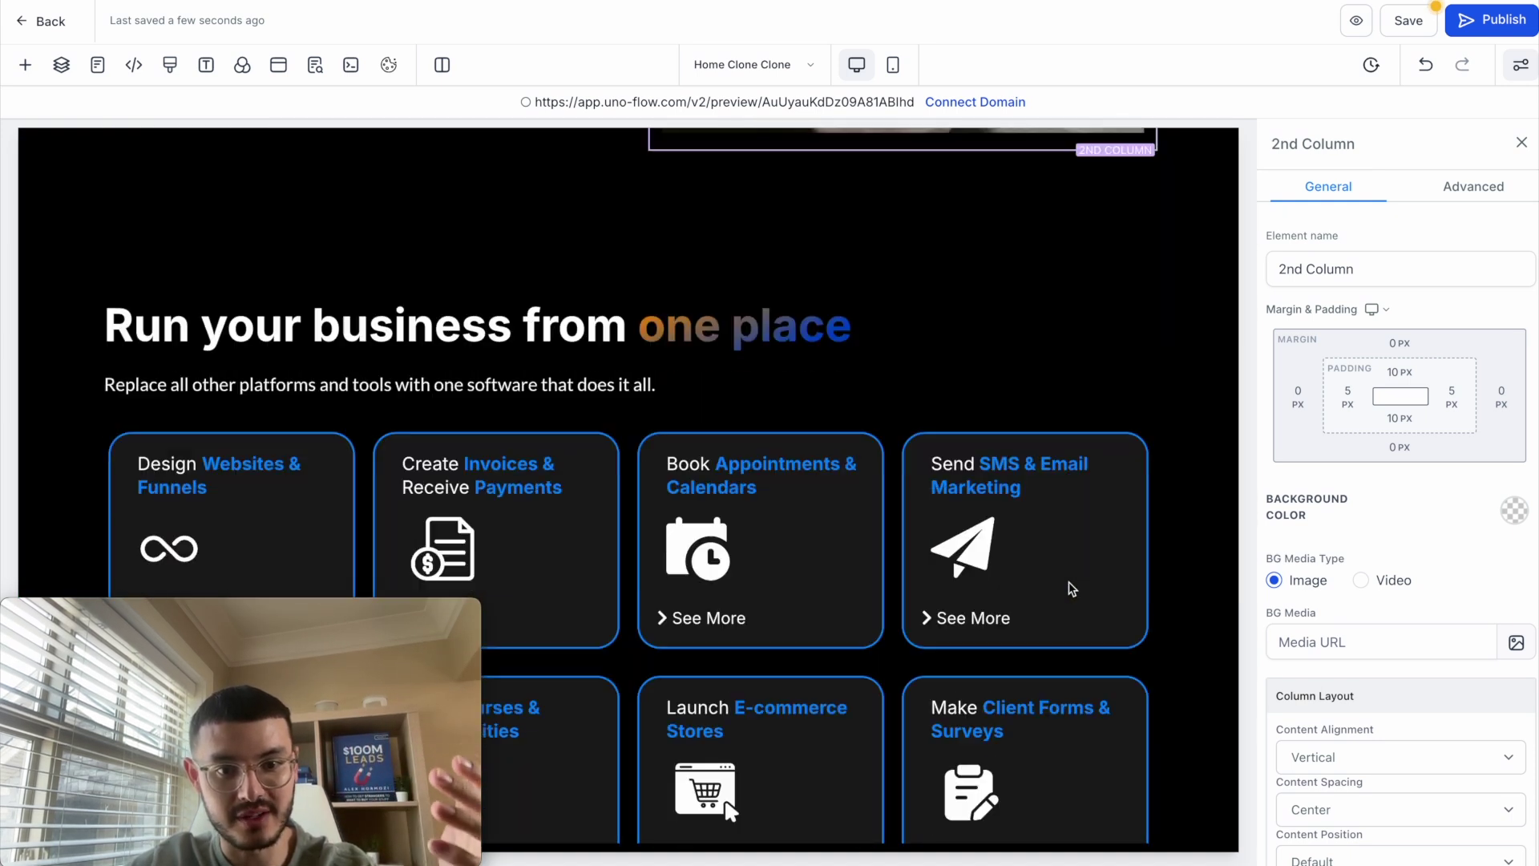
scroll(1070, 588, down, 10)
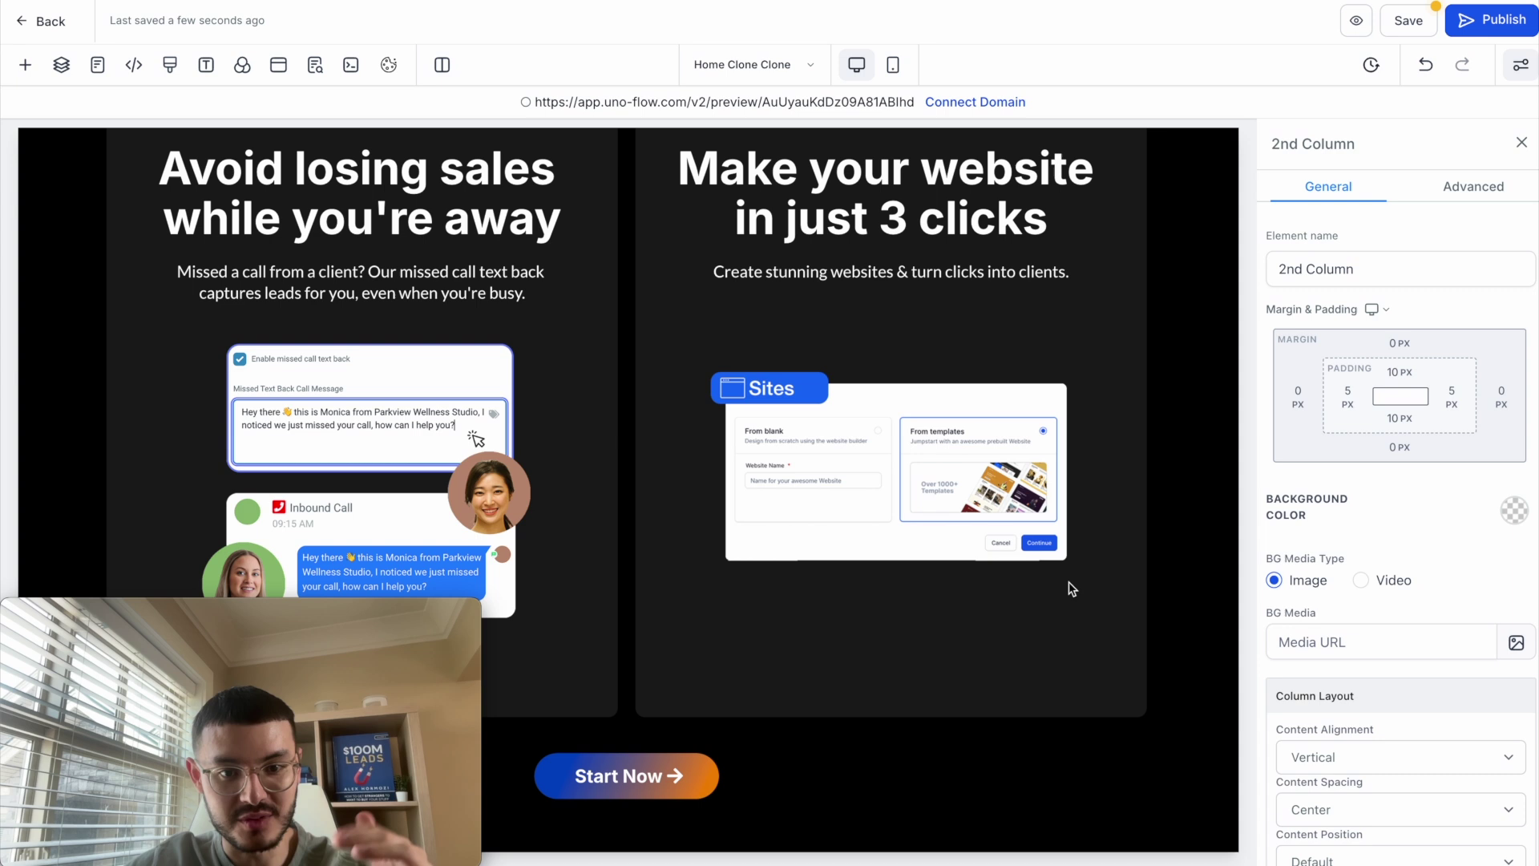
click(1102, 760)
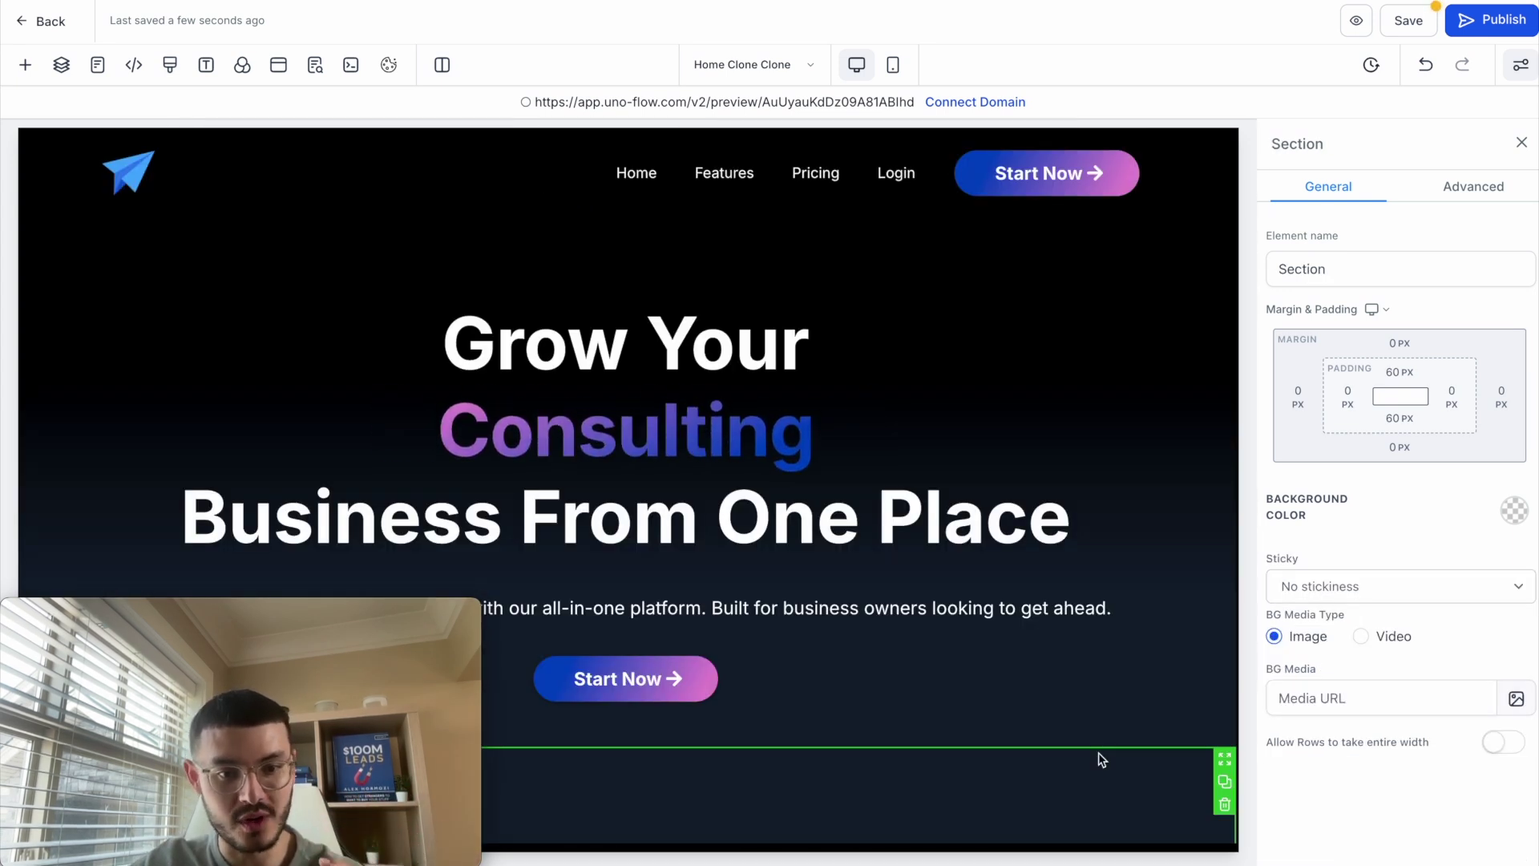
scroll(1102, 760, down, 1)
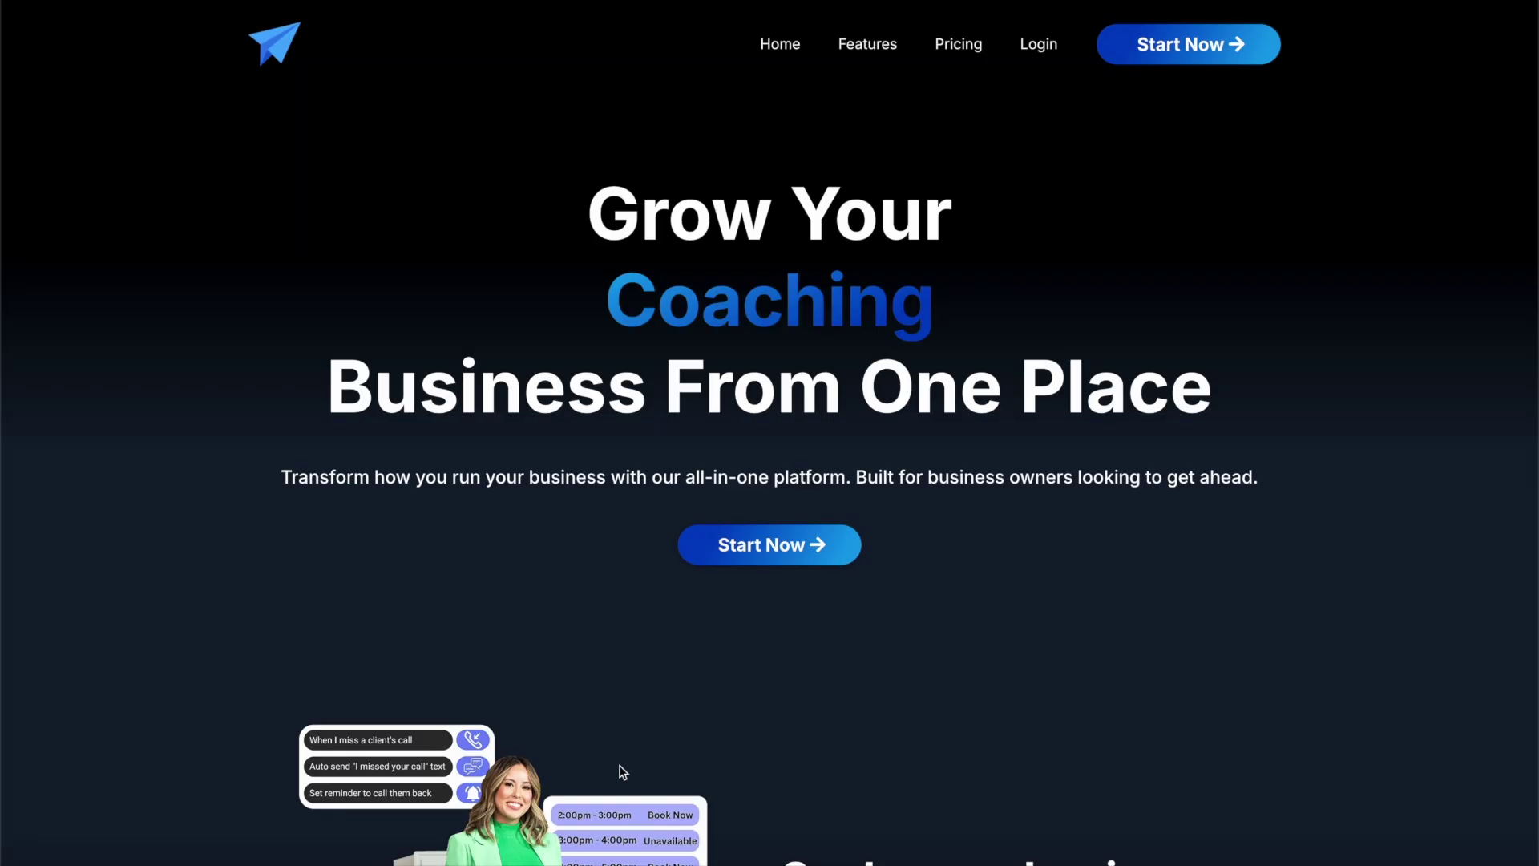
scroll(622, 772, down, 10)
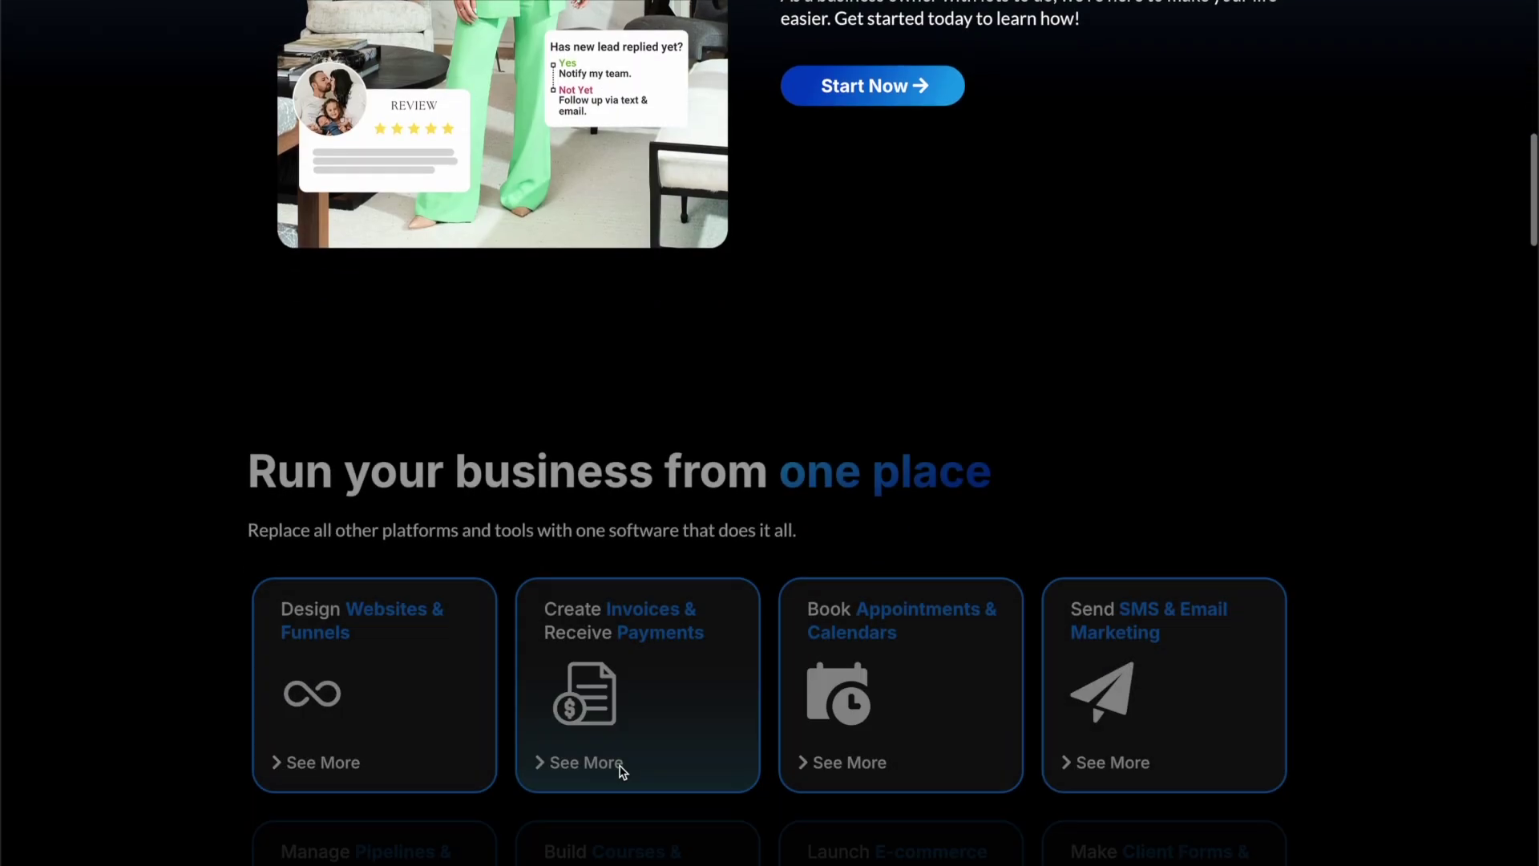
scroll(622, 773, down, 5)
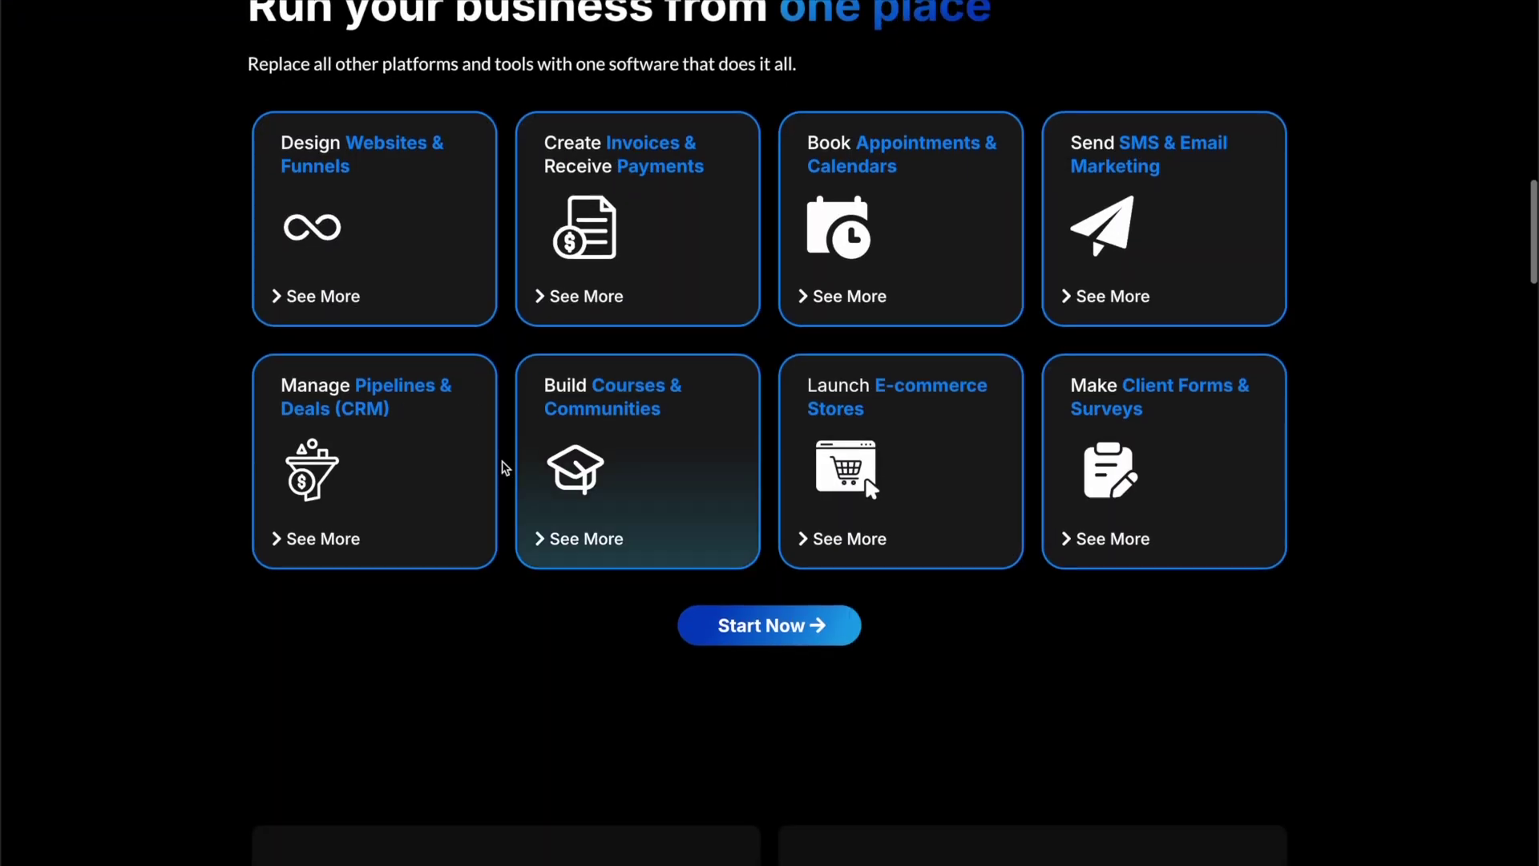